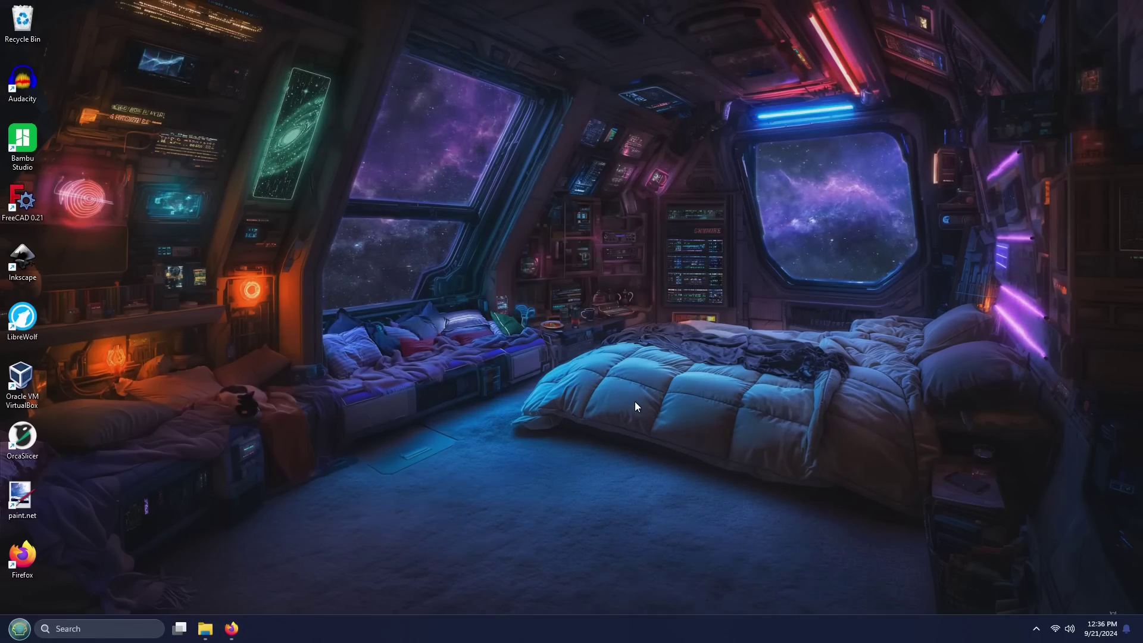
Switch to Firefox and review the ksnip README, covering the features, supported screenshot types and binary installation sections
{"action": "left_click", "coordinate": [232, 629]}
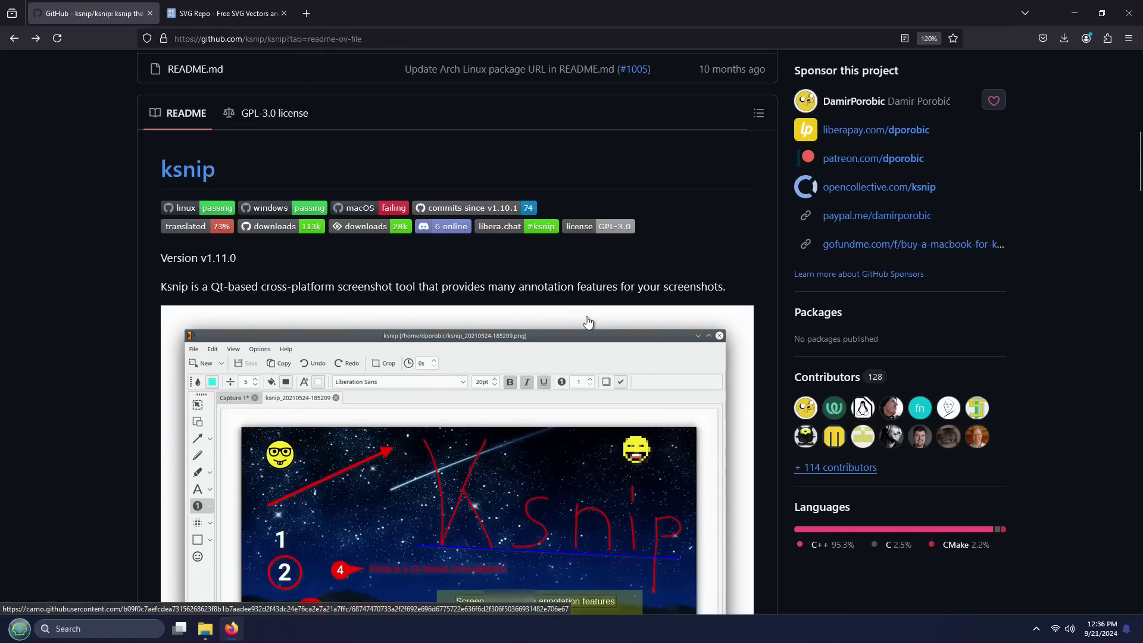
{"action": "scroll", "coordinate": [587, 322], "scroll_direction": "down", "scroll_amount": 3}
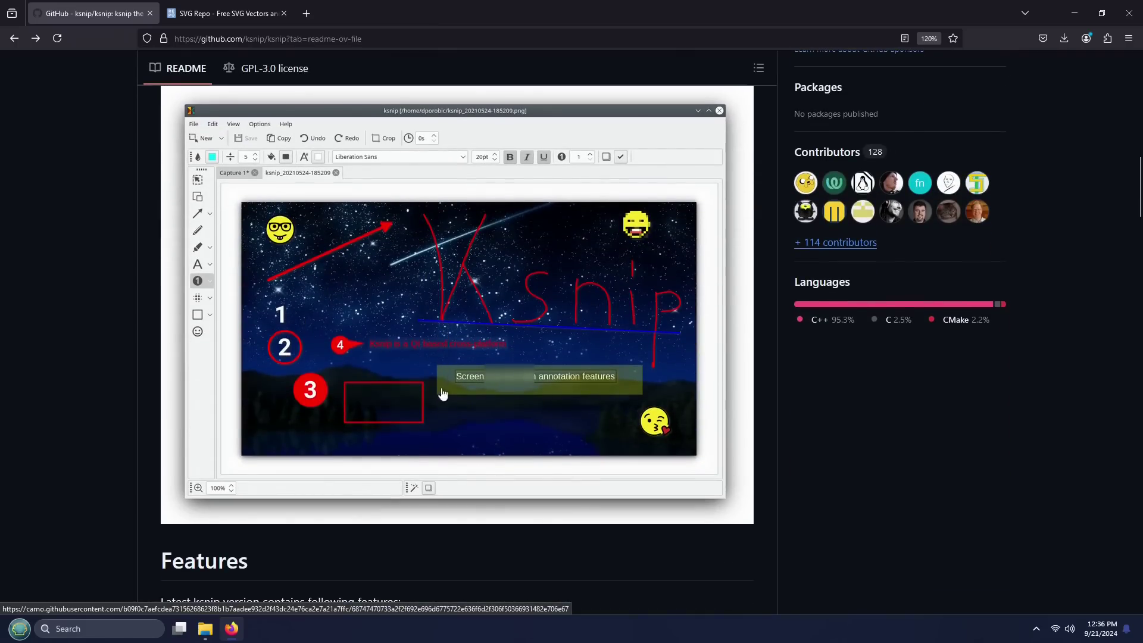
{"action": "scroll", "coordinate": [442, 424], "scroll_direction": "down", "scroll_amount": 4}
{"action": "scroll", "coordinate": [444, 425], "scroll_direction": "down", "scroll_amount": 4}
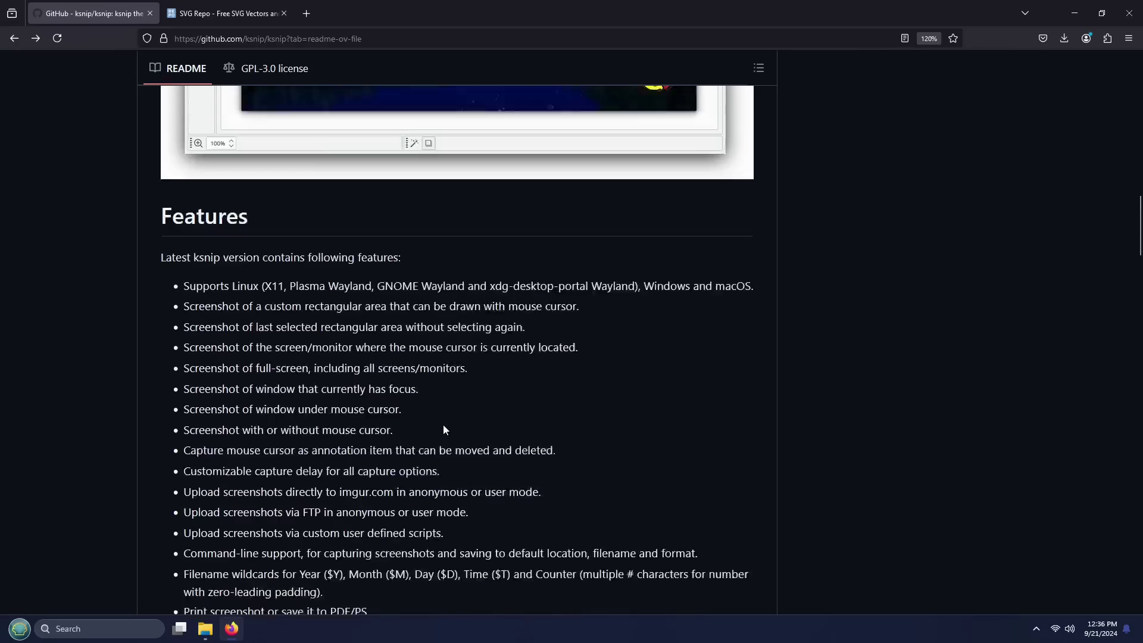
{"action": "scroll", "coordinate": [500, 396], "scroll_direction": "down", "scroll_amount": 2}
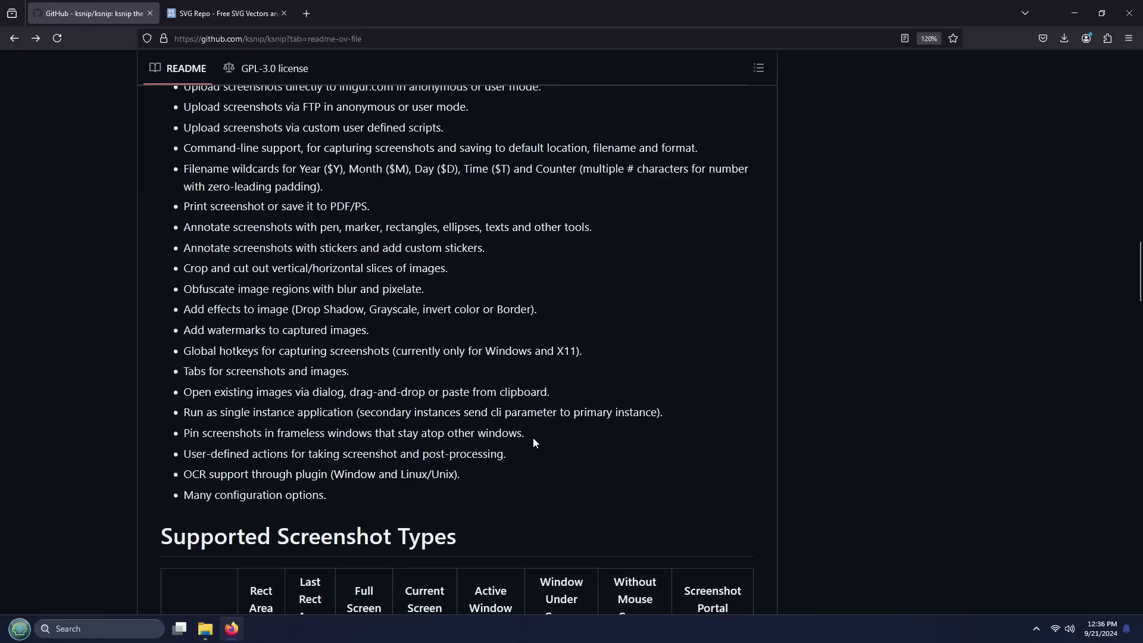
{"action": "scroll", "coordinate": [534, 439], "scroll_direction": "down", "scroll_amount": 6}
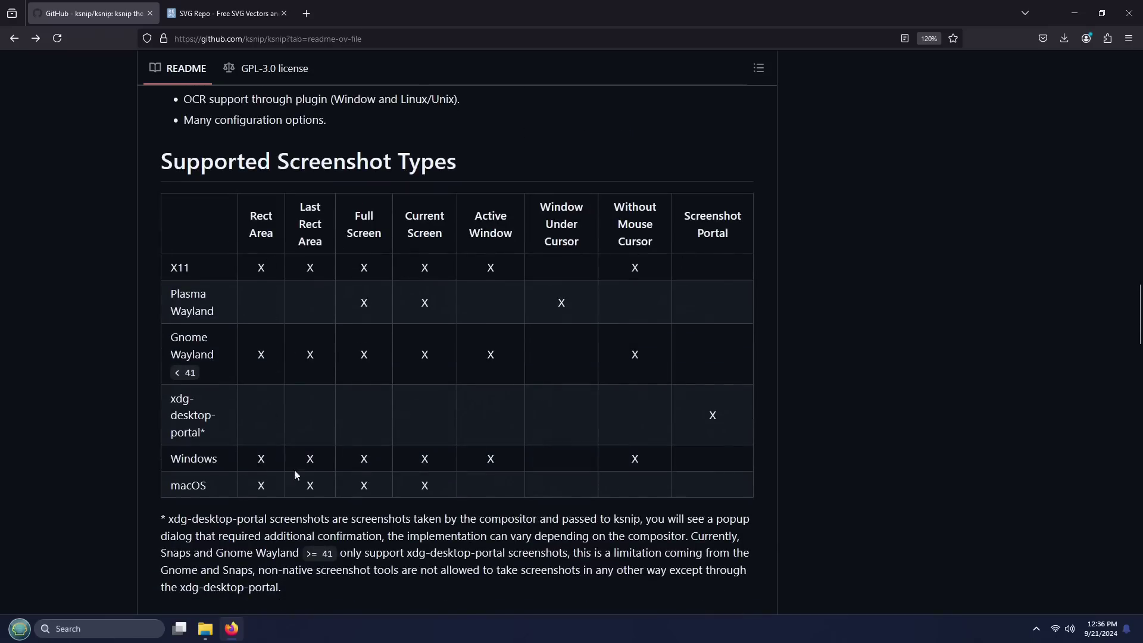
{"action": "scroll", "coordinate": [306, 501], "scroll_direction": "down", "scroll_amount": 7}
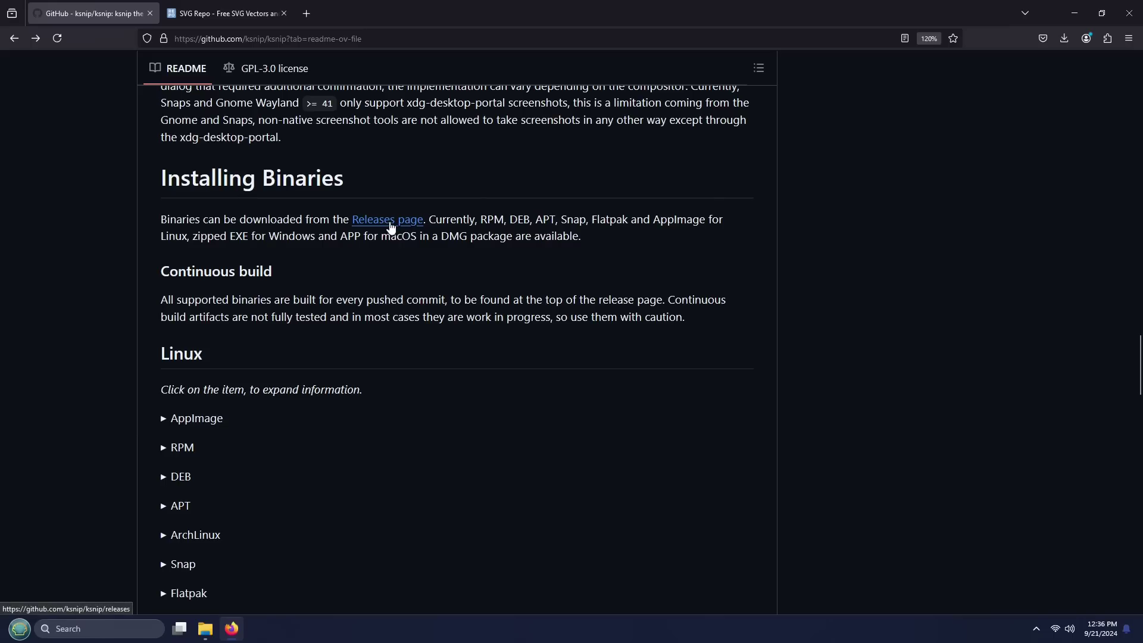
Go to the ksnip Releases page and download ksnip-1.10.1.msi from the v1.10.1 release assets
{"action": "left_click", "coordinate": [389, 220]}
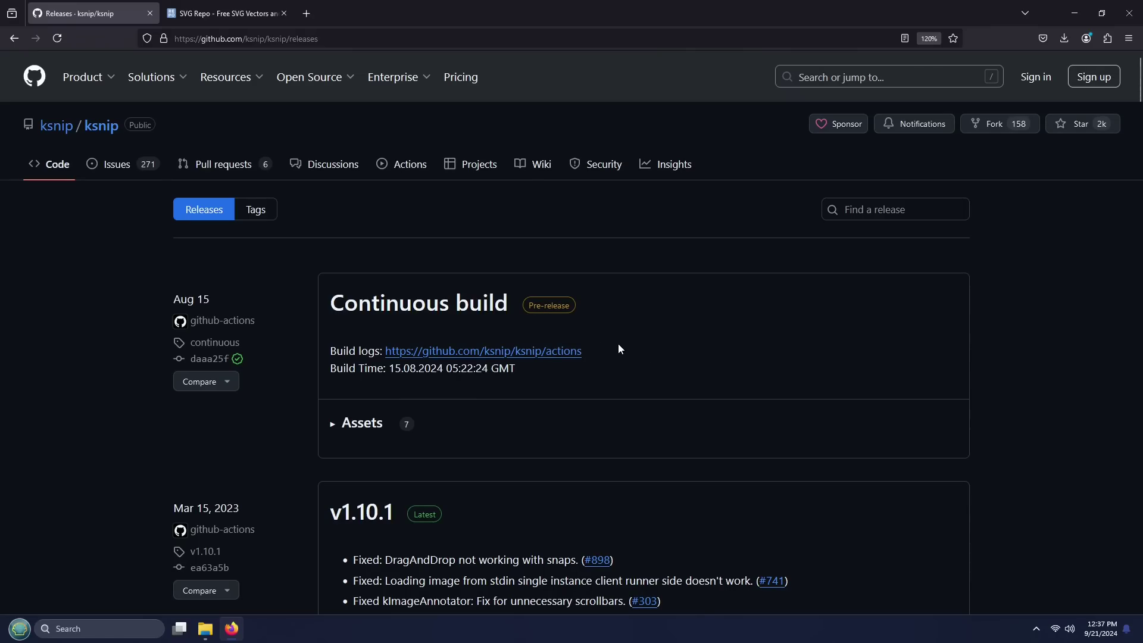
{"action": "scroll", "coordinate": [611, 348], "scroll_direction": "down", "scroll_amount": 5}
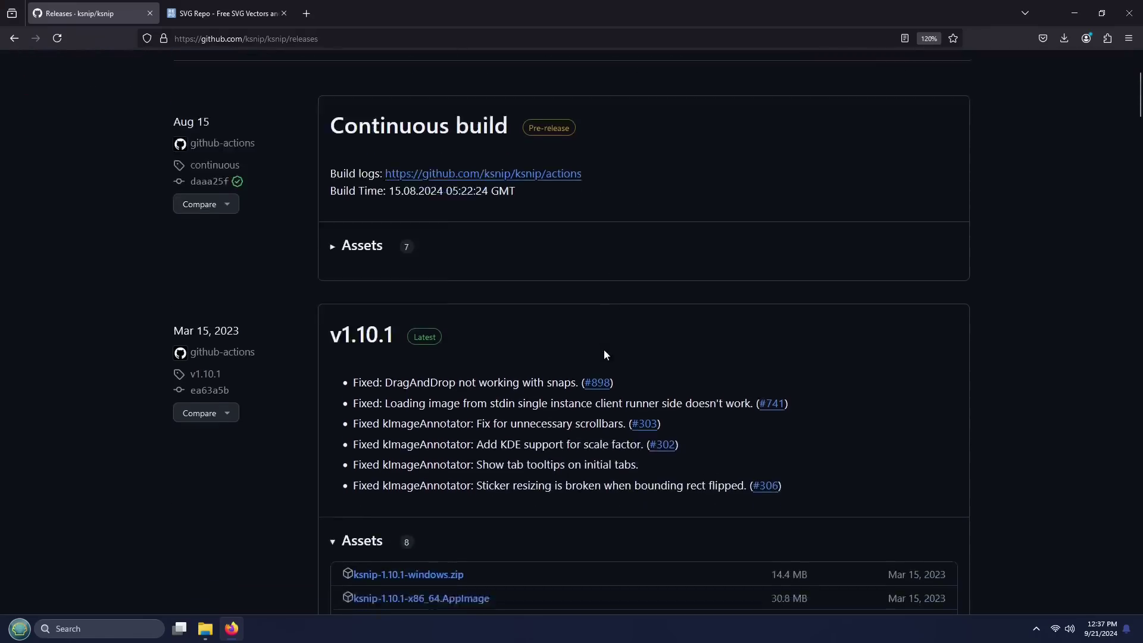
{"action": "scroll", "coordinate": [595, 354], "scroll_direction": "down", "scroll_amount": 1}
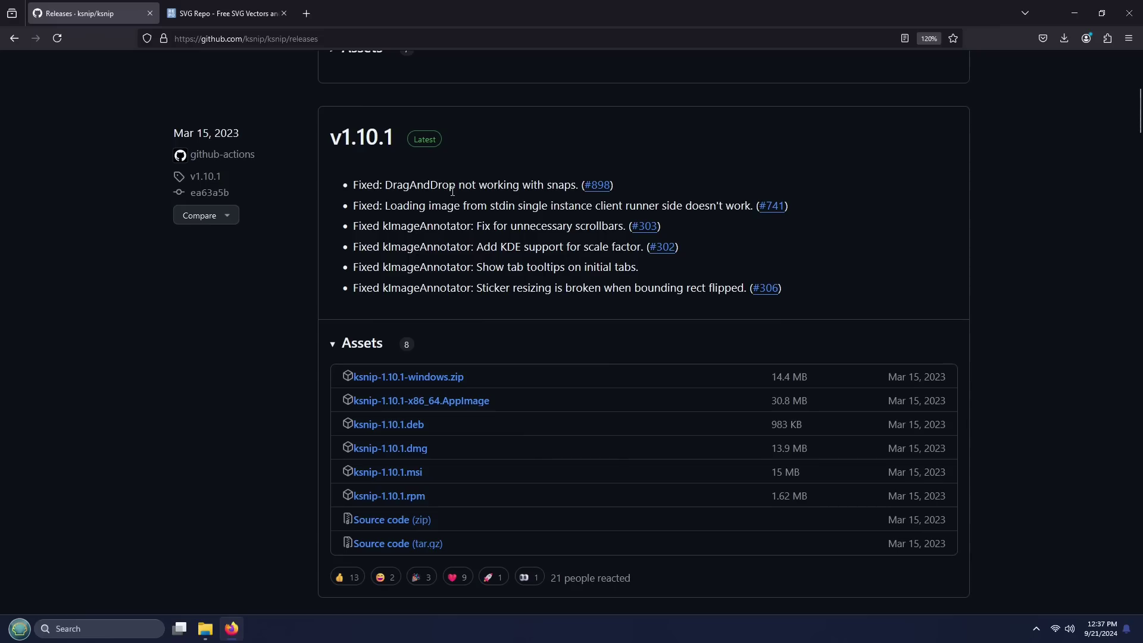
{"action": "scroll", "coordinate": [452, 200], "scroll_direction": "down", "scroll_amount": 2}
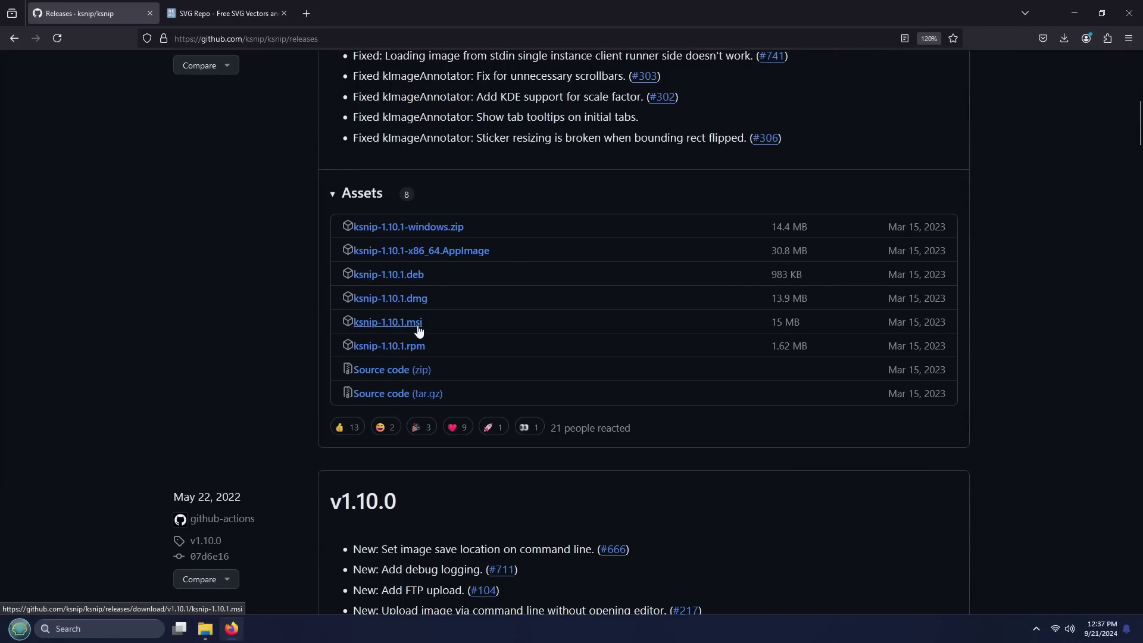
{"action": "left_click", "coordinate": [419, 331]}
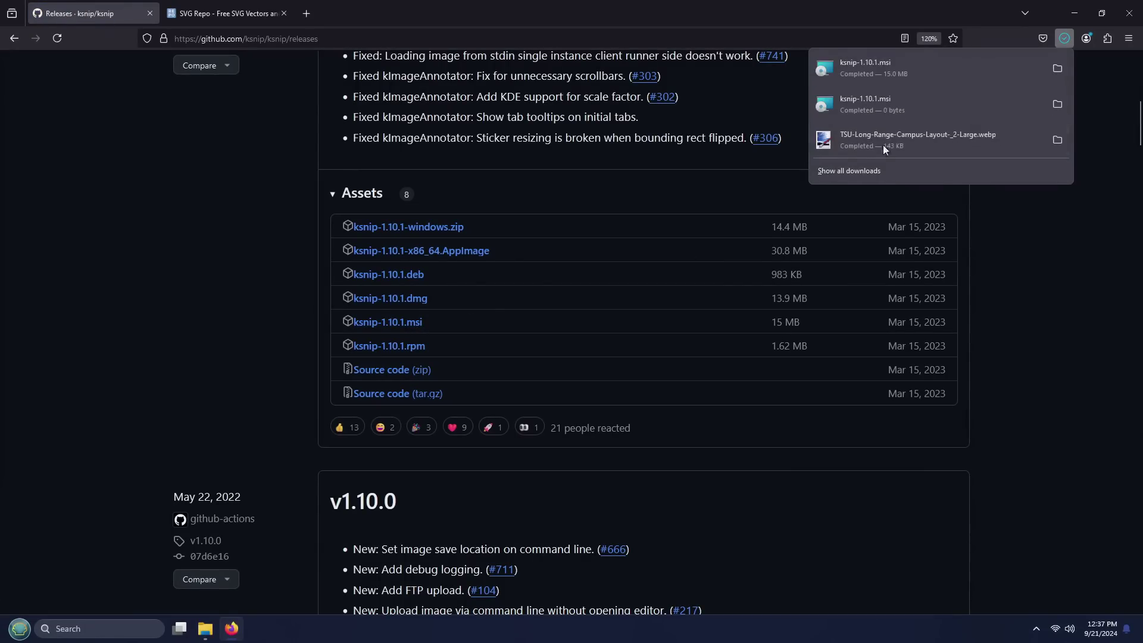
Show the downloaded ksnip-1.10.1 installer in the Downloads folder and launch it
{"action": "left_click", "coordinate": [1060, 69]}
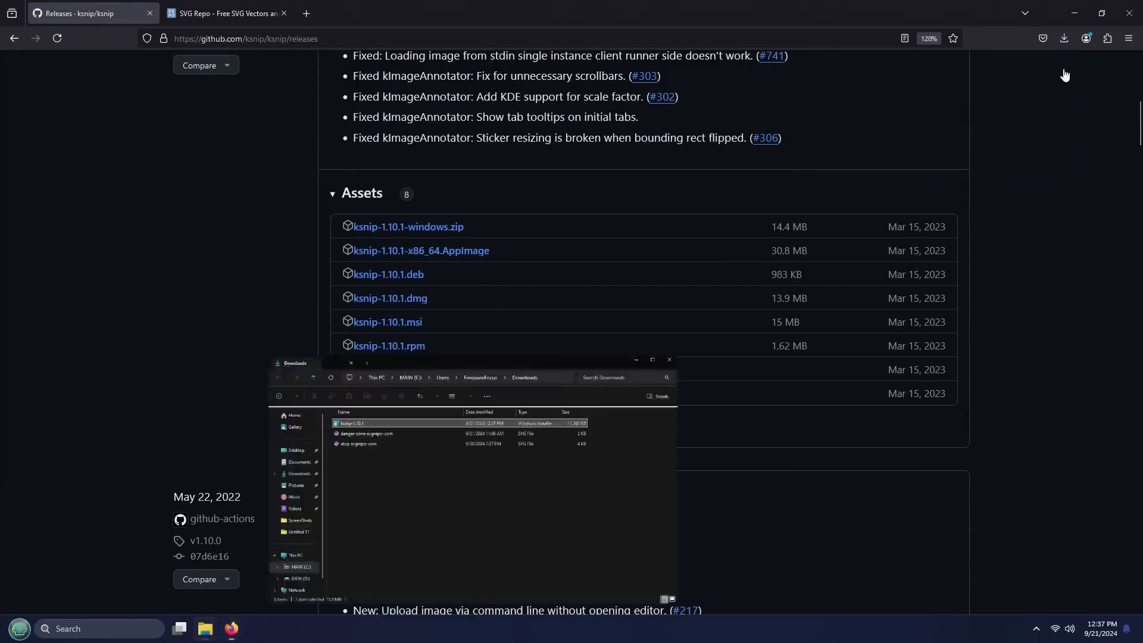
{"action": "left_click_drag", "start_coordinate": [723, 196], "coordinate": [706, 130]}
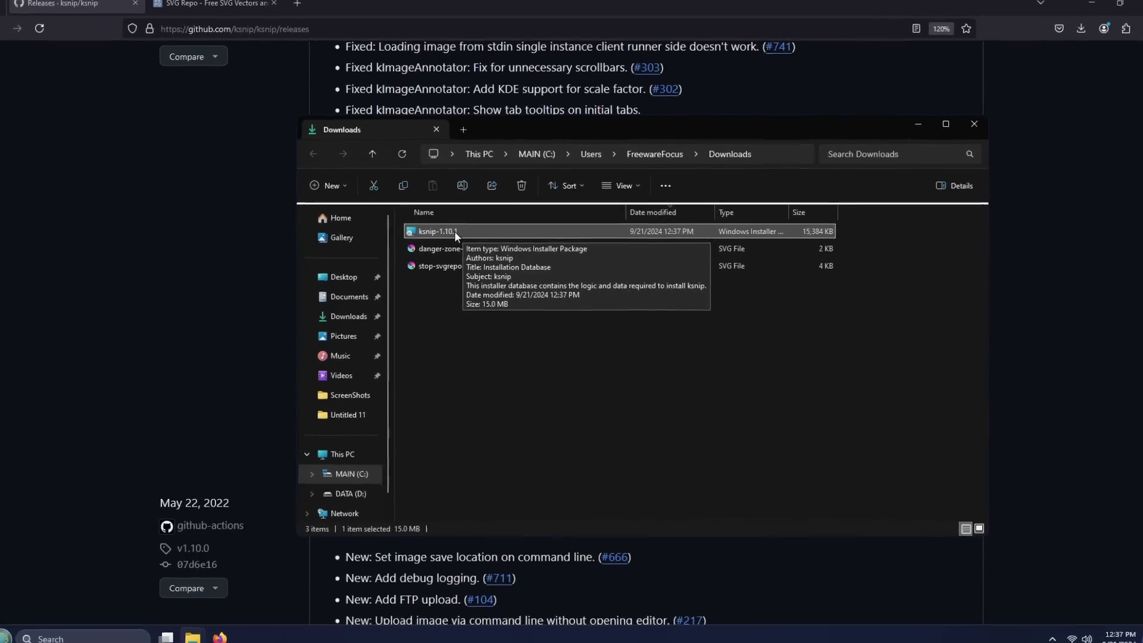
{"action": "double_click", "coordinate": [462, 236]}
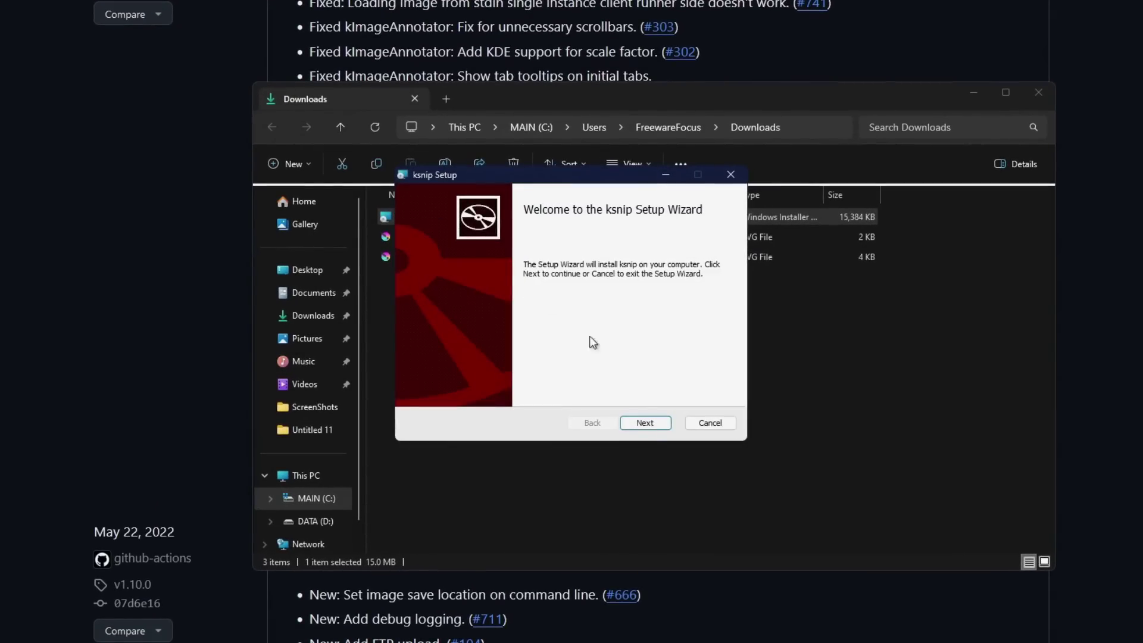
Accept the license agreement, install ksnip to C:\Program Files\ksnip\ and finish the setup wizard
{"action": "left_click", "coordinate": [645, 423]}
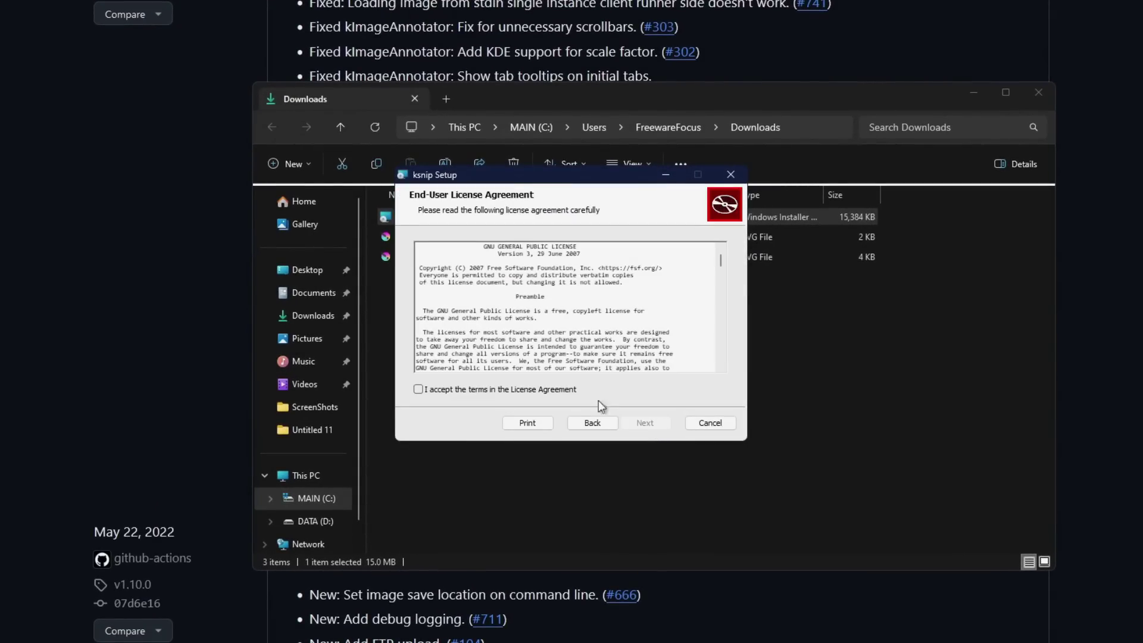
{"action": "left_click", "coordinate": [536, 390]}
{"action": "left_click", "coordinate": [645, 423]}
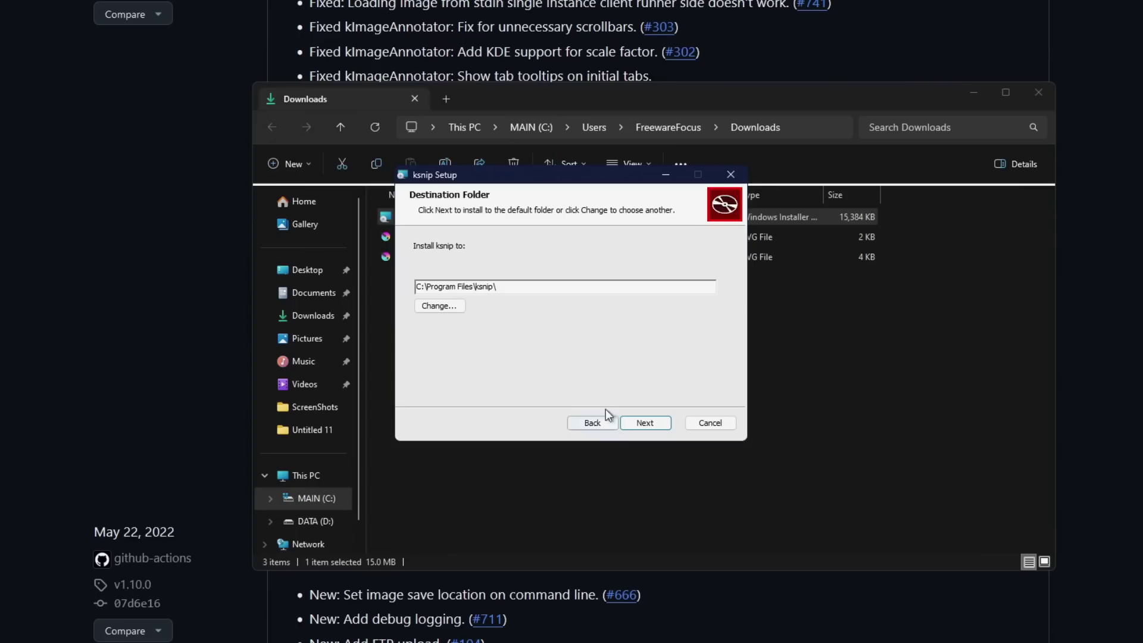
{"action": "left_click", "coordinate": [645, 422]}
{"action": "left_click", "coordinate": [645, 421]}
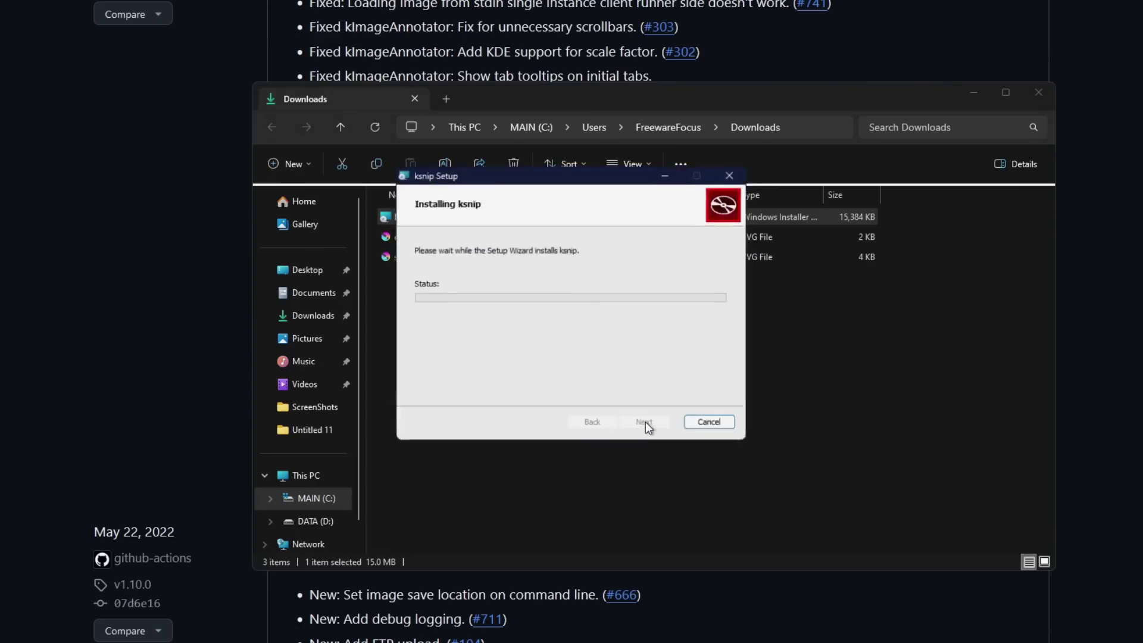
{"action": "left_click", "coordinate": [534, 442]}
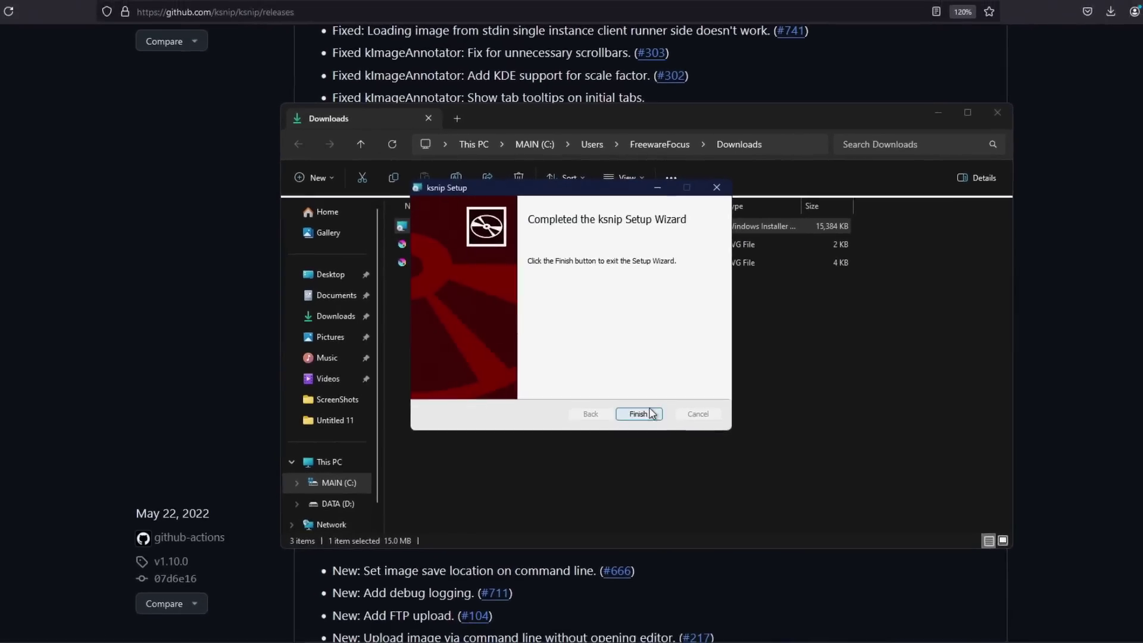
{"action": "left_click", "coordinate": [651, 413]}
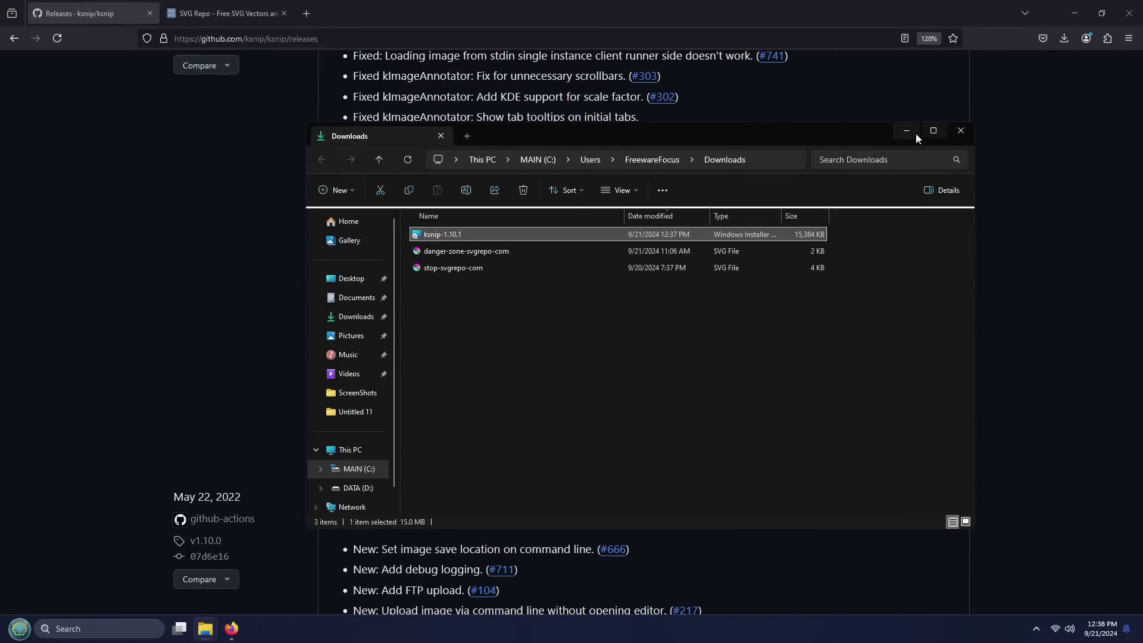
Minimize the Downloads and browser windows, and find and launch the ksnip Screenshot Tool through Windows search
{"action": "left_click", "coordinate": [910, 131]}
{"action": "left_click", "coordinate": [1075, 14]}
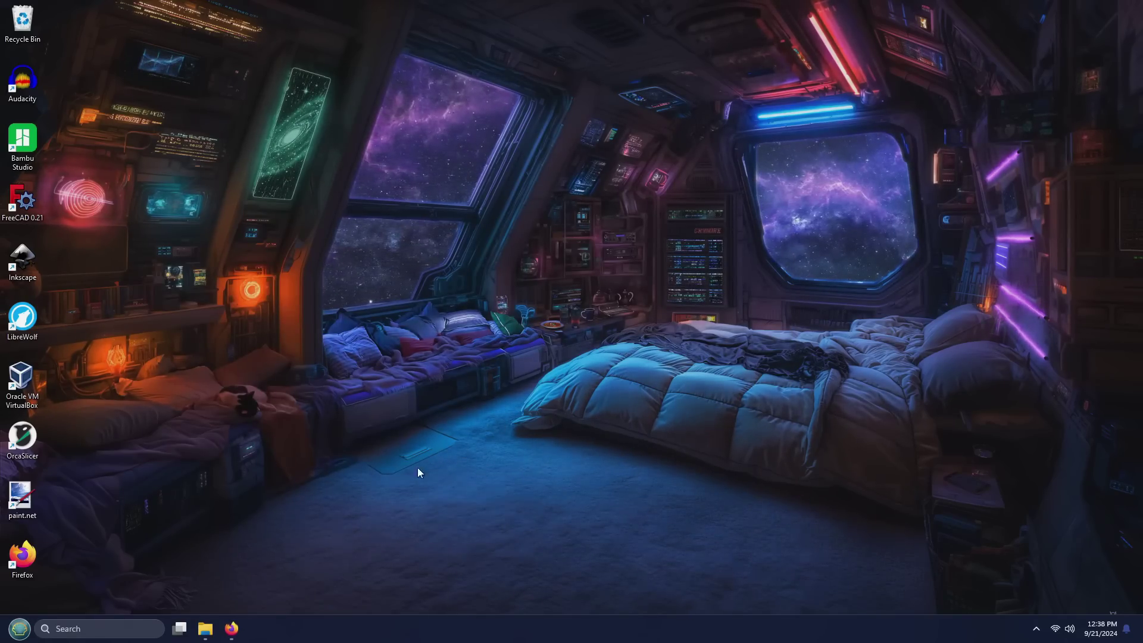
{"action": "left_click", "coordinate": [137, 629]}
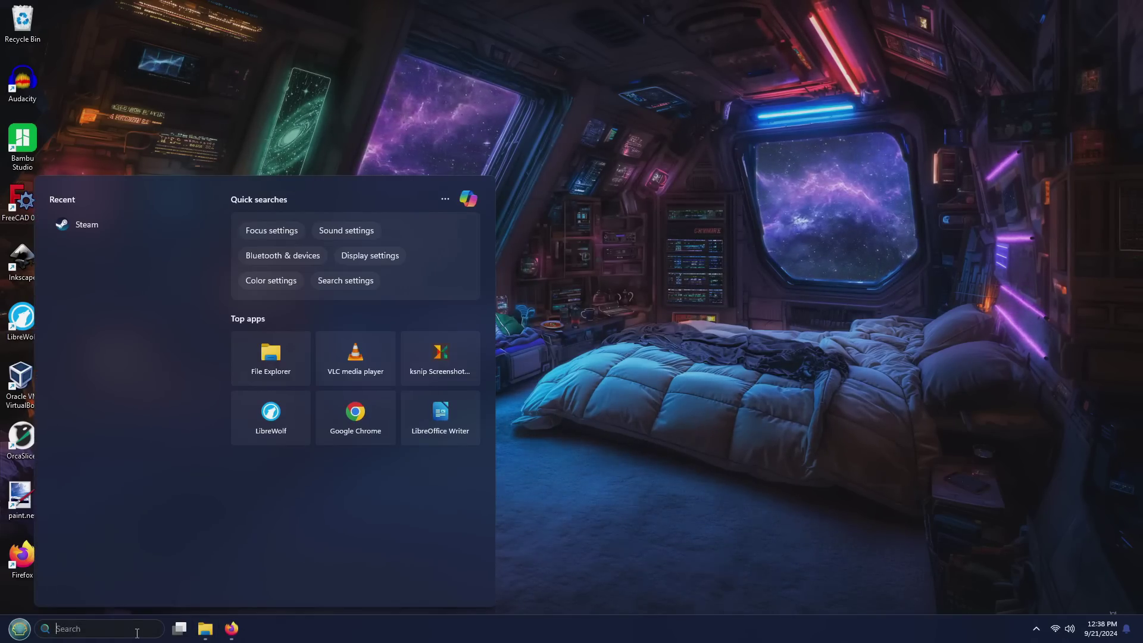
{"action": "type", "text": "ksnip Screenshot Tool"}
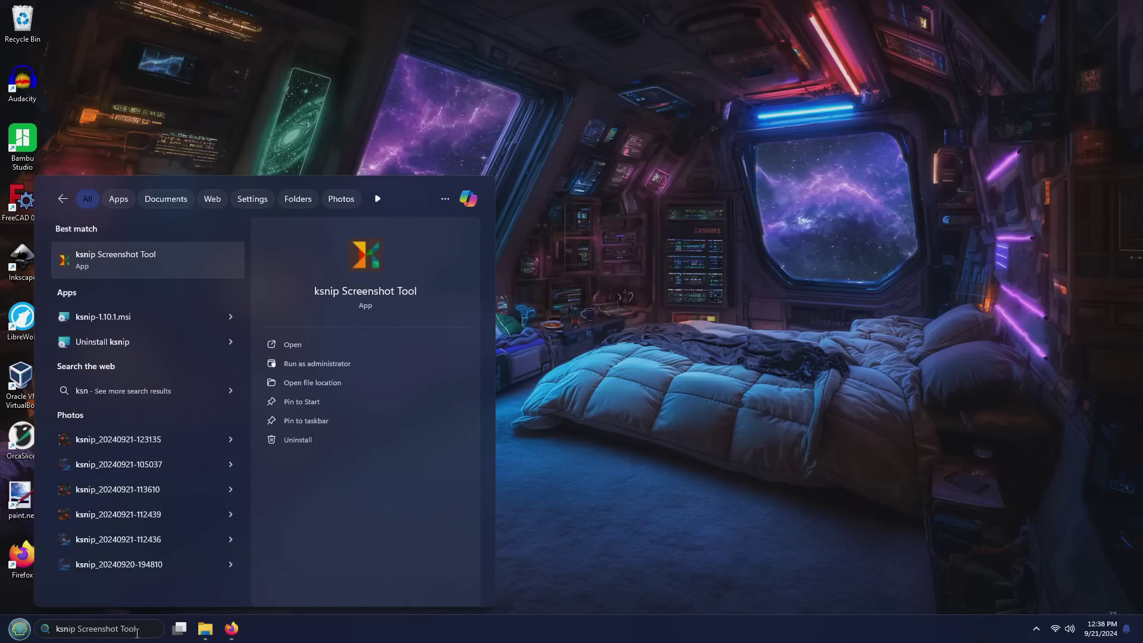
{"action": "key", "text": "Return"}
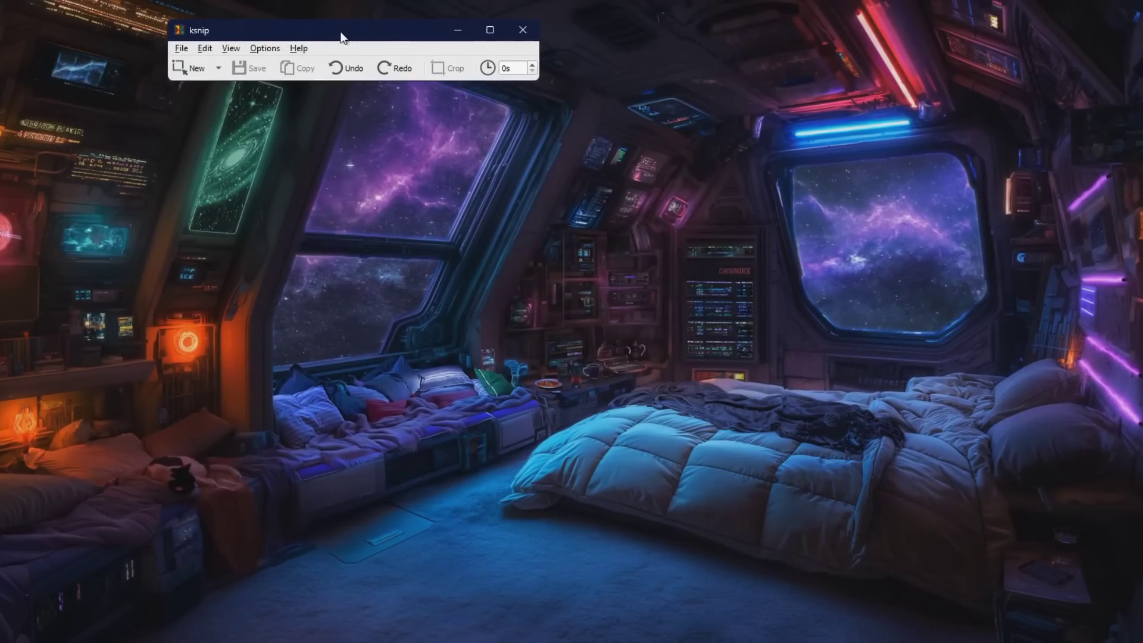
Examine ksnip's available capture modes and its icon among the hidden system tray items
{"action": "left_click", "coordinate": [219, 68]}
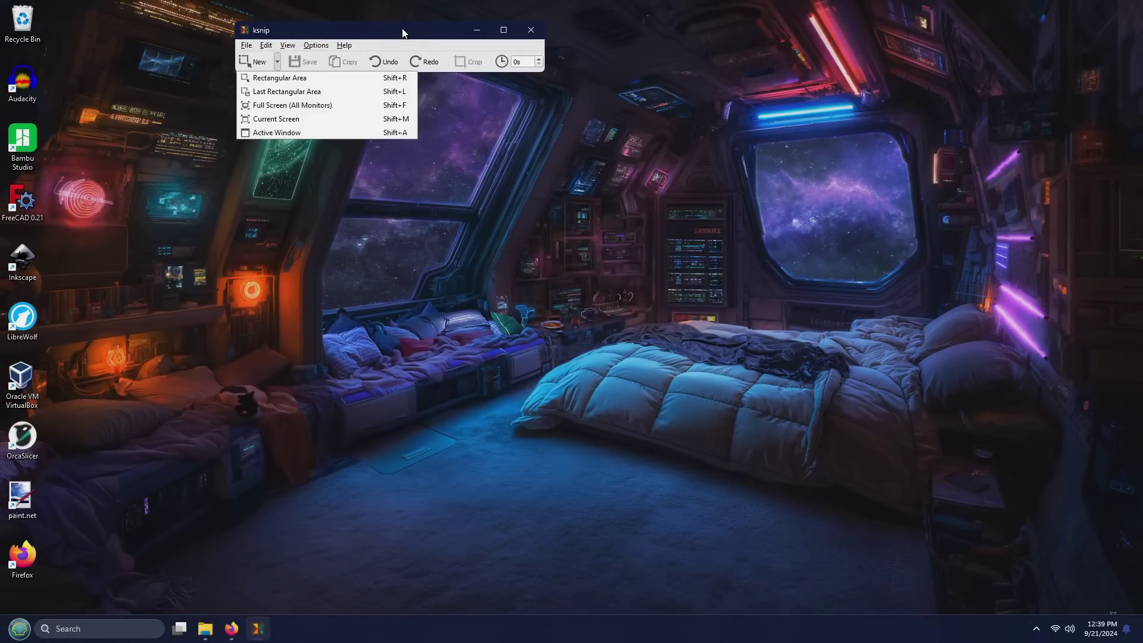
{"action": "left_click", "coordinate": [403, 32]}
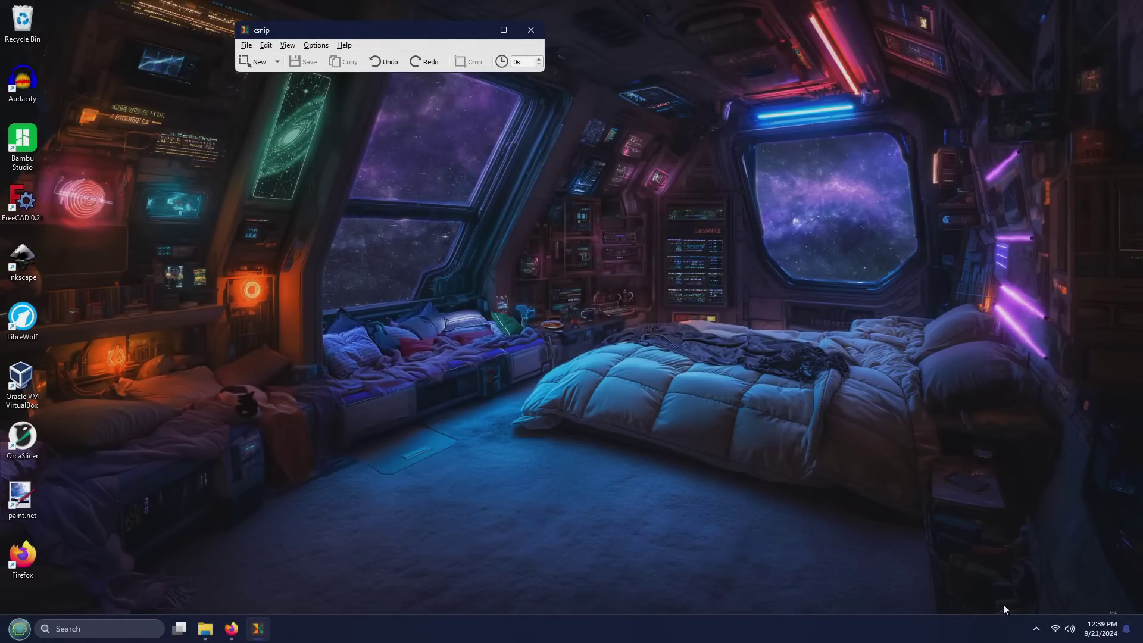
{"action": "left_click", "coordinate": [1036, 628]}
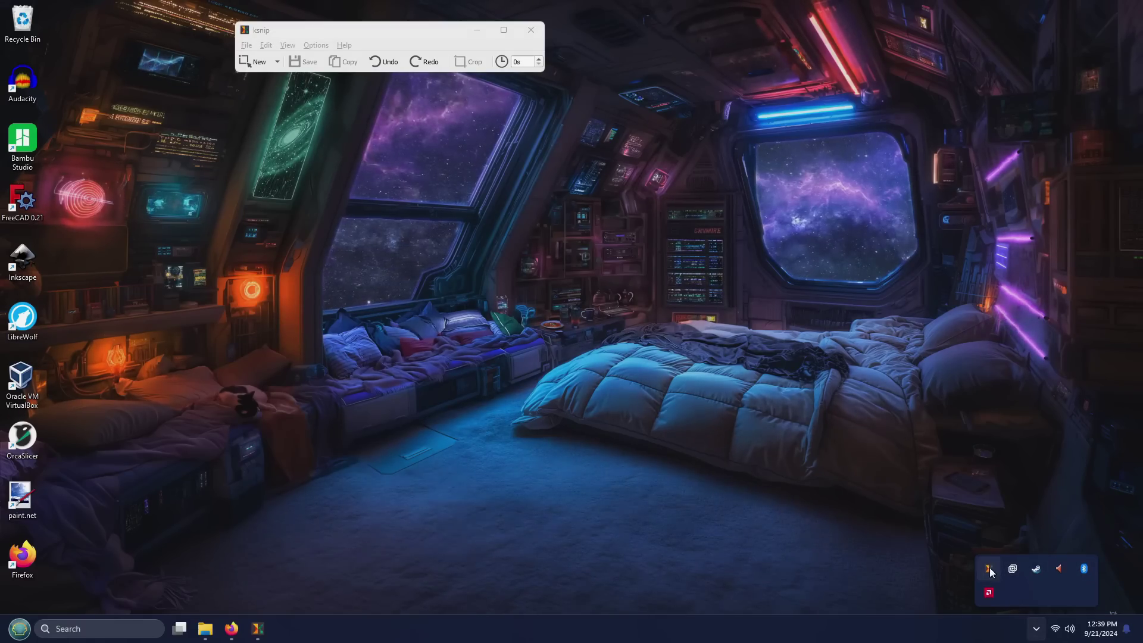
{"action": "left_click", "coordinate": [596, 316]}
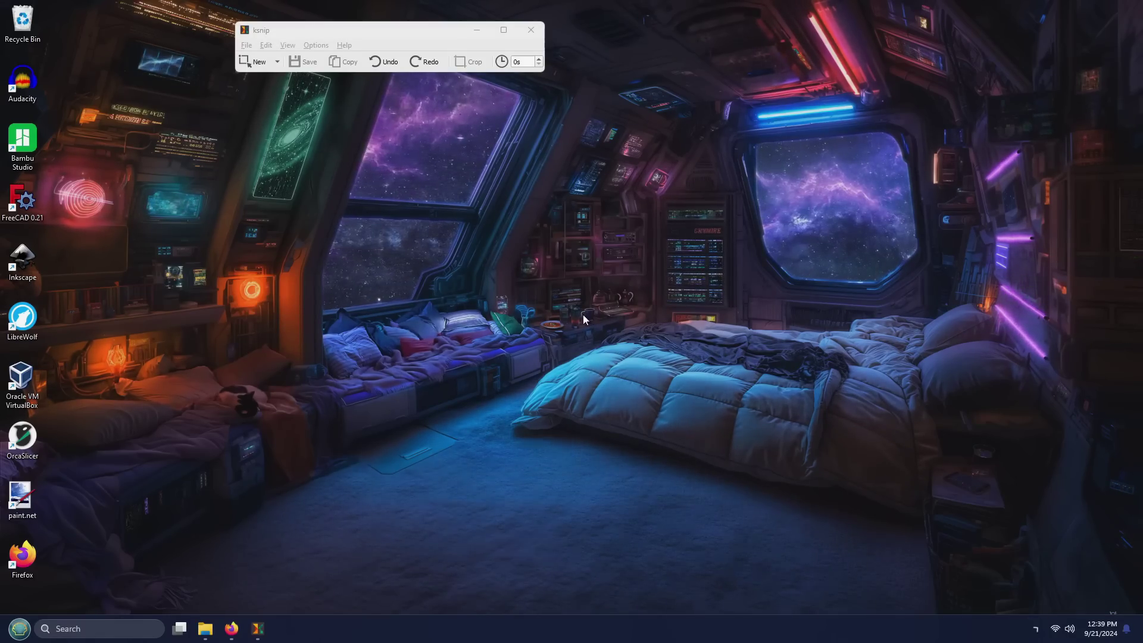
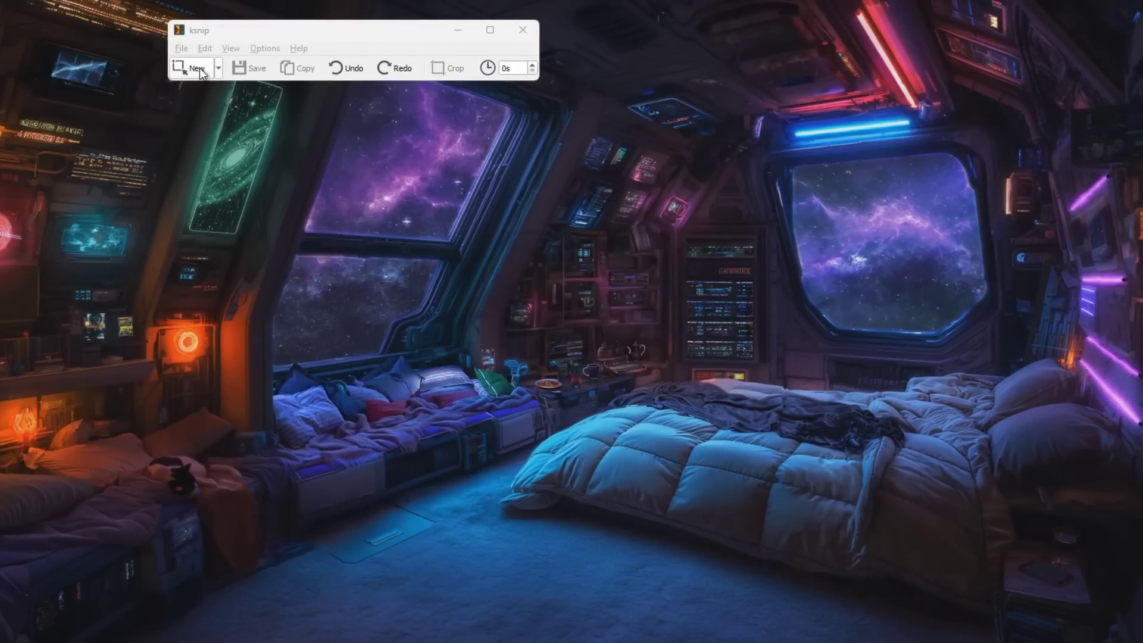
Capture two rectangular screen areas: a large one of the wallpaper's room and a smaller one around the desktop icons from Audacity to LibreWolf
{"action": "left_click", "coordinate": [199, 69]}
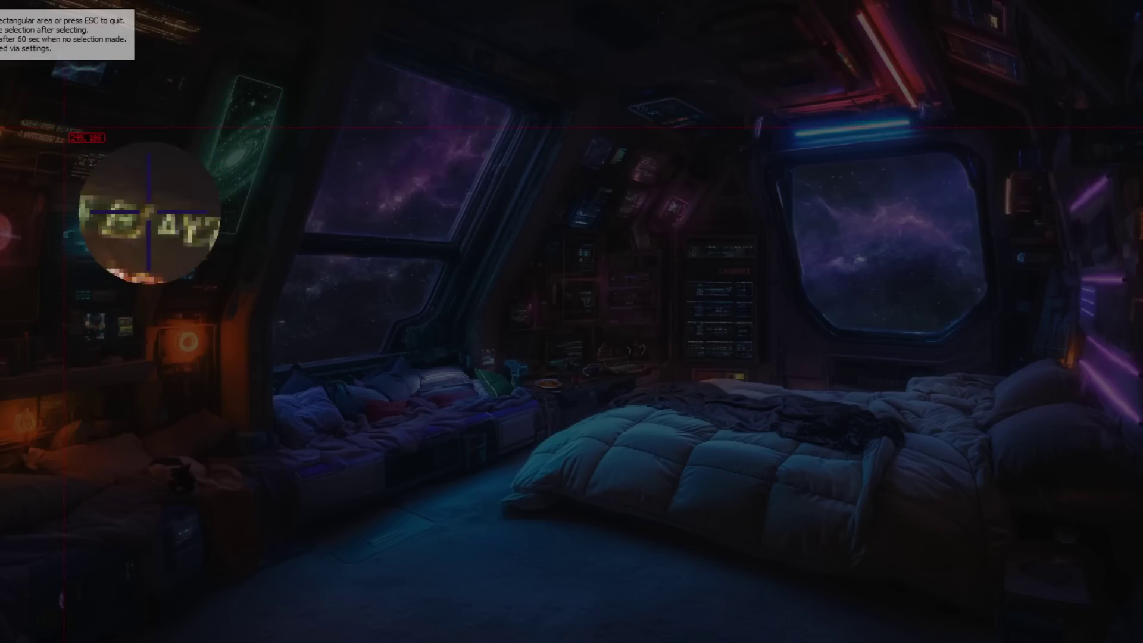
{"action": "mouse_move", "coordinate": [65, 127]}
{"action": "left_mouse_down"}
{"action": "mouse_move", "coordinate": [504, 379]}
{"action": "mouse_move", "coordinate": [628, 581]}
{"action": "mouse_move", "coordinate": [796, 555]}
{"action": "mouse_move", "coordinate": [848, 566]}
{"action": "mouse_move", "coordinate": [818, 601]}
{"action": "left_mouse_up"}
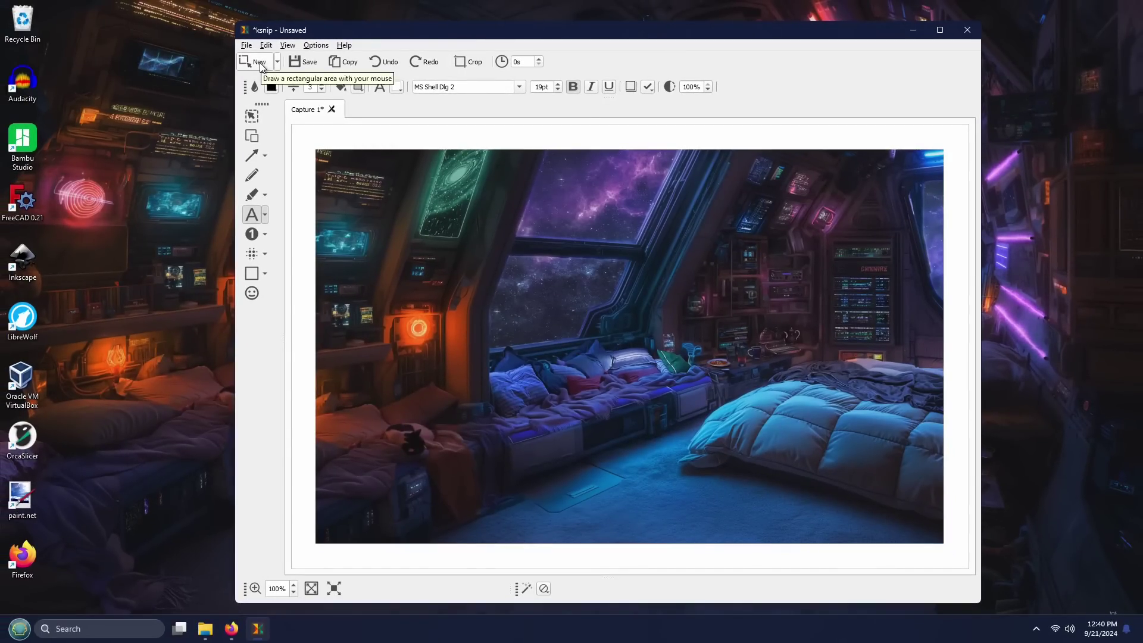
{"action": "left_click", "coordinate": [260, 63]}
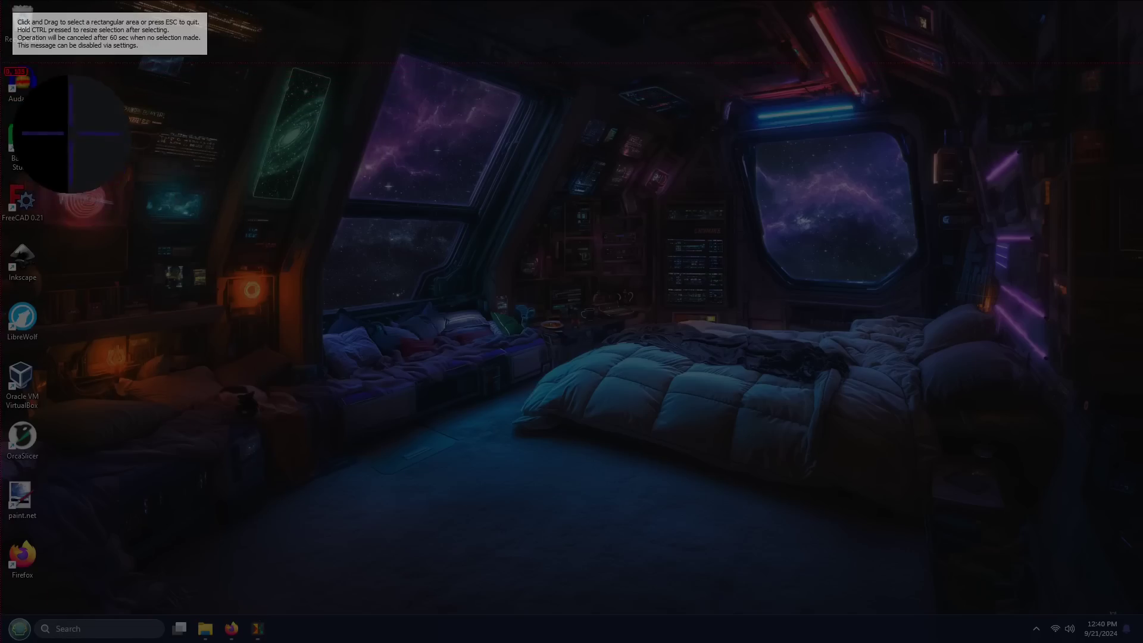
{"action": "left_click_drag", "start_coordinate": [45, 179], "coordinate": [250, 376]}
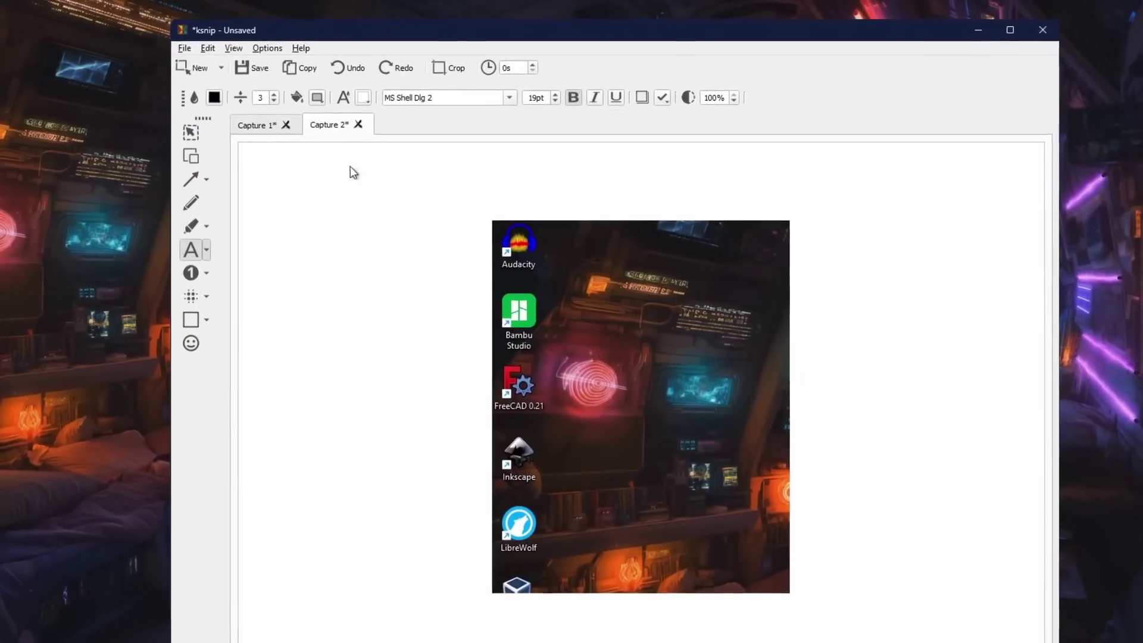
View the first capture again, return to the second capture with the desktop icons and save it
{"action": "left_click", "coordinate": [256, 126]}
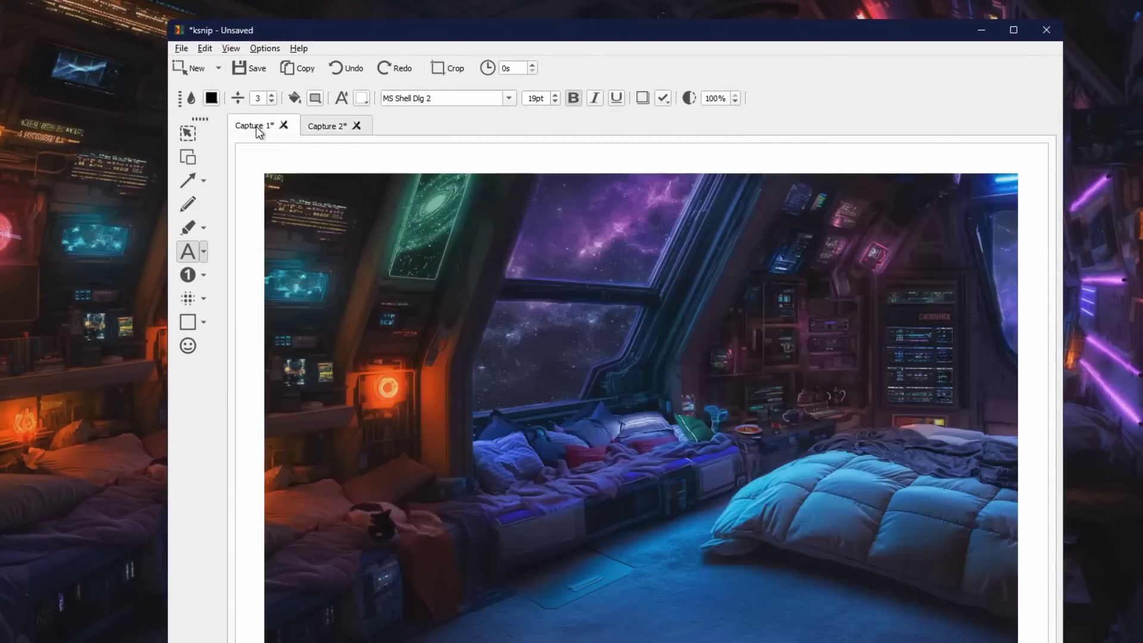
{"action": "left_click", "coordinate": [324, 127]}
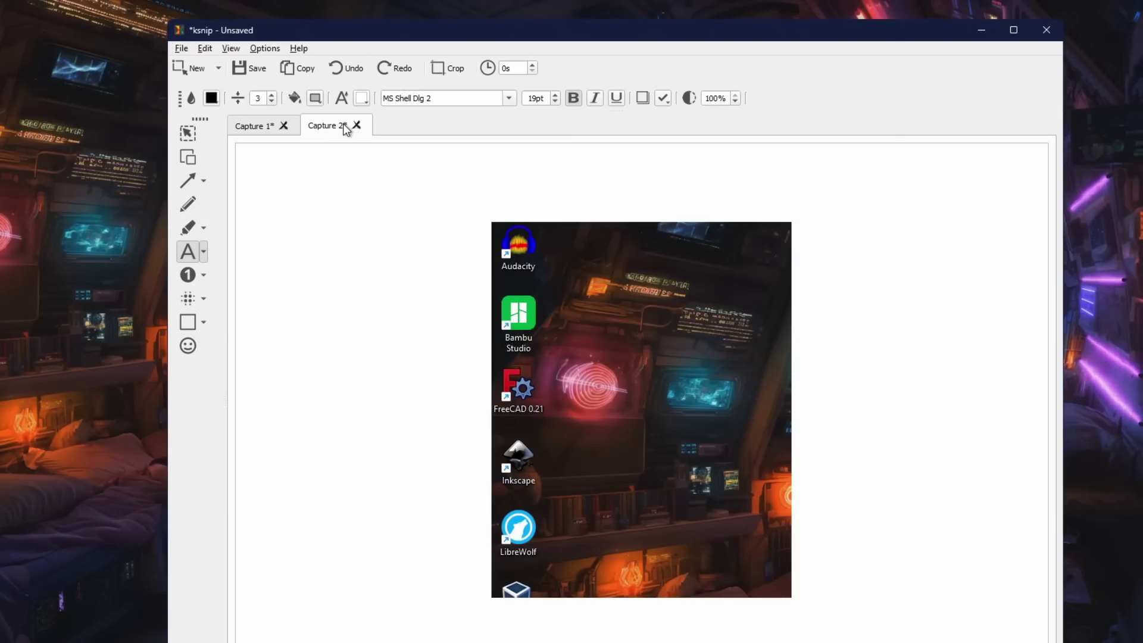
{"action": "left_click", "coordinate": [257, 73]}
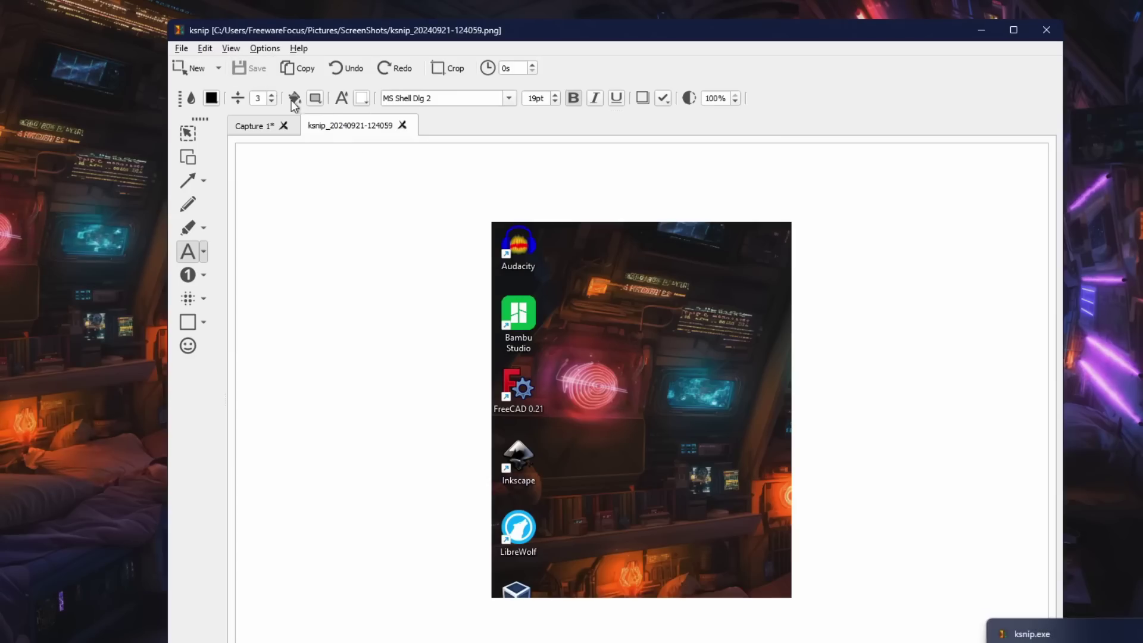
Examine the file and closing options of the saved capture's tab and return to the first, unsaved capture
{"action": "right_click", "coordinate": [377, 124]}
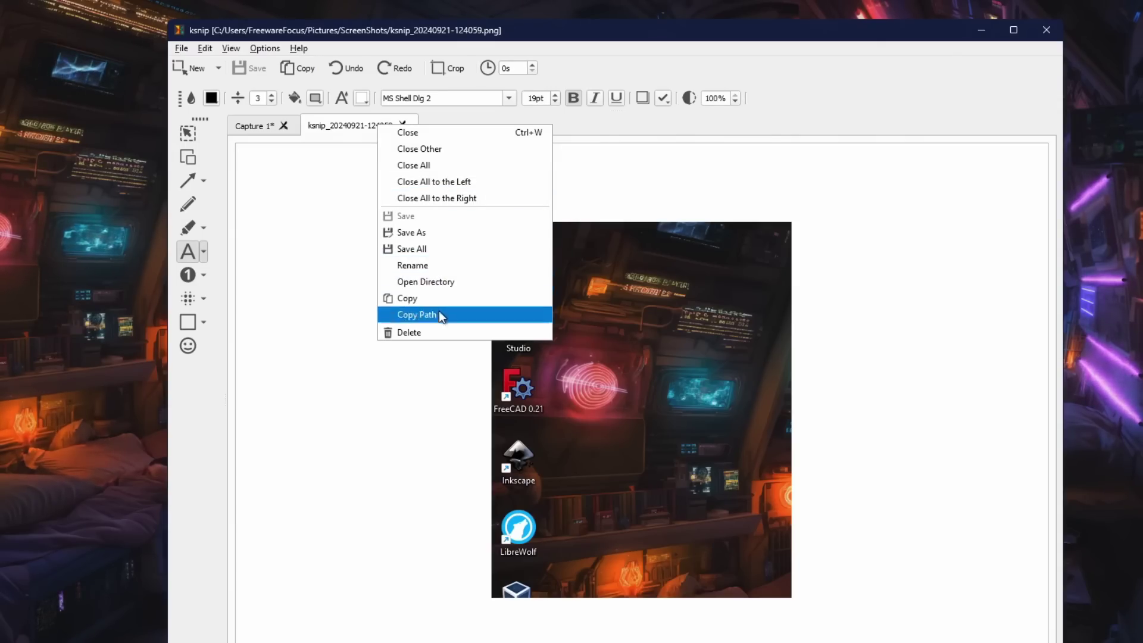
{"action": "left_click", "coordinate": [601, 118]}
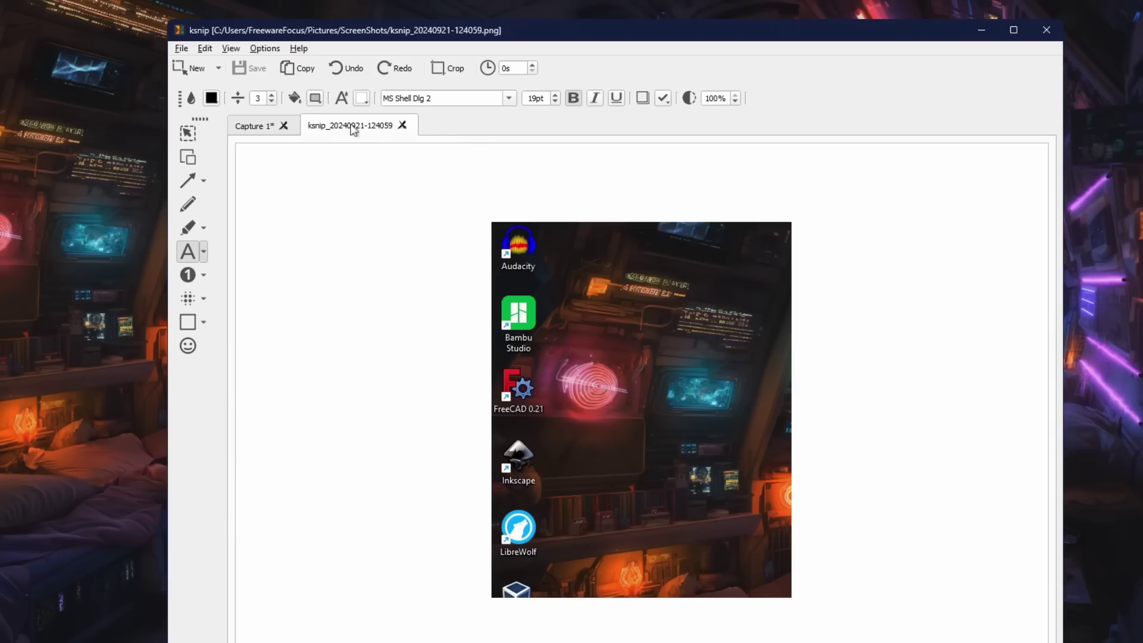
{"action": "left_click", "coordinate": [249, 123]}
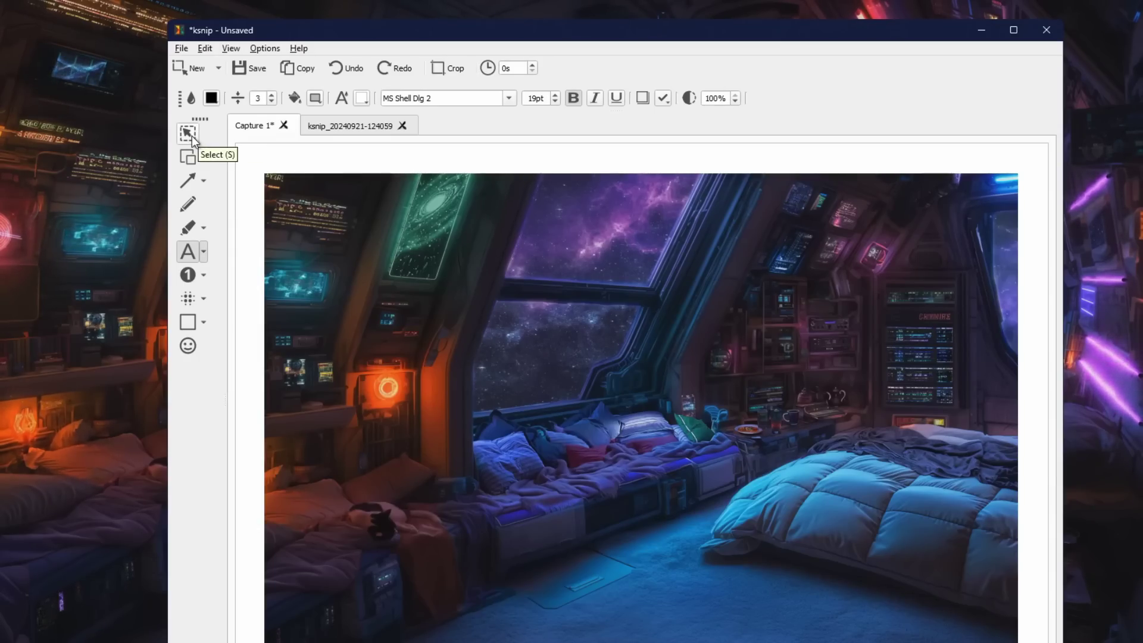
Draw a red arrow from the pillows to the glowing orange lamp, then select it and shift it slightly
{"action": "left_click", "coordinate": [197, 185]}
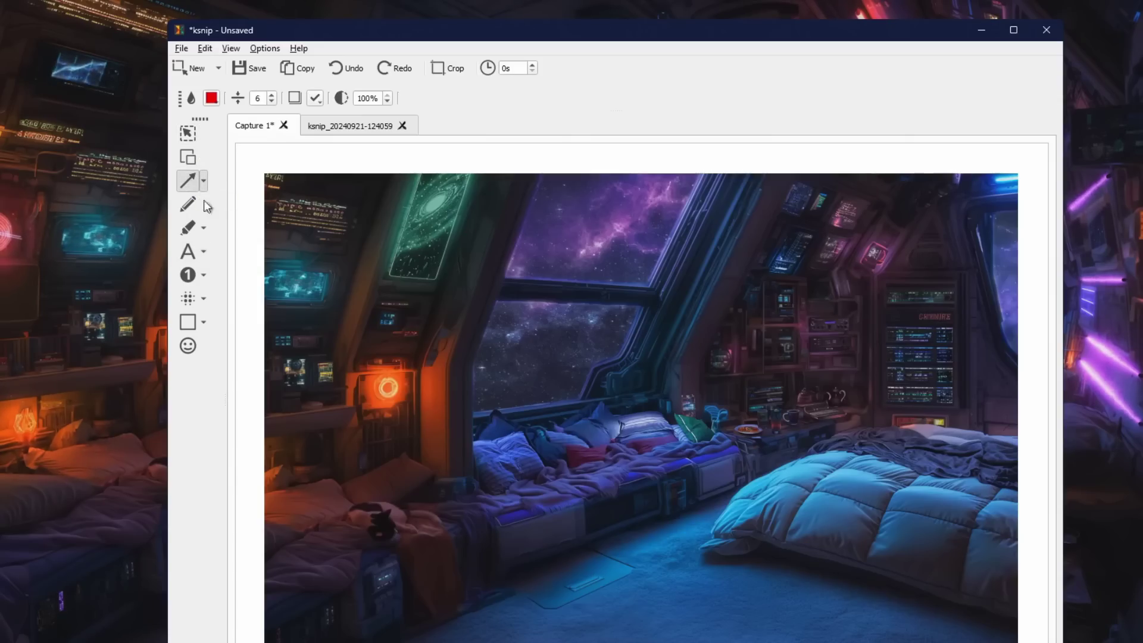
{"action": "left_click_drag", "start_coordinate": [419, 402], "coordinate": [406, 398]}
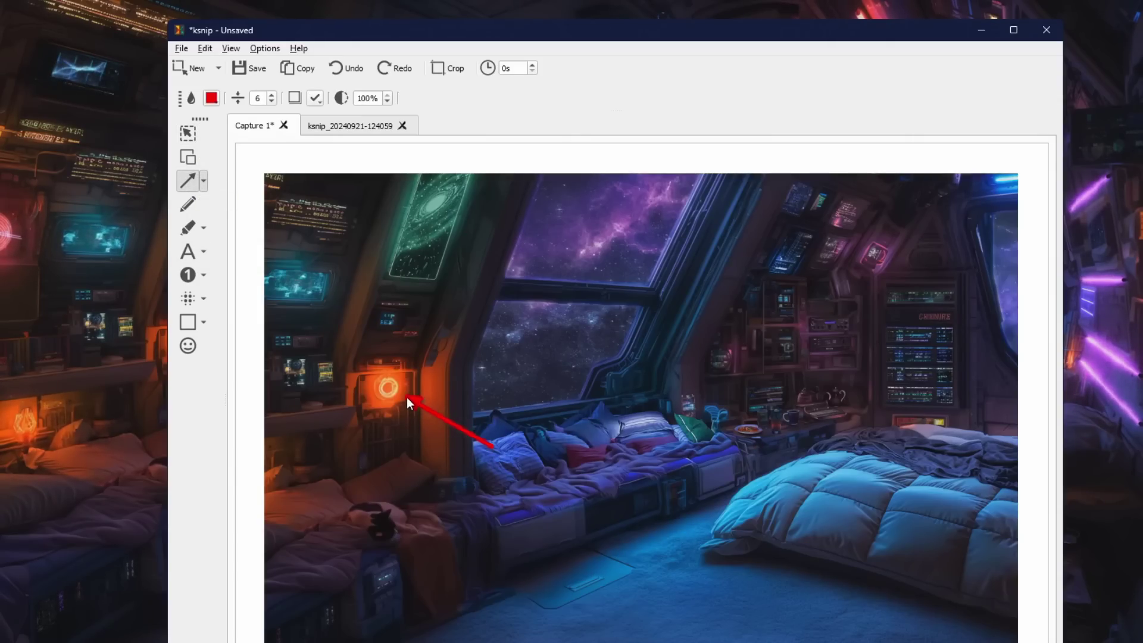
{"action": "left_click", "coordinate": [188, 134]}
{"action": "left_click", "coordinate": [448, 421]}
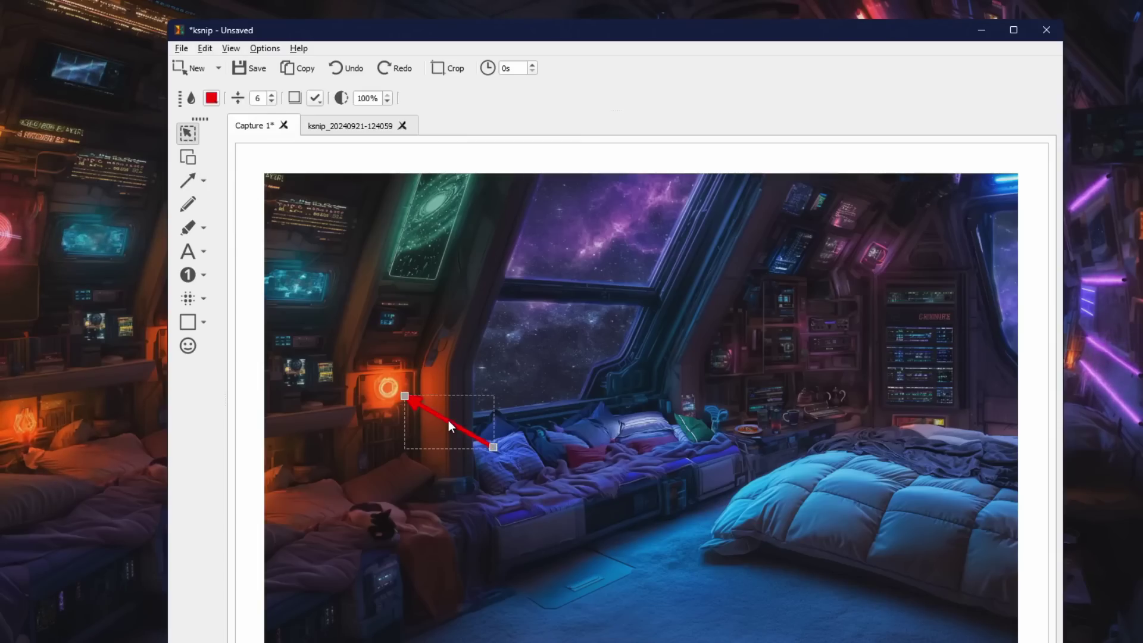
{"action": "left_click_drag", "start_coordinate": [448, 420], "coordinate": [405, 395]}
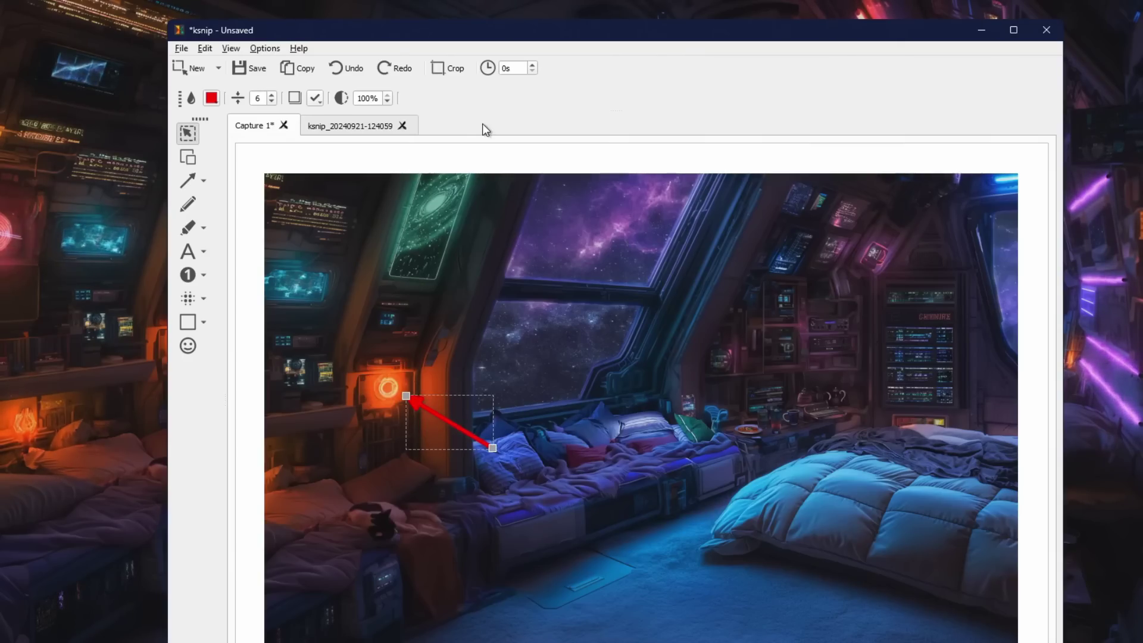
Add a bordered text box reading "Some Text" across the upper window and view the text's border and fill options
{"action": "left_click", "coordinate": [192, 255]}
{"action": "left_click_drag", "start_coordinate": [517, 238], "coordinate": [728, 300]}
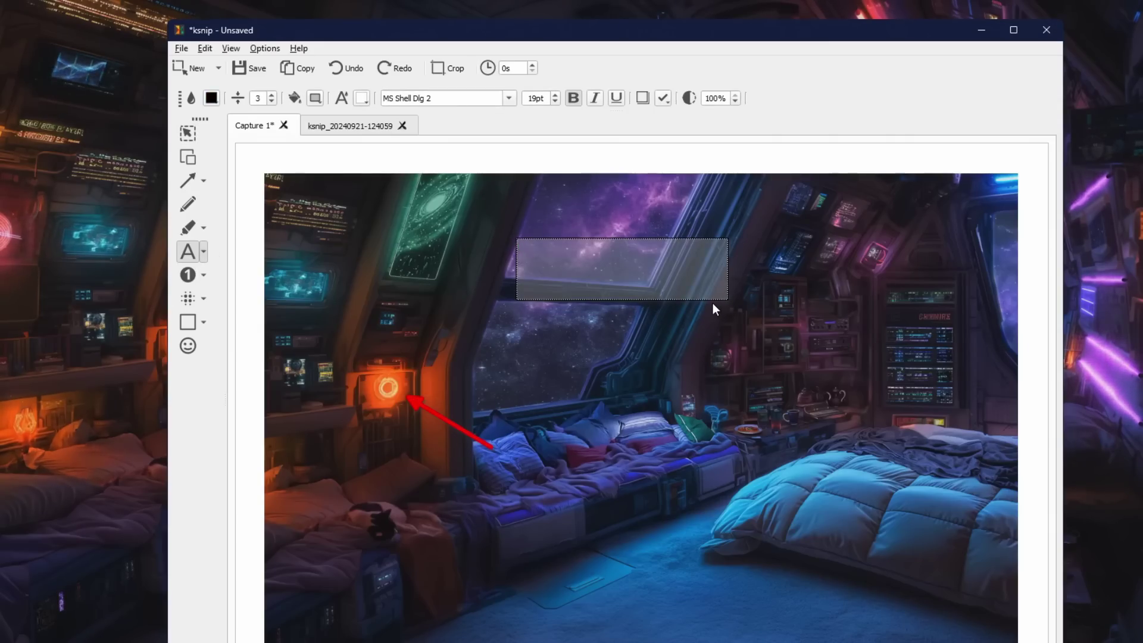
{"action": "type", "text": "Some Text"}
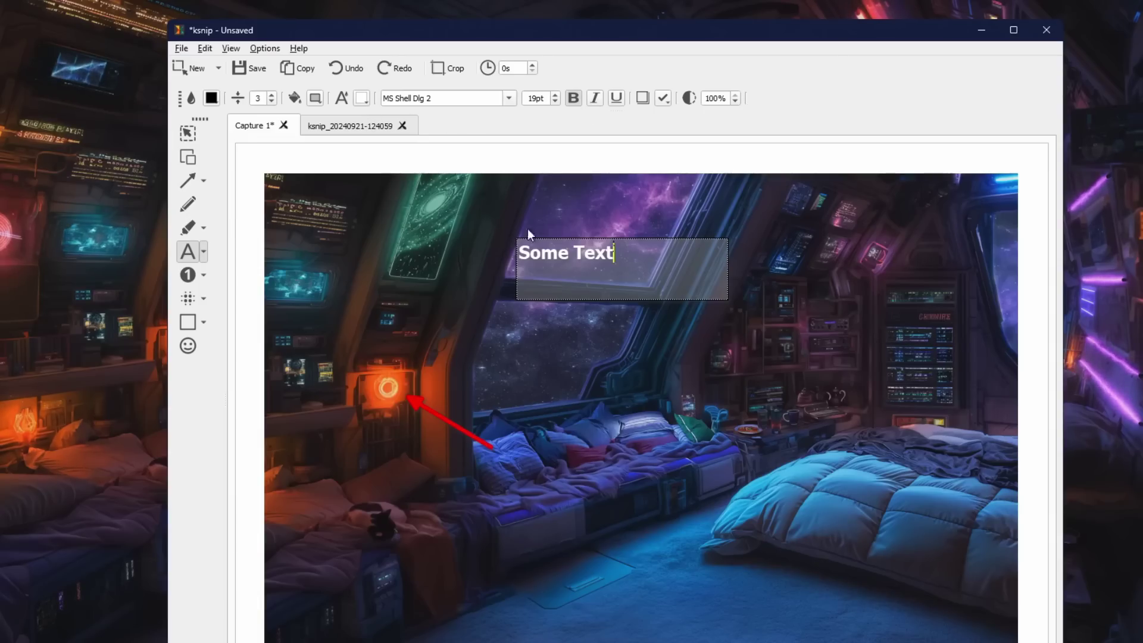
{"action": "left_click", "coordinate": [626, 172]}
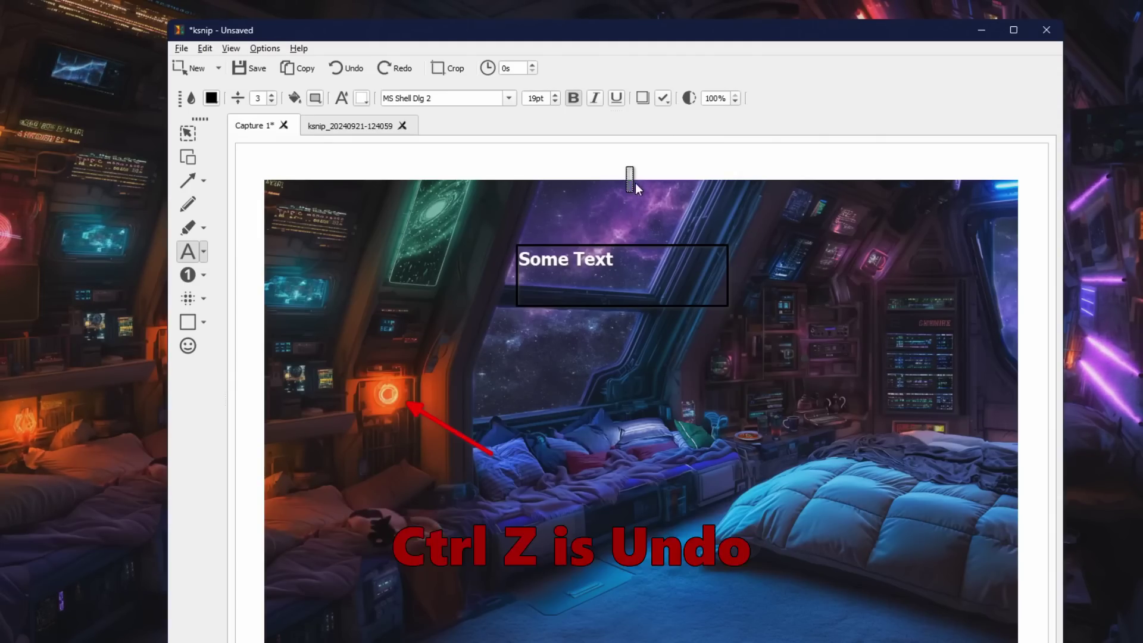
{"action": "key", "text": "ctrl+z"}
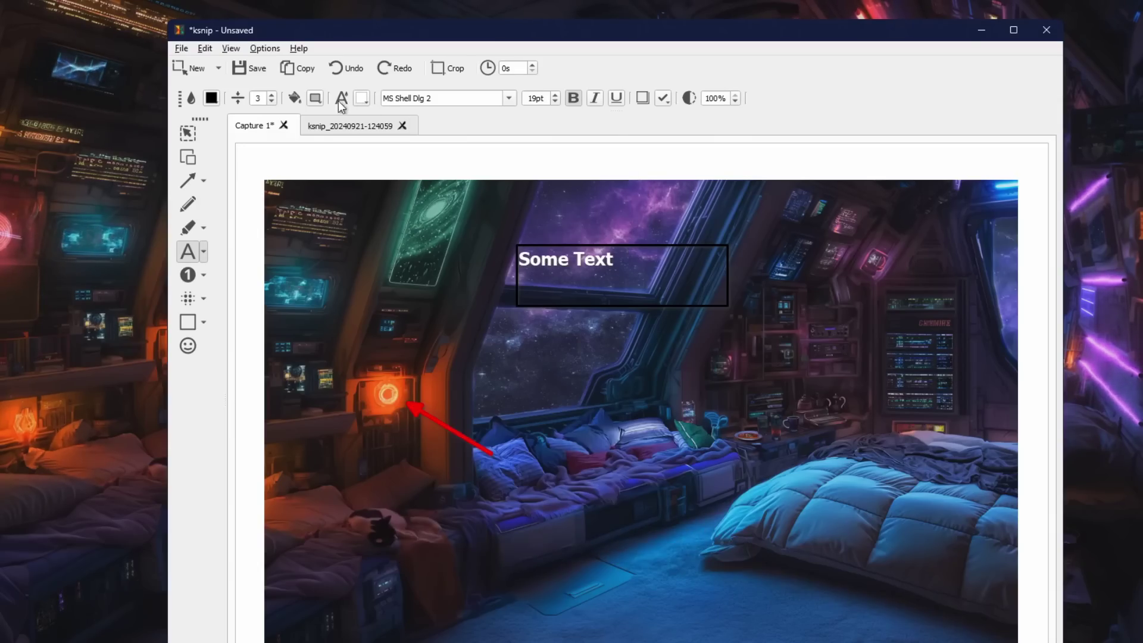
{"action": "left_click", "coordinate": [319, 102]}
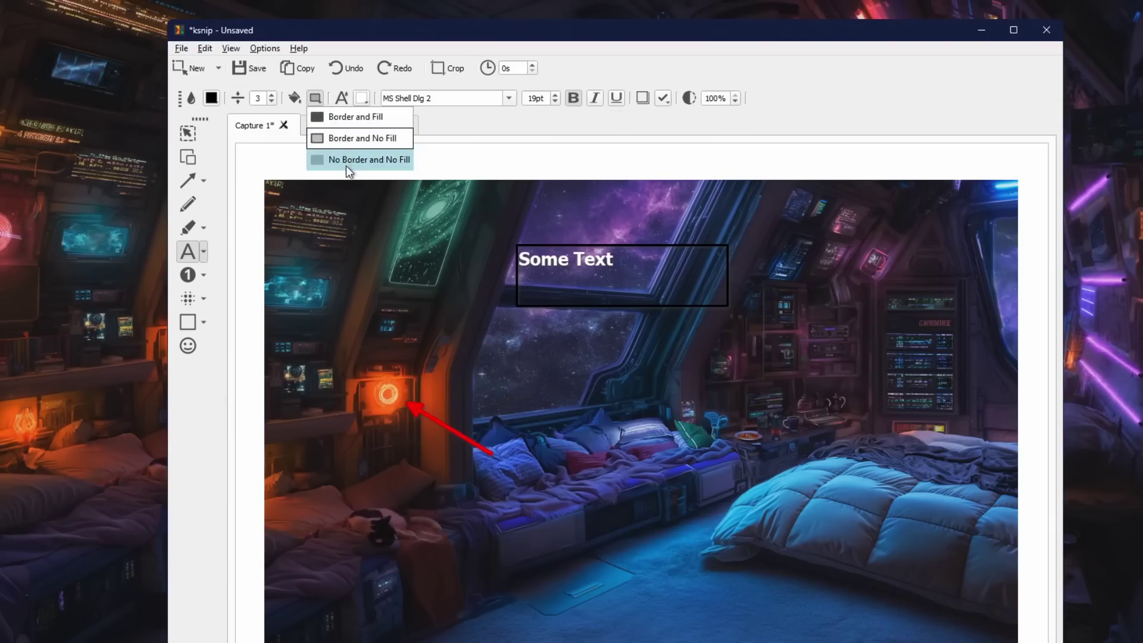
{"action": "left_click", "coordinate": [474, 125]}
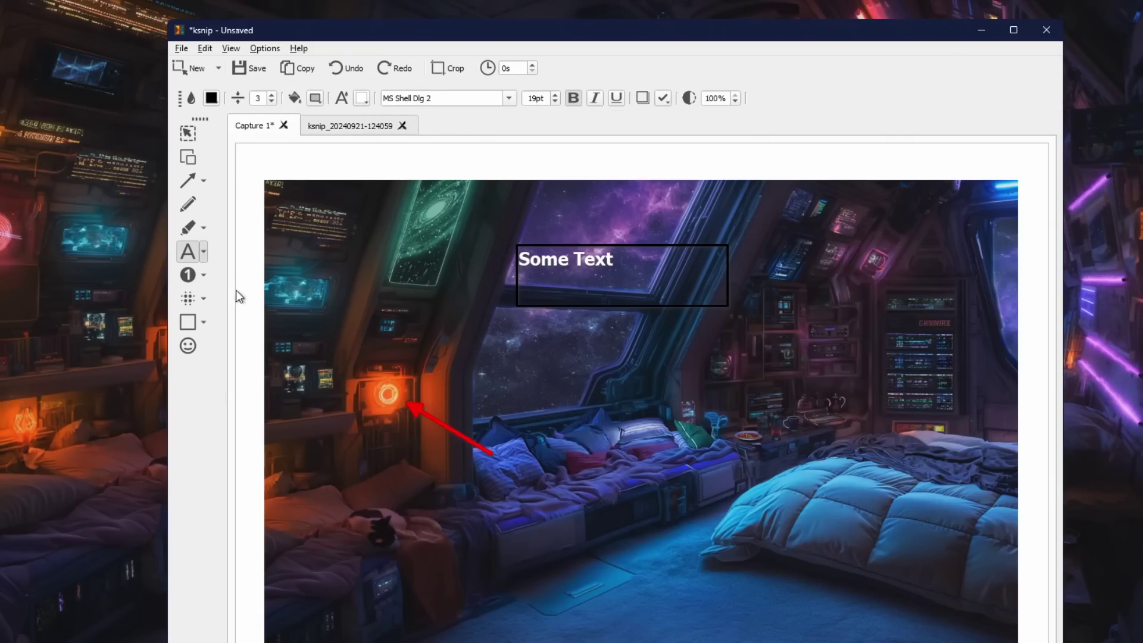
Place red number markers 1, 2 and 3 beside the green screen, on the wall displays and by the pillows, and view the number variants
{"action": "left_click", "coordinate": [188, 275]}
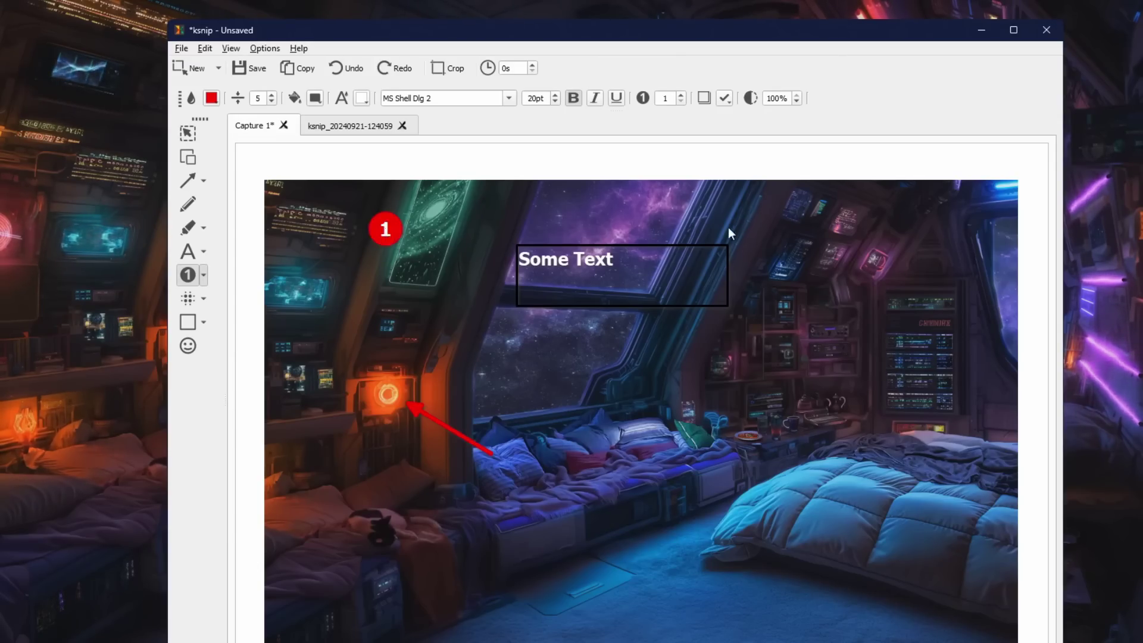
{"action": "left_click", "coordinate": [916, 237]}
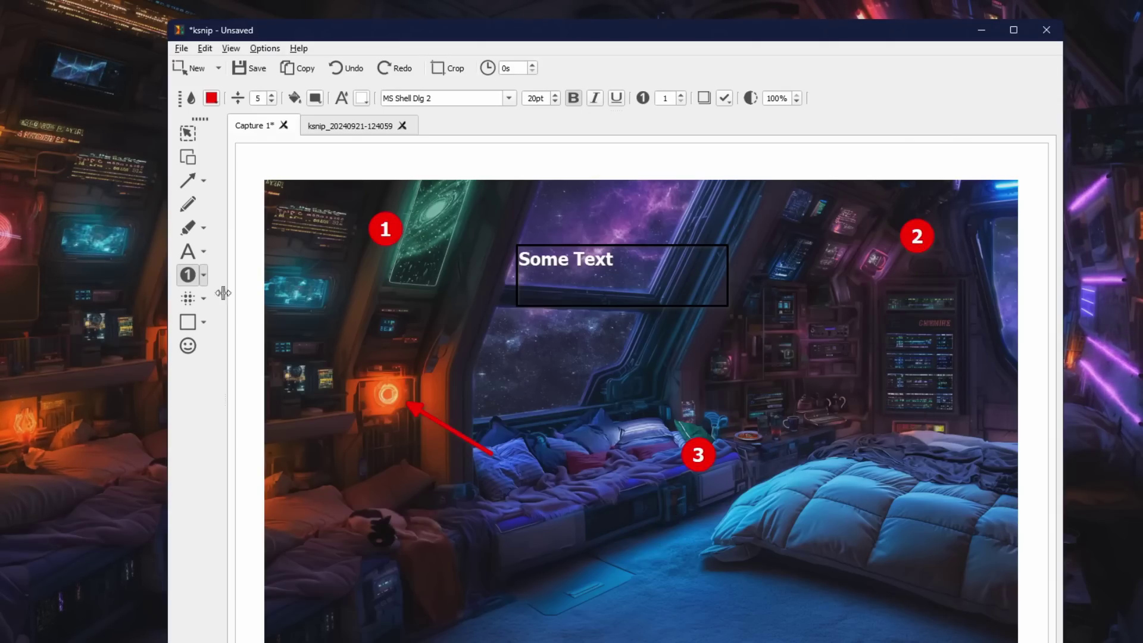
{"action": "left_click", "coordinate": [205, 277]}
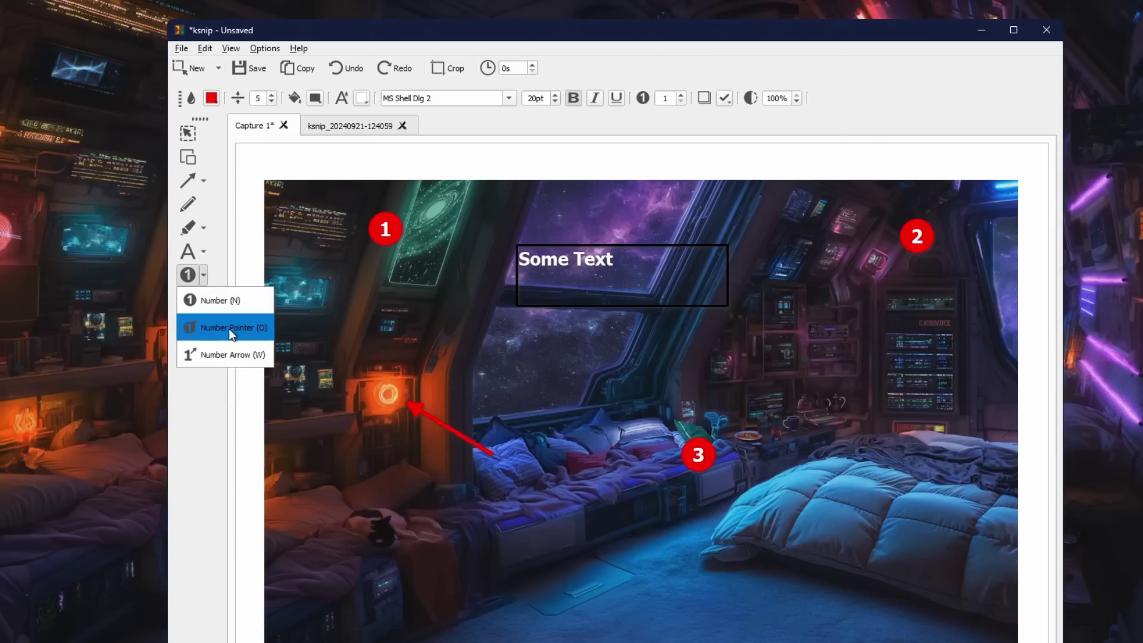
{"action": "left_click", "coordinate": [203, 401]}
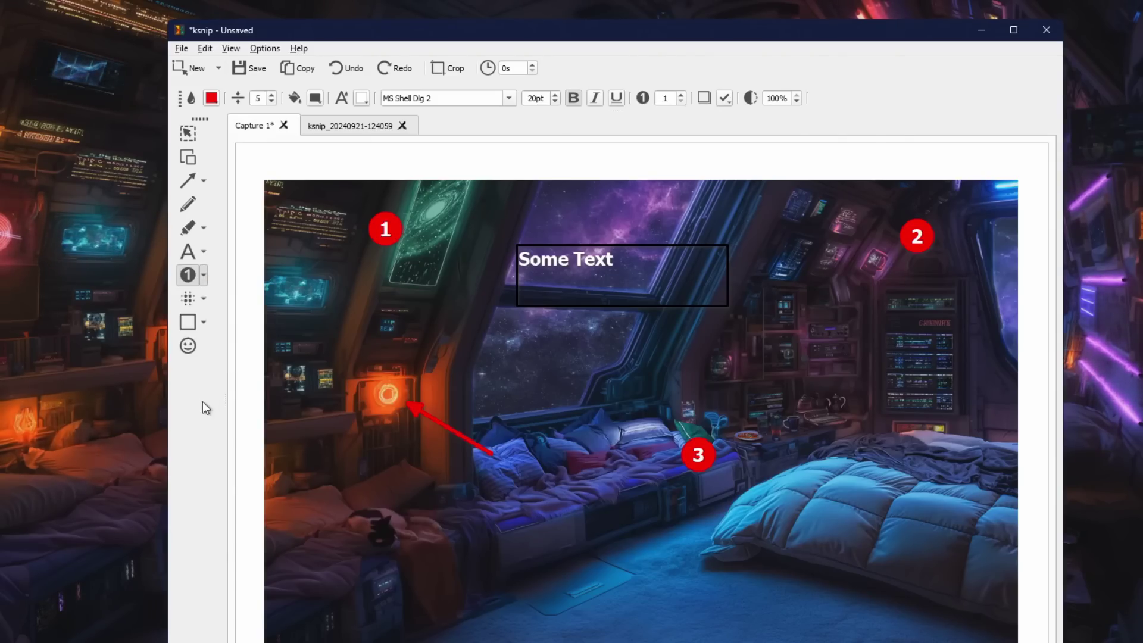
Blur the green galaxy screen beside marker 1 and pixelate the rack of displays below marker 2
{"action": "left_click", "coordinate": [188, 297]}
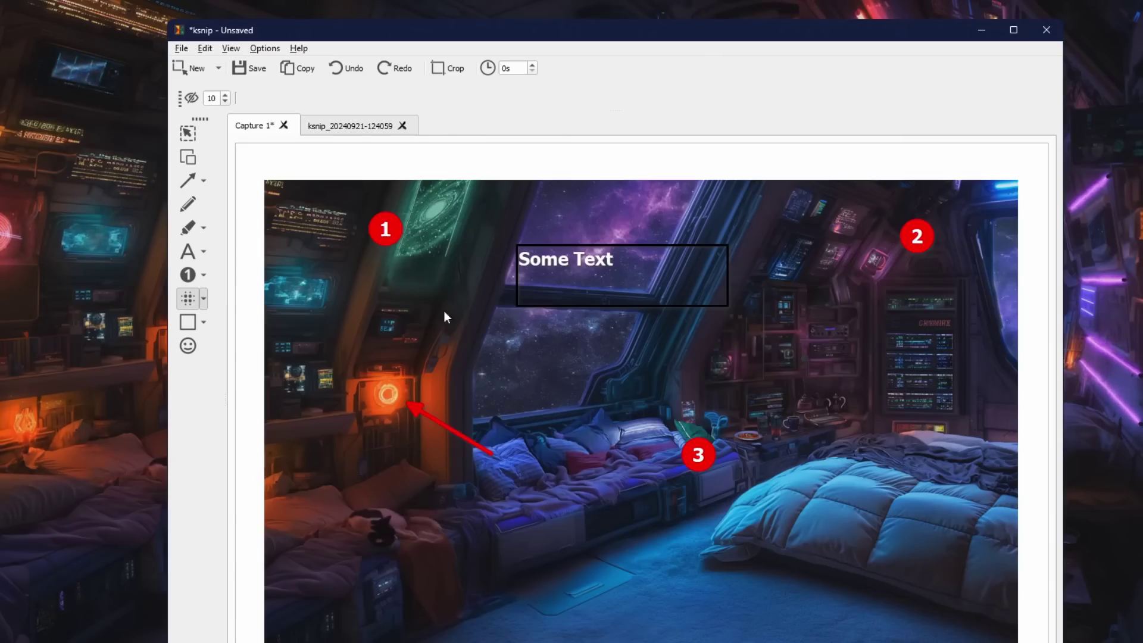
{"action": "left_click", "coordinate": [203, 299]}
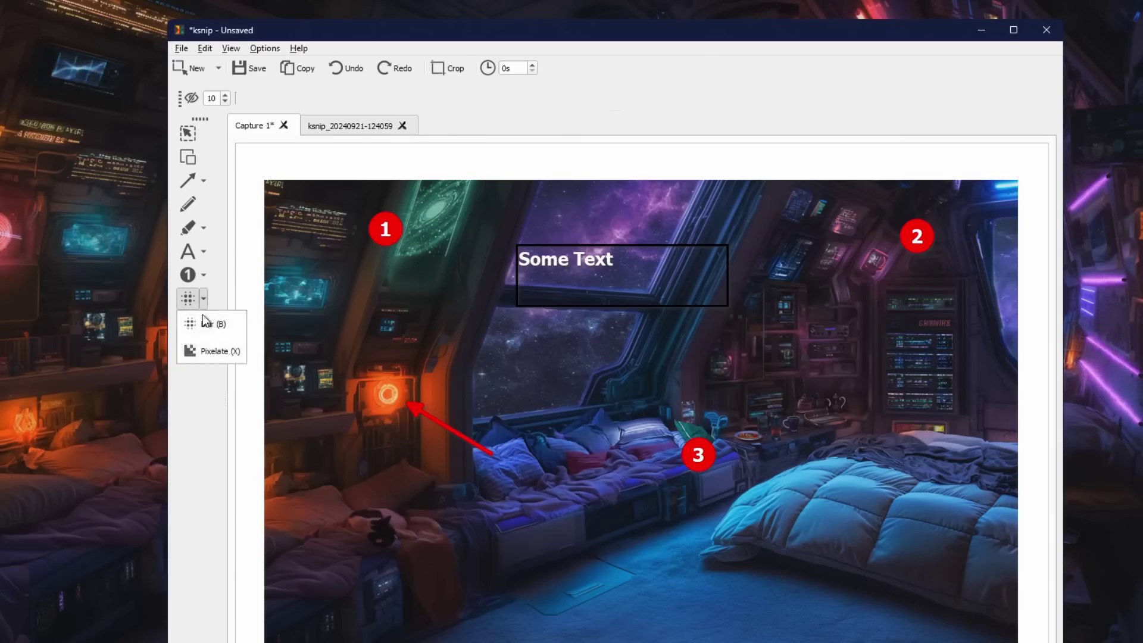
{"action": "left_click", "coordinate": [213, 354]}
{"action": "left_click_drag", "start_coordinate": [881, 330], "coordinate": [959, 417]}
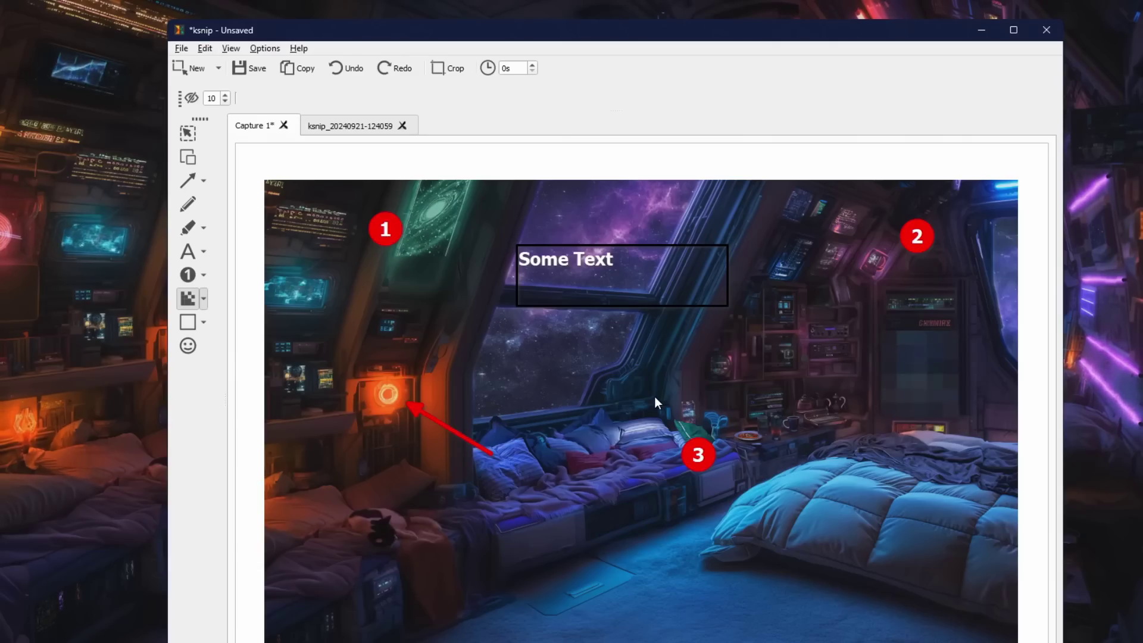
Draw an unfilled rectangle over the shelves beside the pixelated area and view the rectangle's border and fill options
{"action": "left_click", "coordinate": [204, 322]}
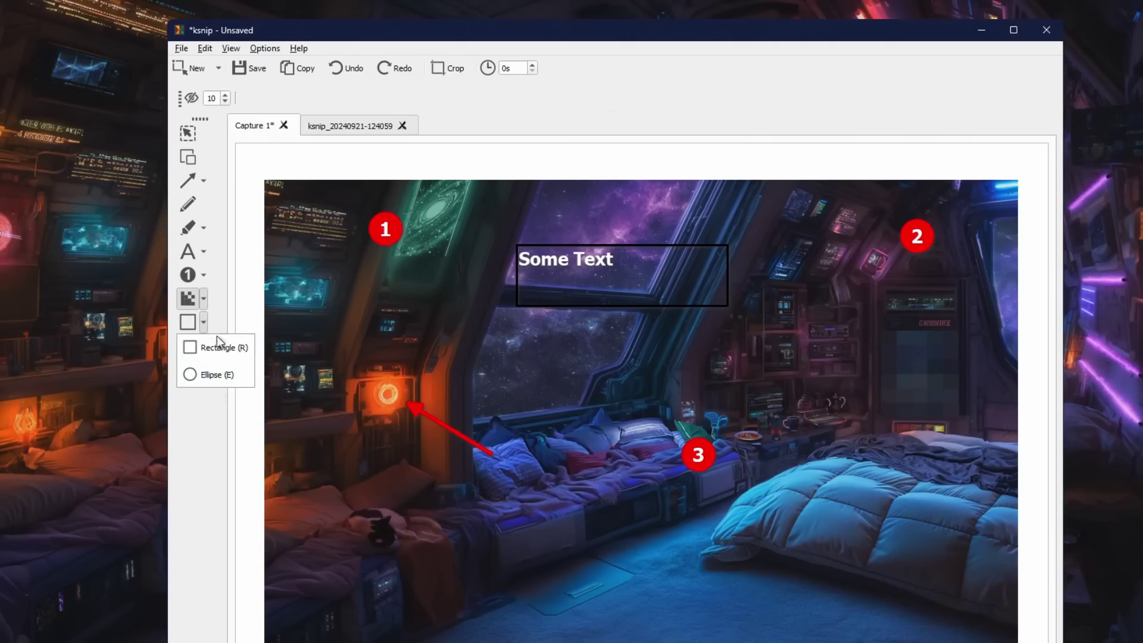
{"action": "left_click", "coordinate": [220, 348]}
{"action": "left_click_drag", "start_coordinate": [803, 401], "coordinate": [903, 404]}
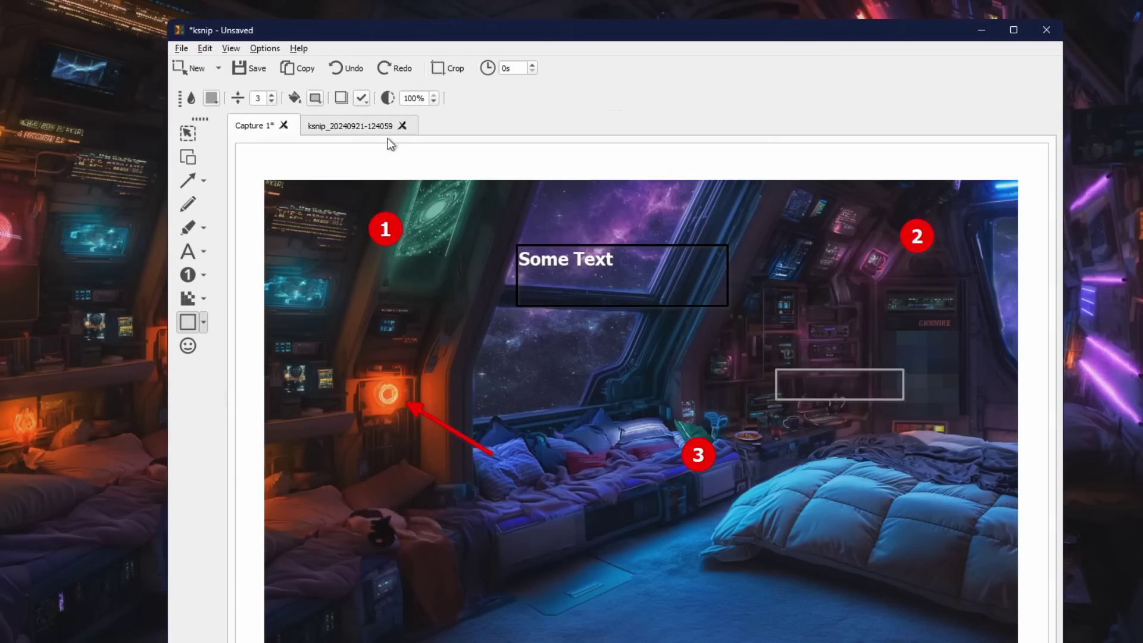
{"action": "left_click", "coordinate": [315, 99]}
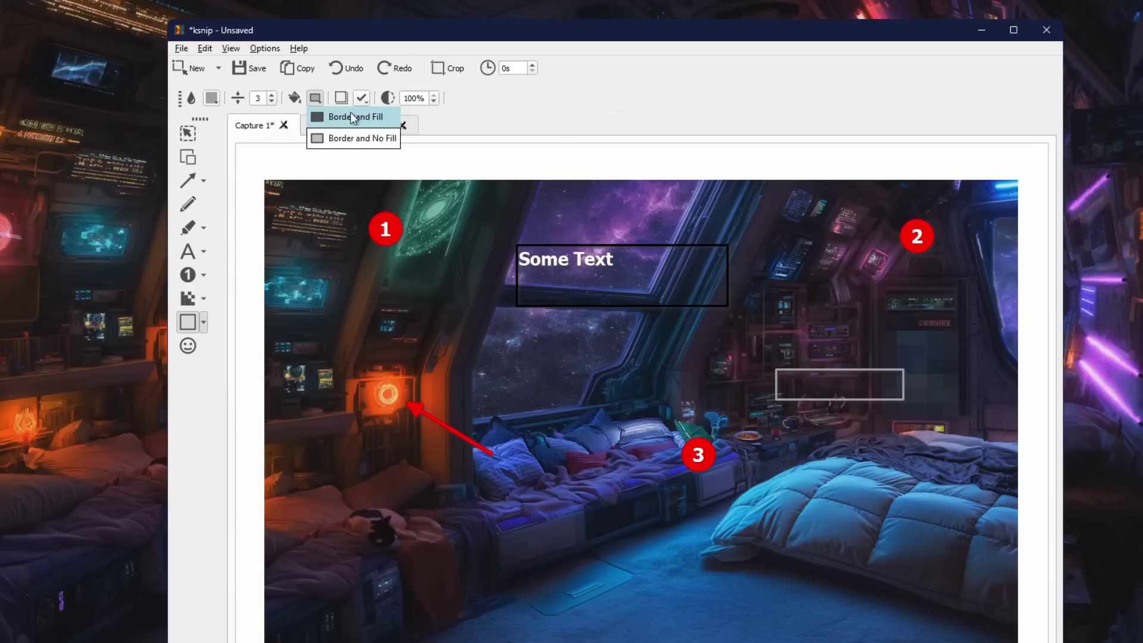
{"action": "left_click", "coordinate": [481, 101]}
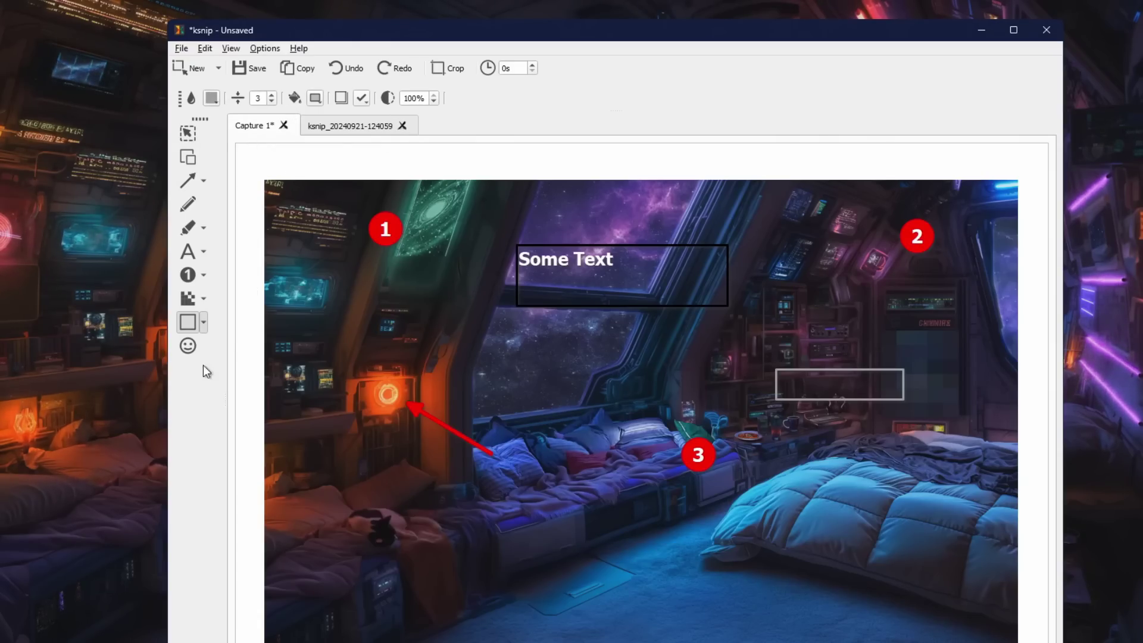
Place a green check mark sticker on the couch base just below number marker 3
{"action": "left_click", "coordinate": [188, 345]}
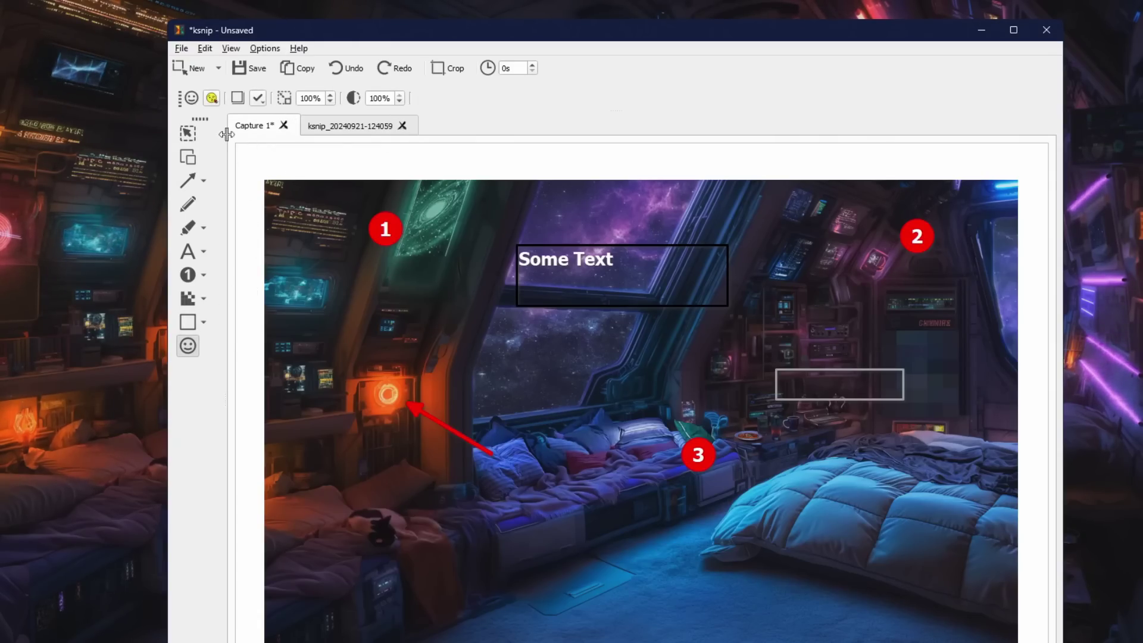
{"action": "left_click", "coordinate": [212, 99]}
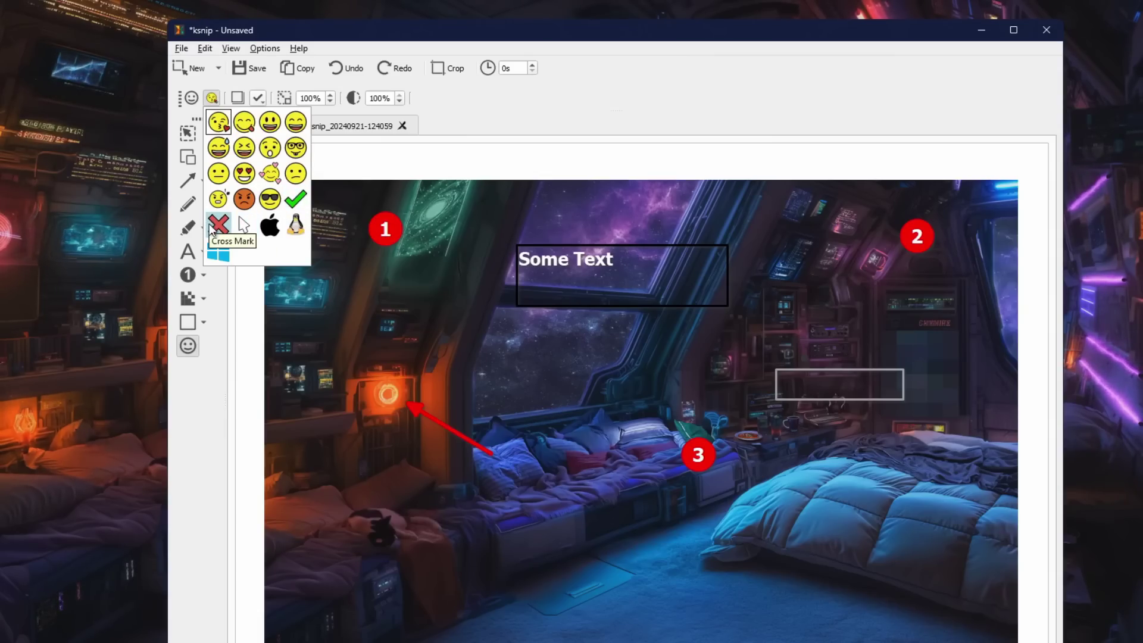
{"action": "left_click", "coordinate": [297, 202]}
{"action": "left_click", "coordinate": [647, 500]}
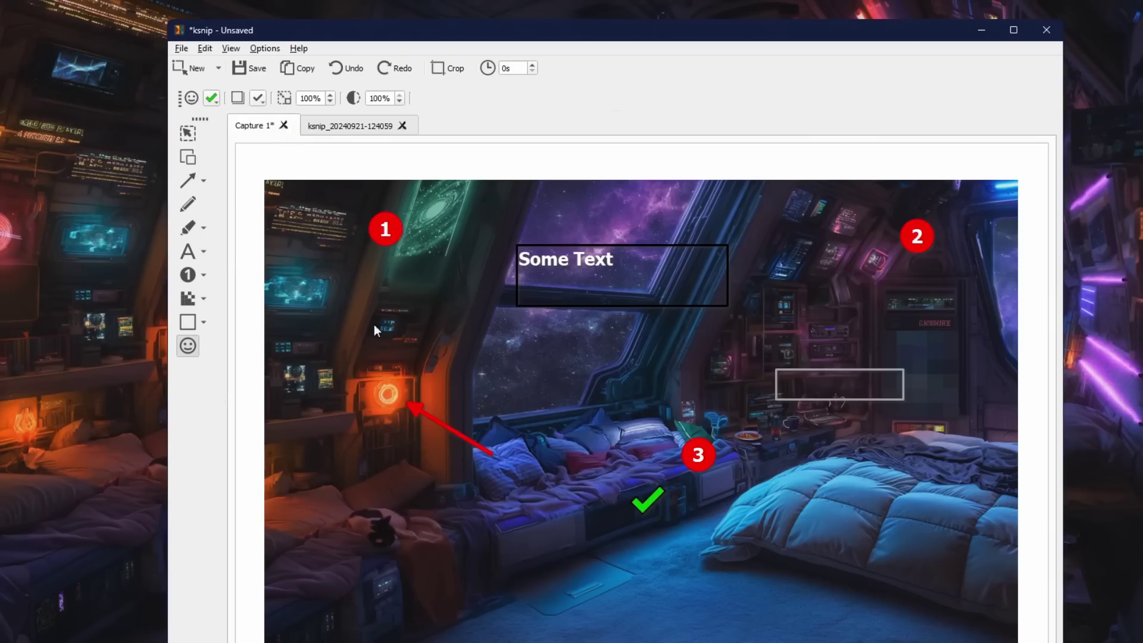
Choose the Linux penguin sticker, set its scaling to 20% and place it over the couch pillows
{"action": "left_click", "coordinate": [214, 102]}
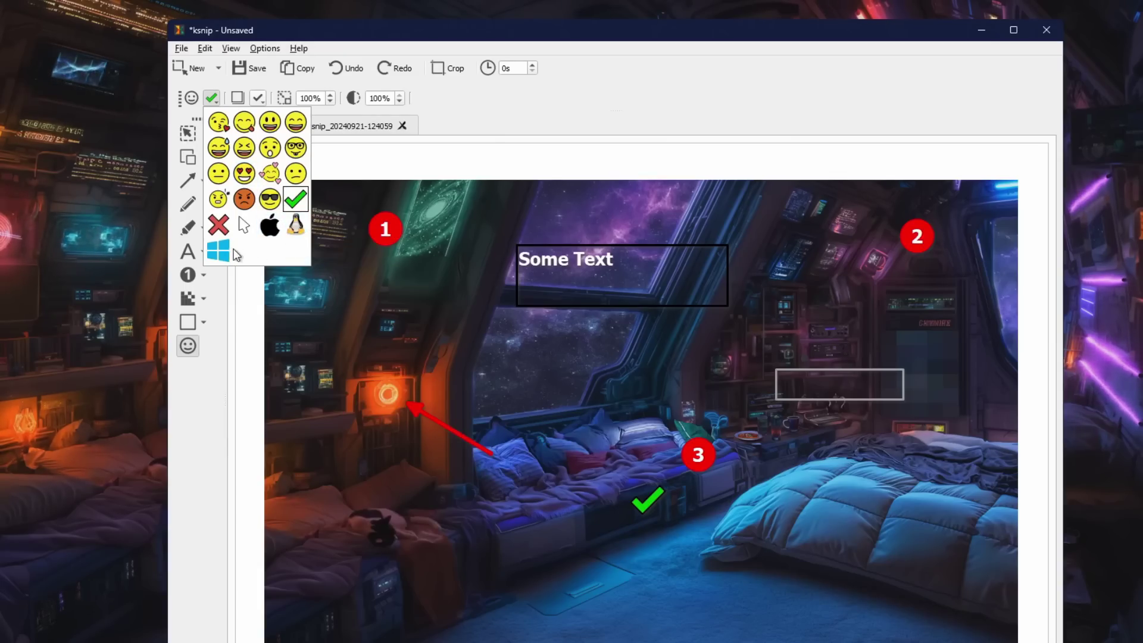
{"action": "left_click", "coordinate": [294, 226]}
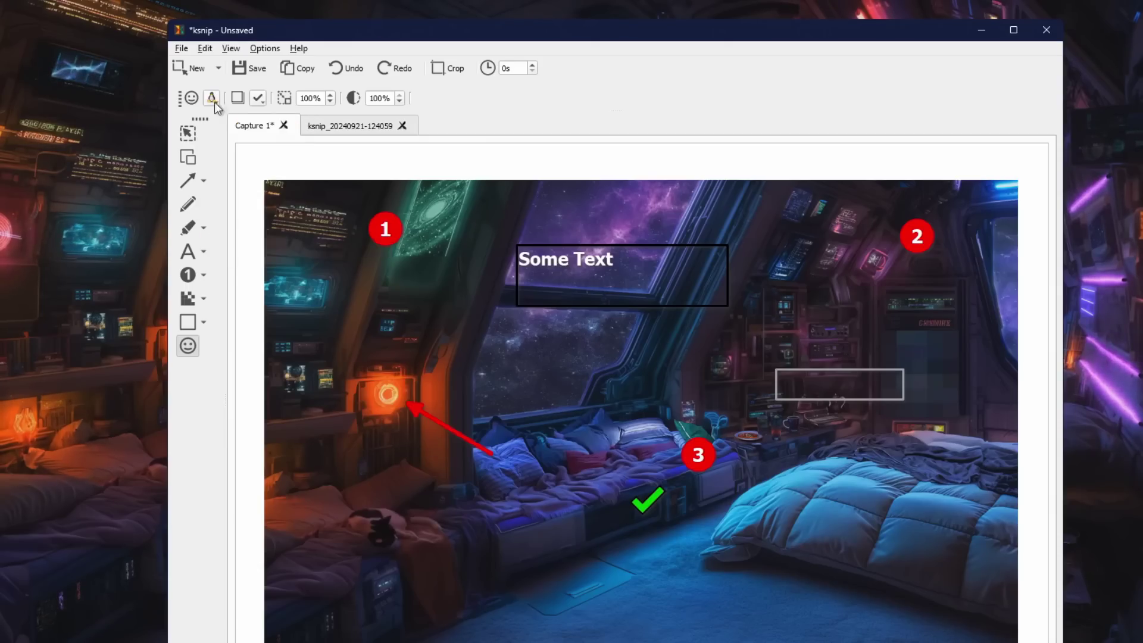
{"action": "double_click", "coordinate": [309, 100]}
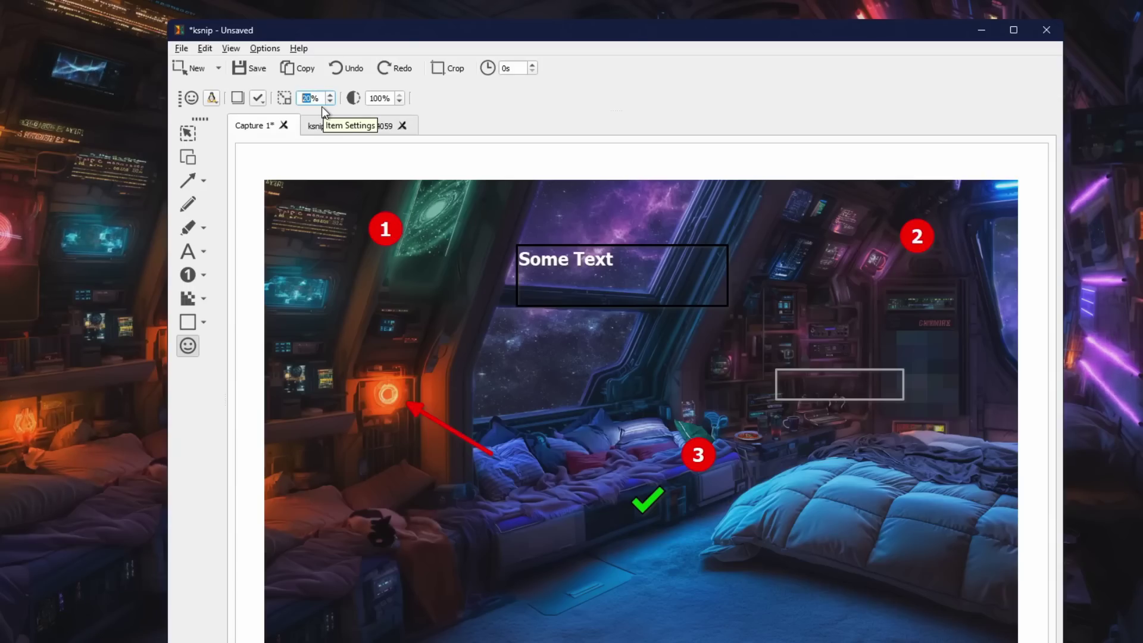
{"action": "left_click", "coordinate": [566, 423]}
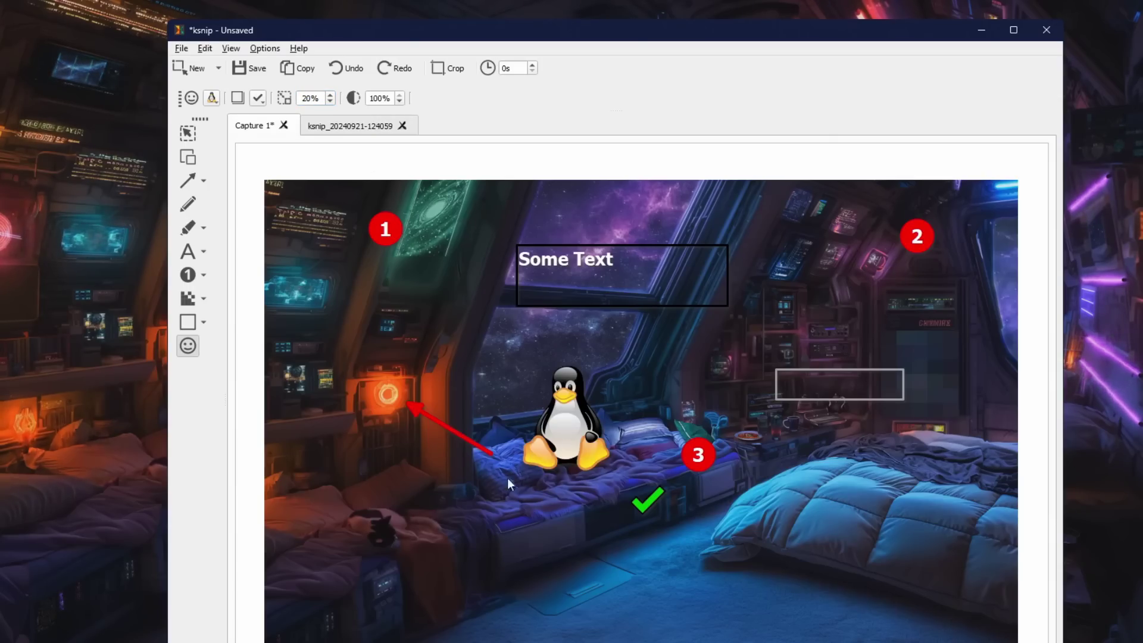
Select the penguin sticker and move it onto the blue bed cover
{"action": "left_click", "coordinate": [191, 136]}
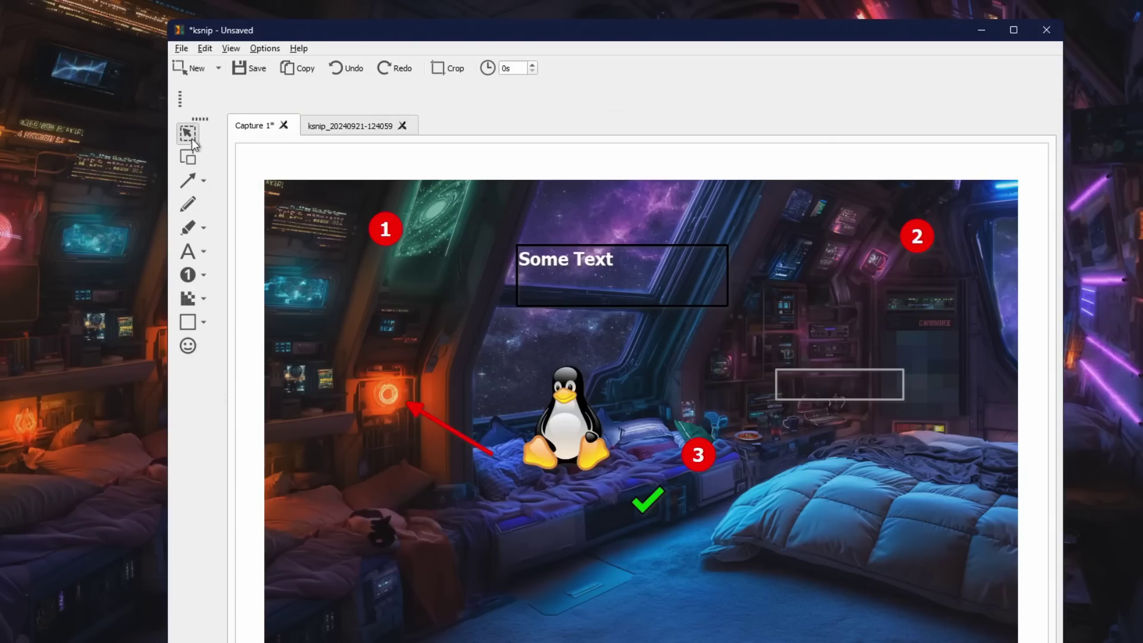
{"action": "left_click", "coordinate": [559, 424]}
{"action": "left_click_drag", "start_coordinate": [565, 429], "coordinate": [896, 509]}
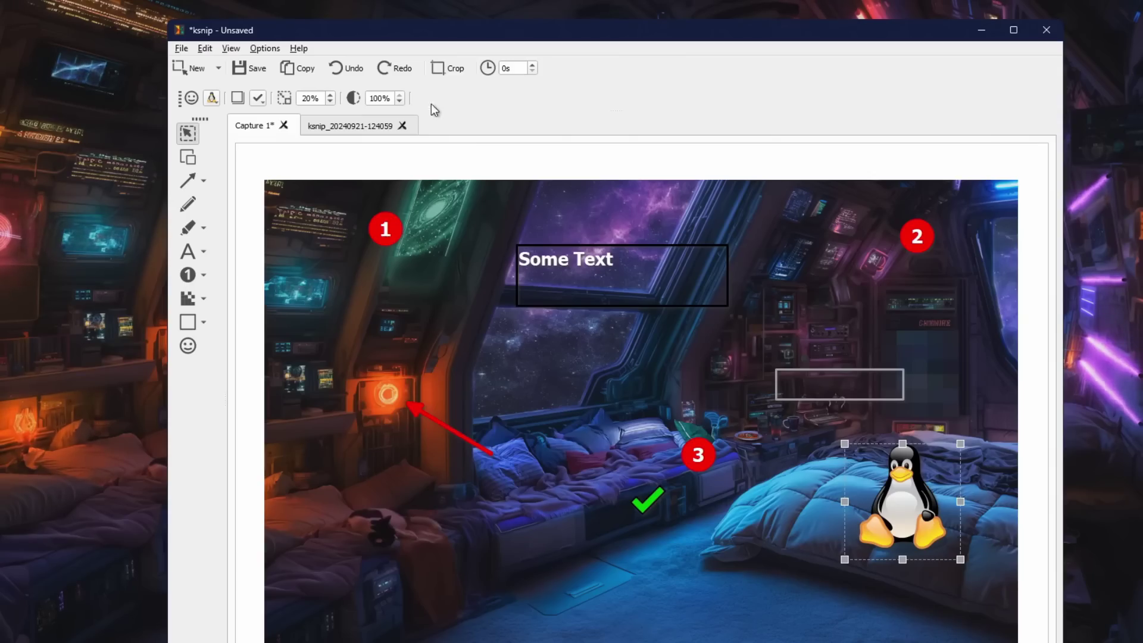
Open the settings and review the Application, Saver, Tray Icon, Image Grabber and Snipping Area options
{"action": "left_click", "coordinate": [273, 51]}
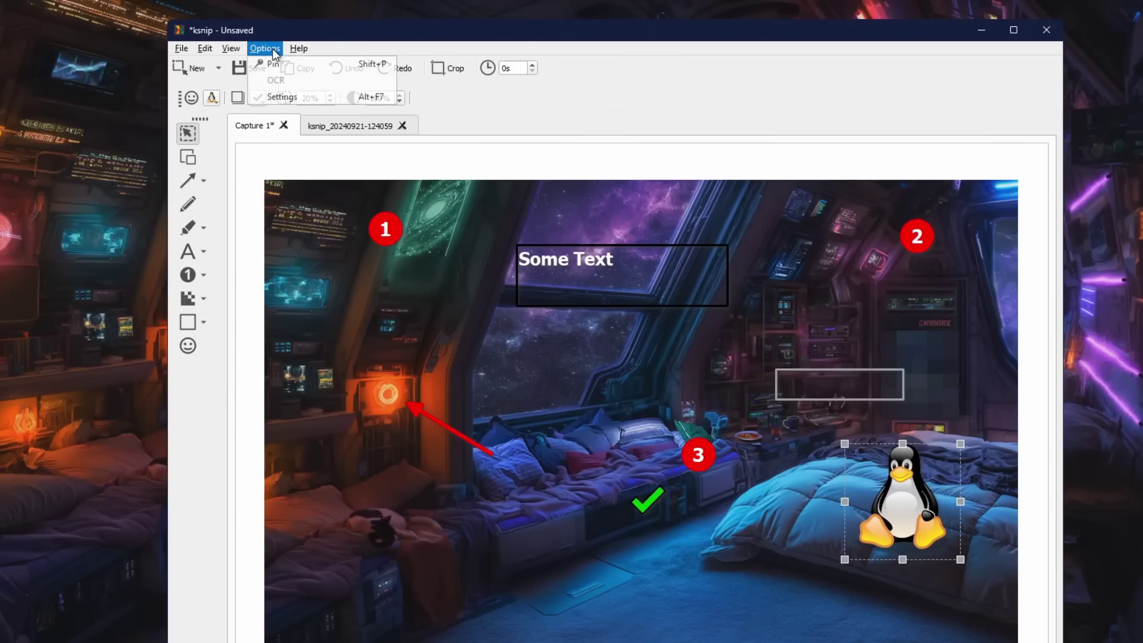
{"action": "left_click", "coordinate": [286, 99]}
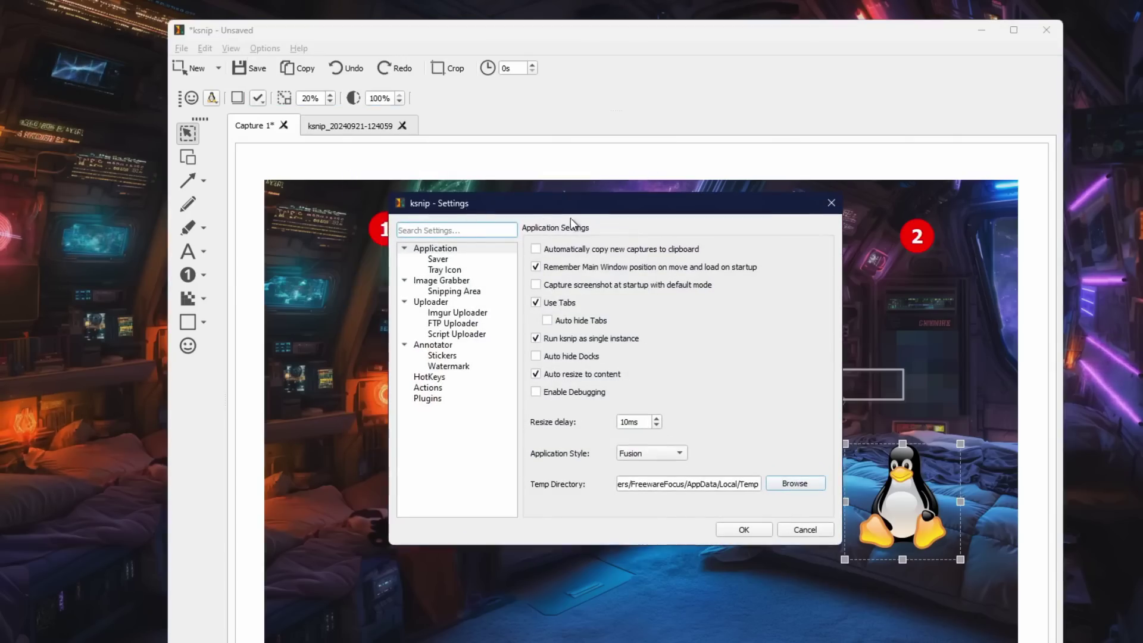
{"action": "left_click_drag", "start_coordinate": [573, 210], "coordinate": [567, 204]}
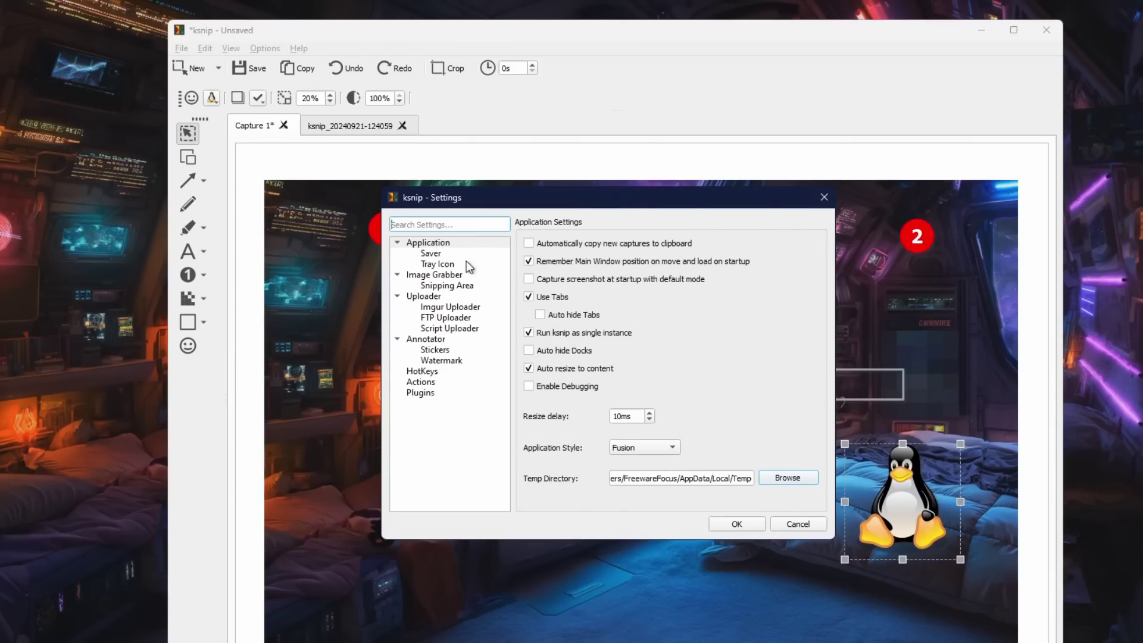
{"action": "left_click", "coordinate": [439, 254]}
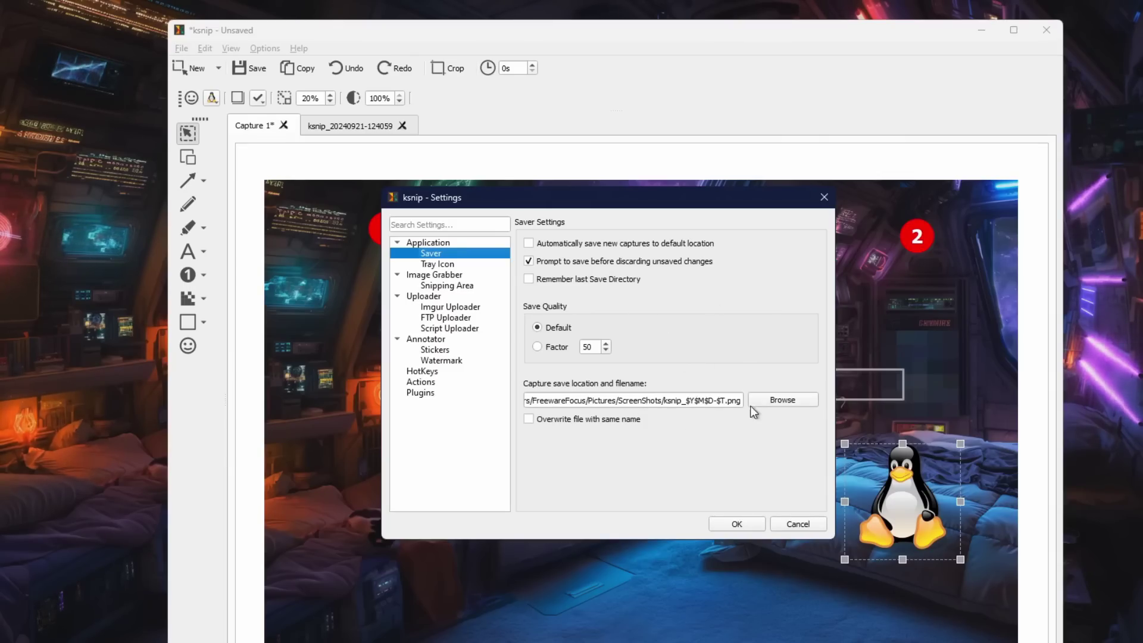
{"action": "left_click_drag", "start_coordinate": [685, 400], "coordinate": [726, 408]}
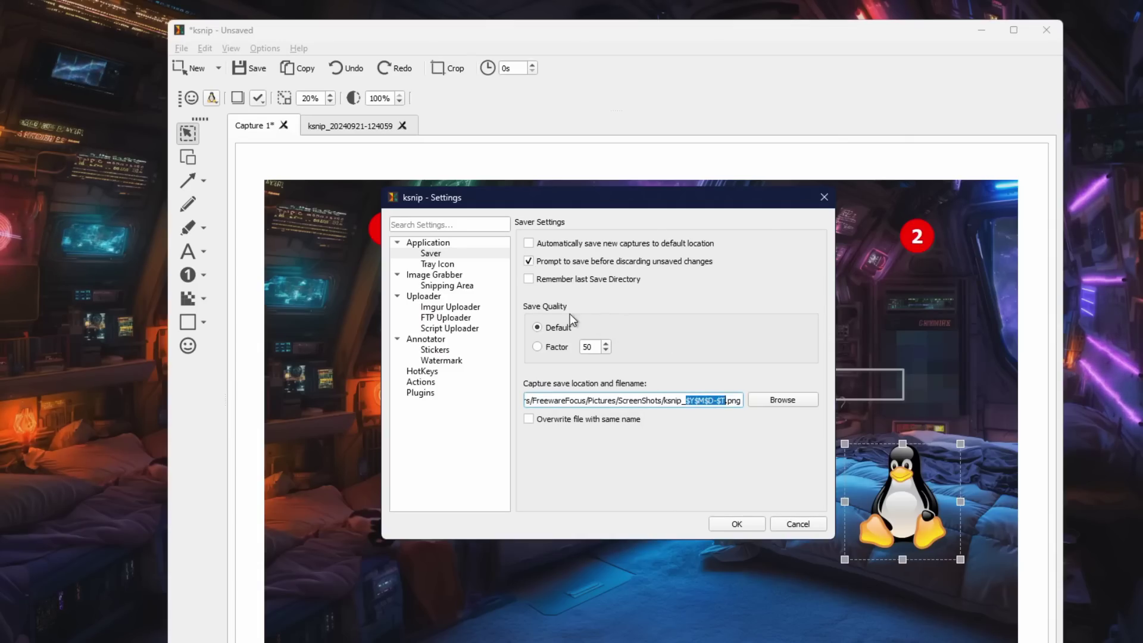
{"action": "left_click", "coordinate": [437, 266]}
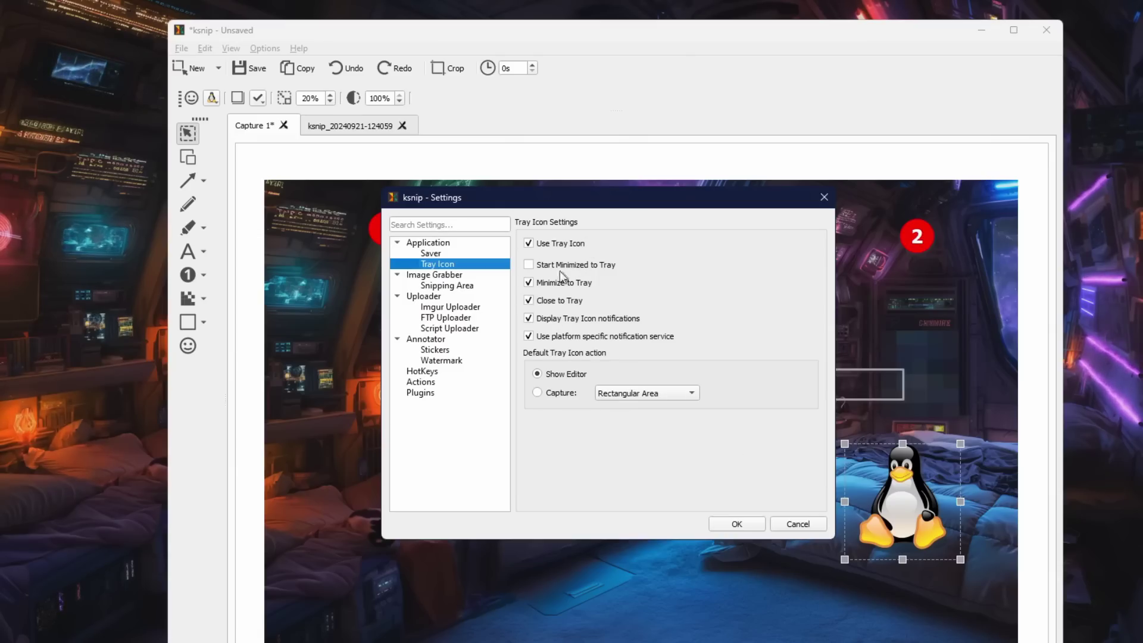
{"action": "left_click", "coordinate": [433, 276]}
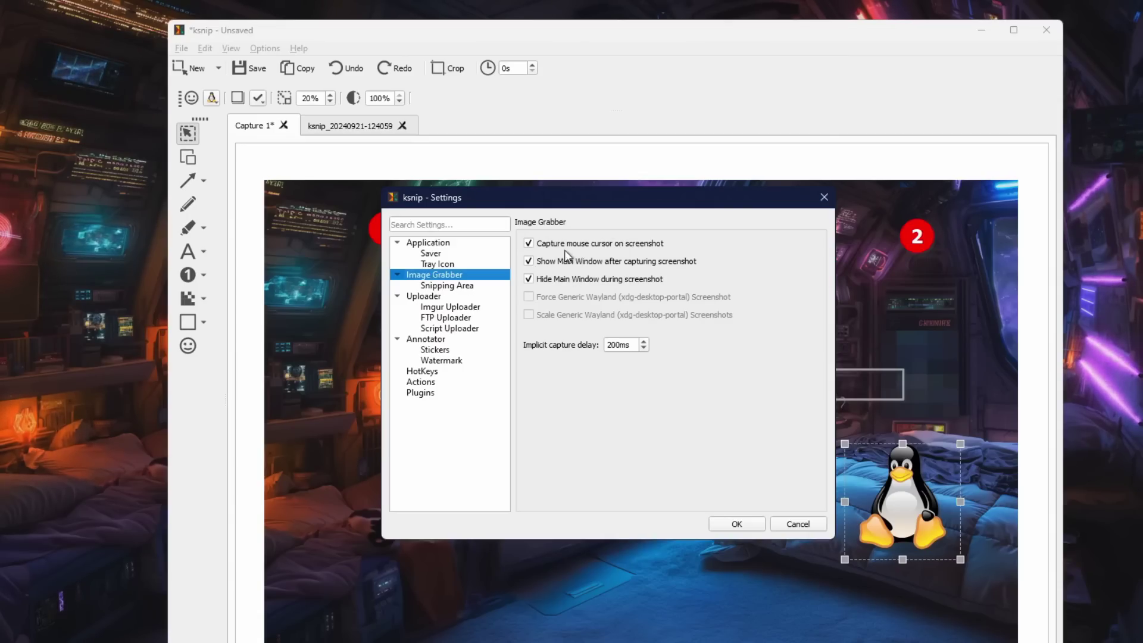
{"action": "left_click", "coordinate": [458, 287]}
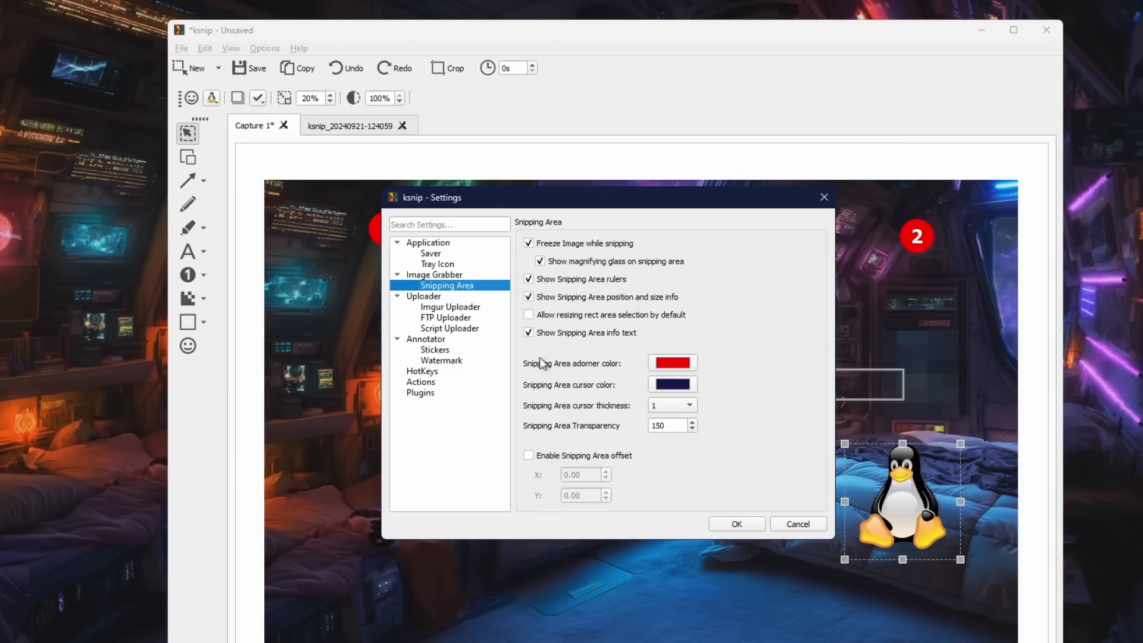
Review the general Uploader, Imgur, FTP and Script uploader settings, plus the general Annotator settings
{"action": "left_click", "coordinate": [432, 297]}
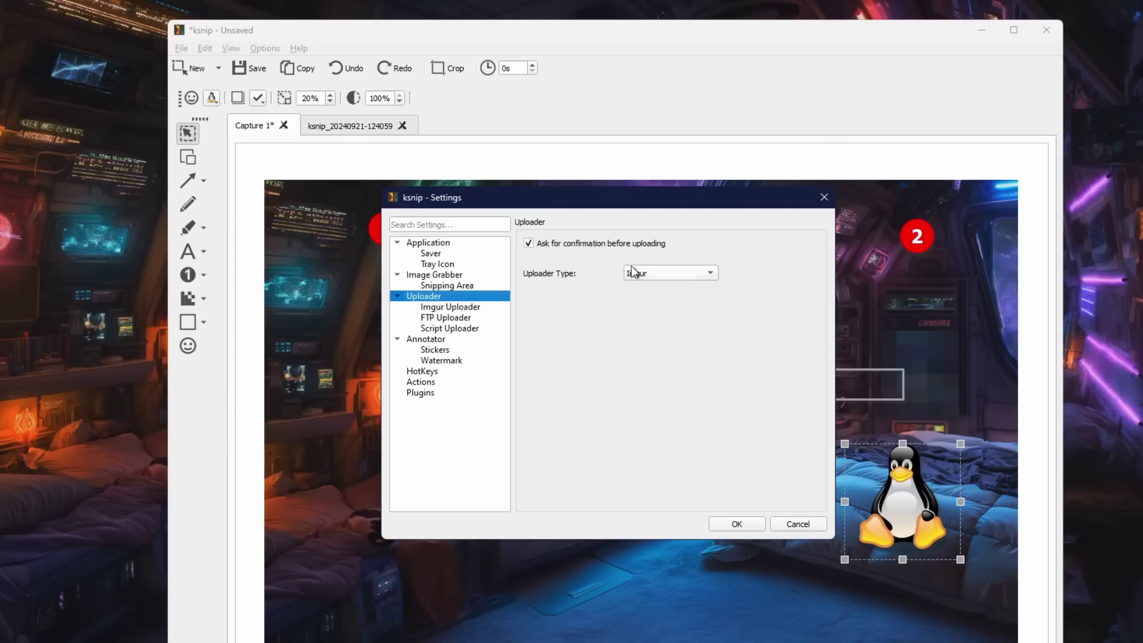
{"action": "left_click", "coordinate": [468, 331]}
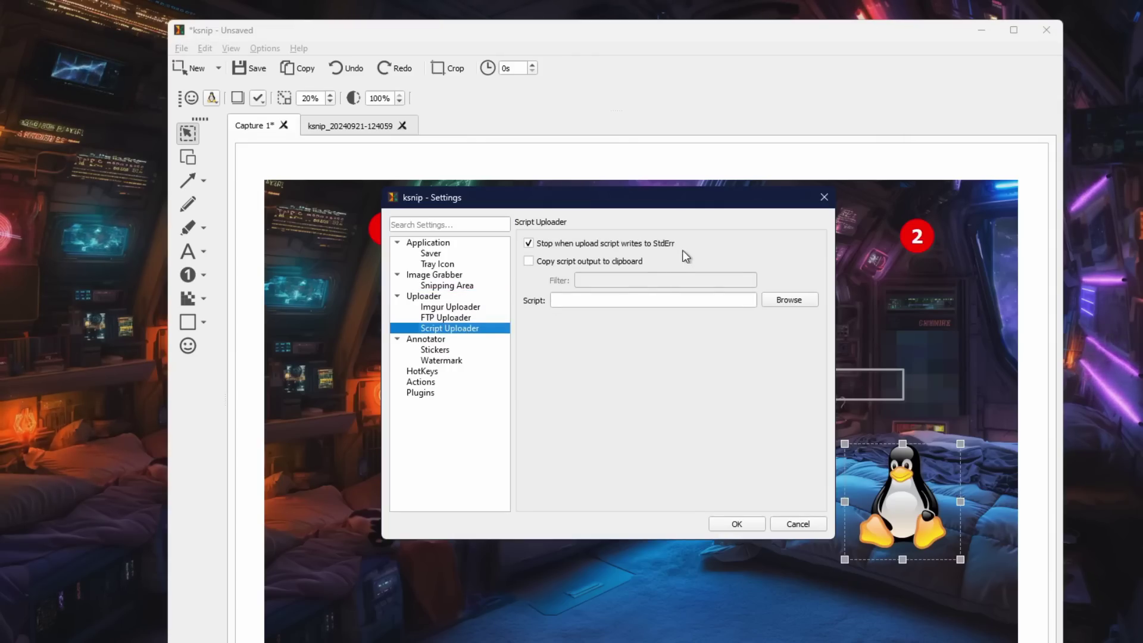
{"action": "left_click", "coordinate": [455, 318]}
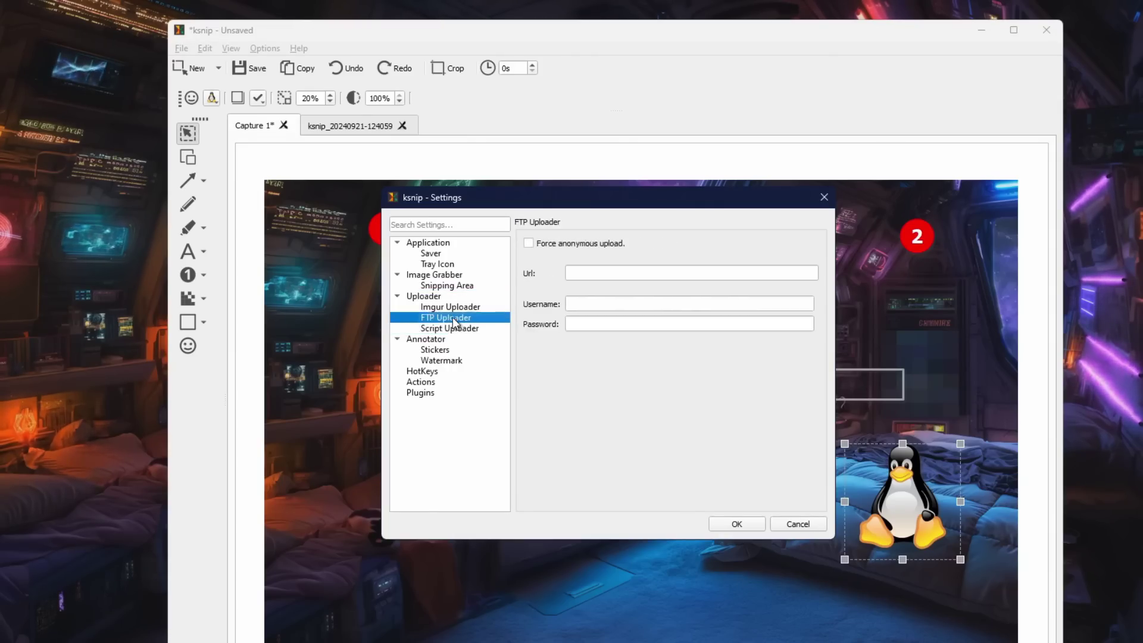
{"action": "left_click", "coordinate": [454, 309]}
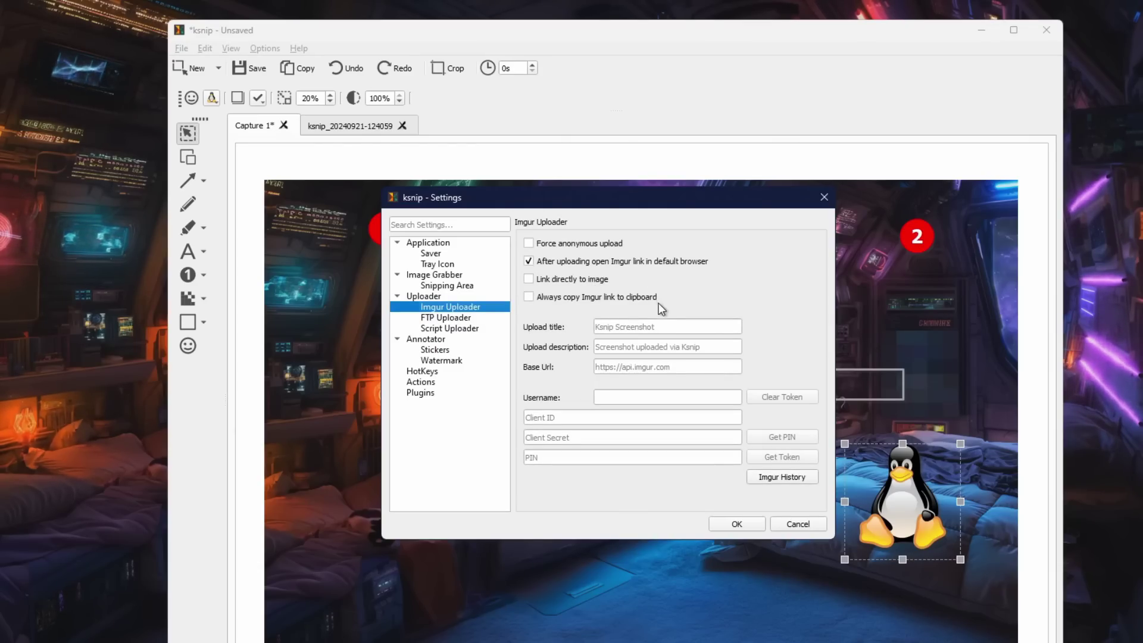
{"action": "left_click", "coordinate": [463, 318]}
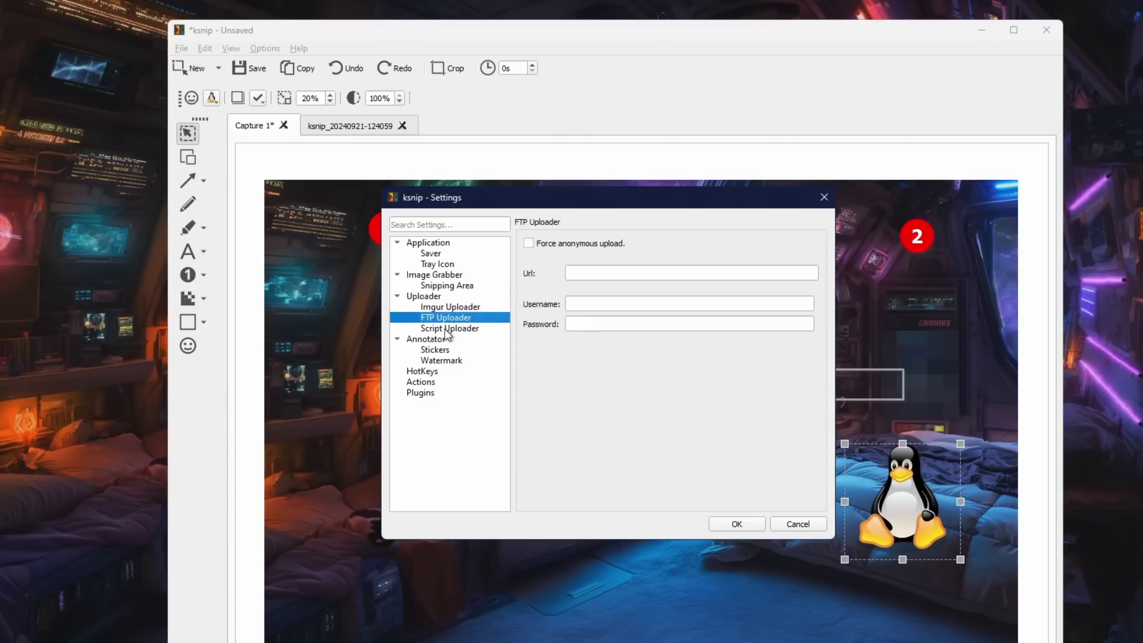
{"action": "left_click", "coordinate": [447, 330]}
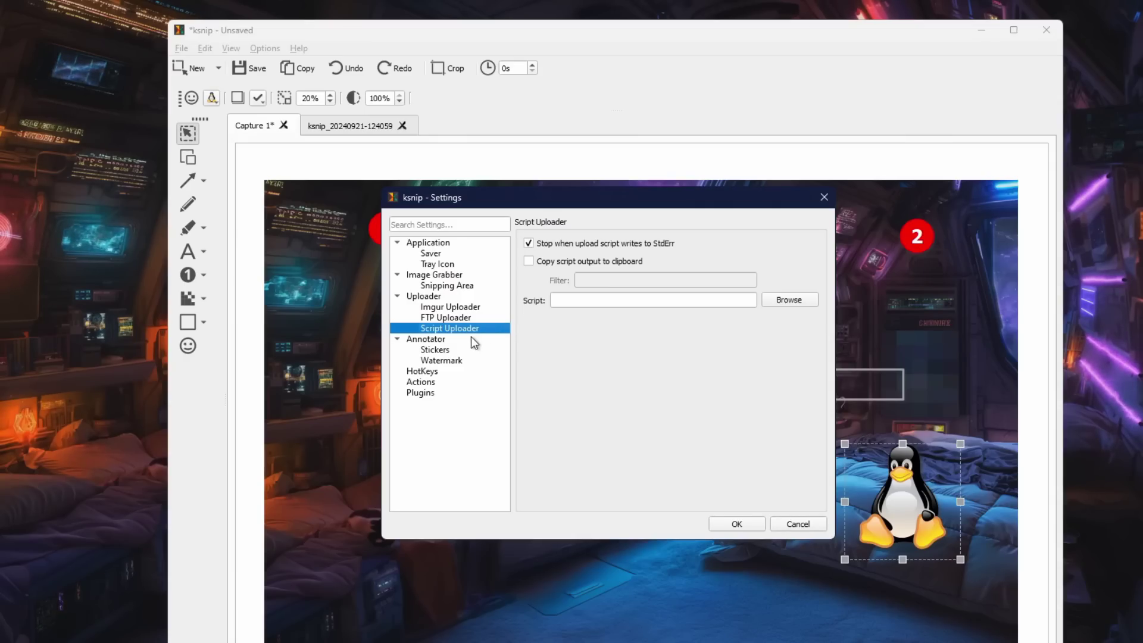
{"action": "left_click", "coordinate": [429, 340]}
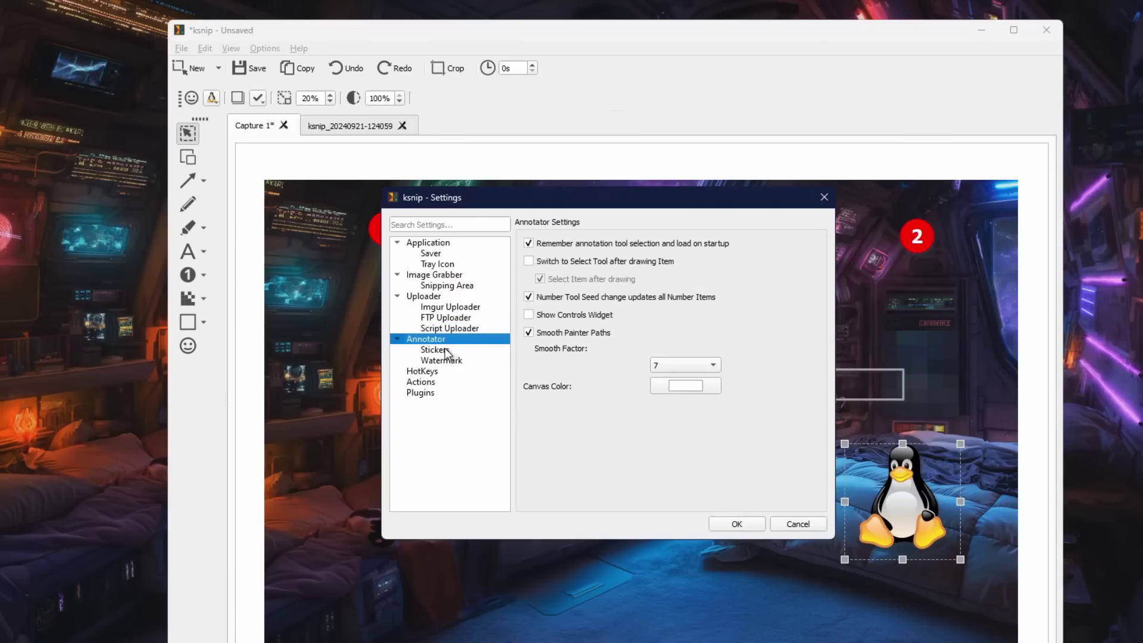
Add the danger-zone-svgrepo-com SVG file from the Downloads folder to the annotator's stickers
{"action": "left_click", "coordinate": [446, 353]}
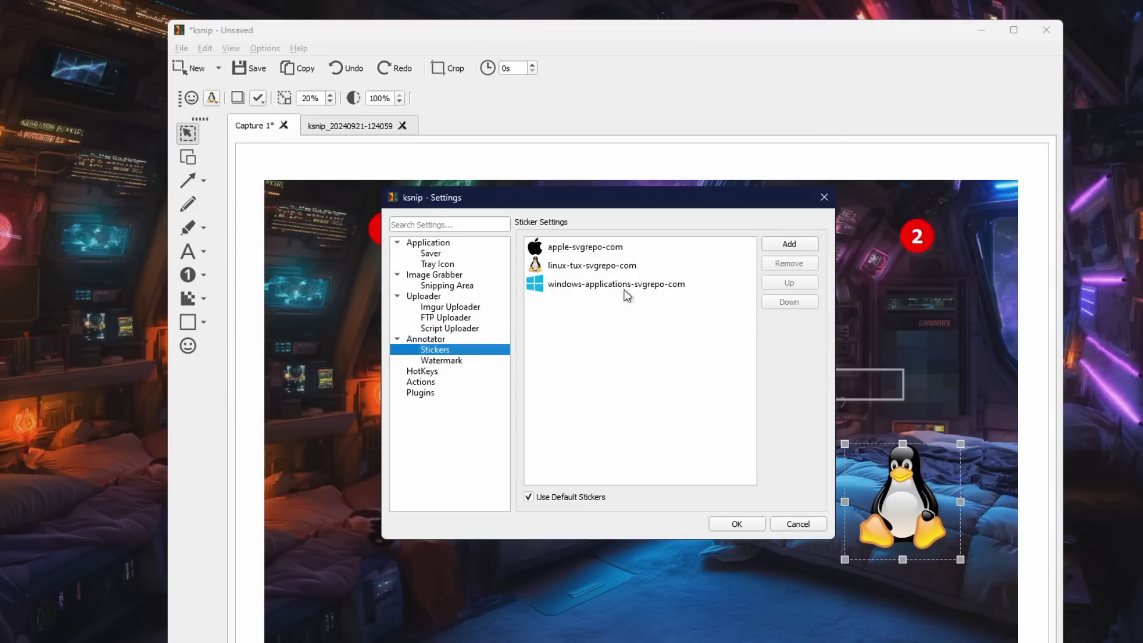
{"action": "left_click", "coordinate": [789, 245]}
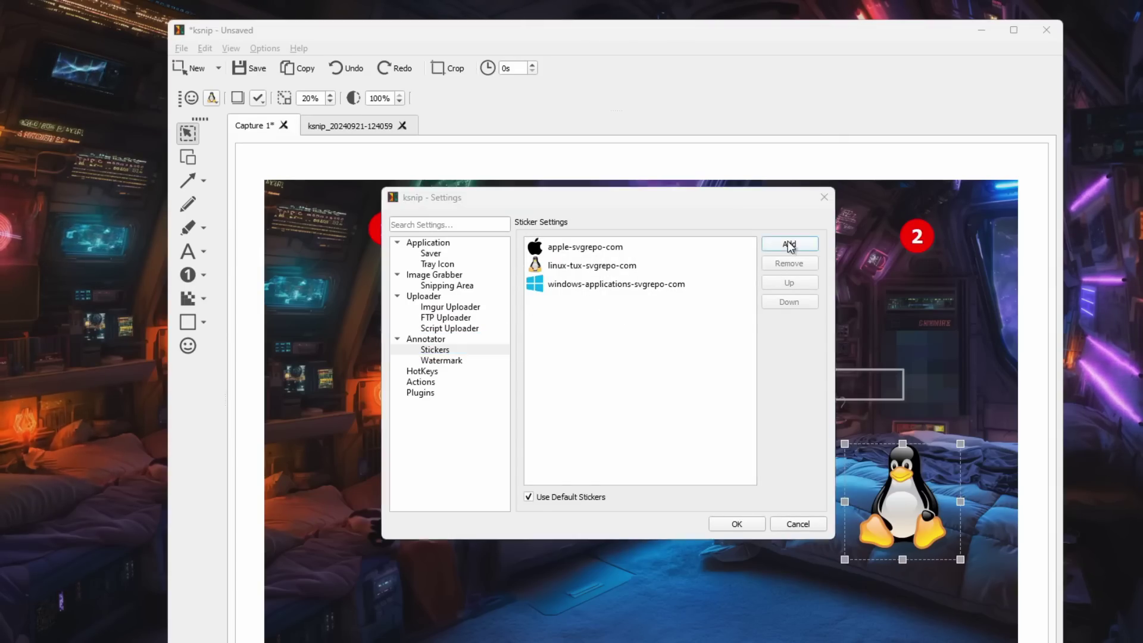
{"action": "left_click", "coordinate": [466, 397]}
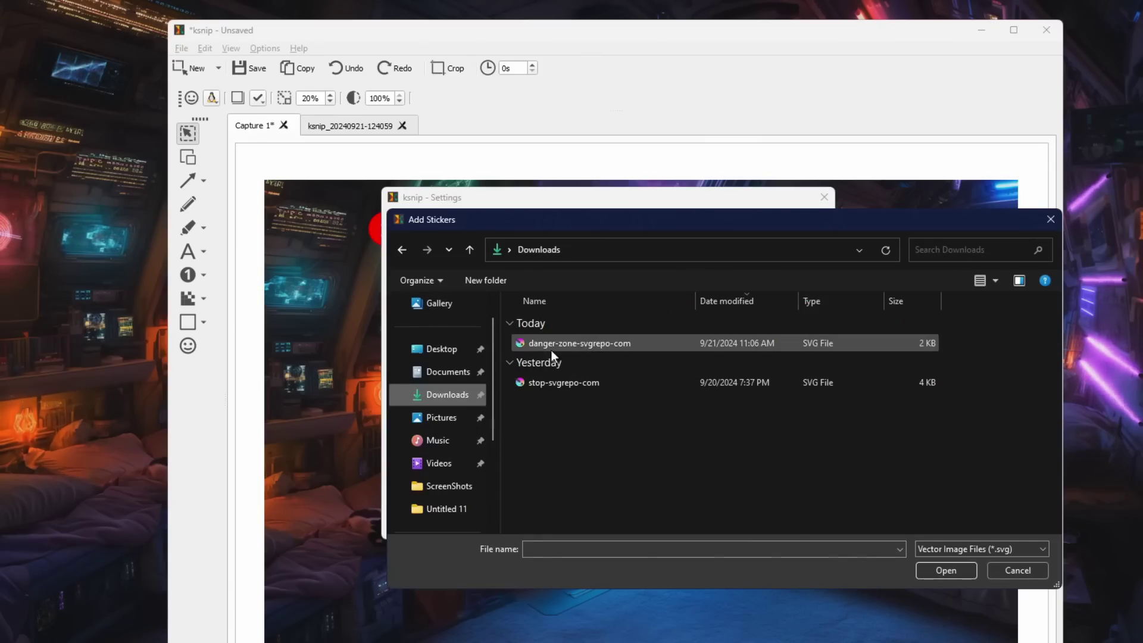
{"action": "double_click", "coordinate": [570, 344]}
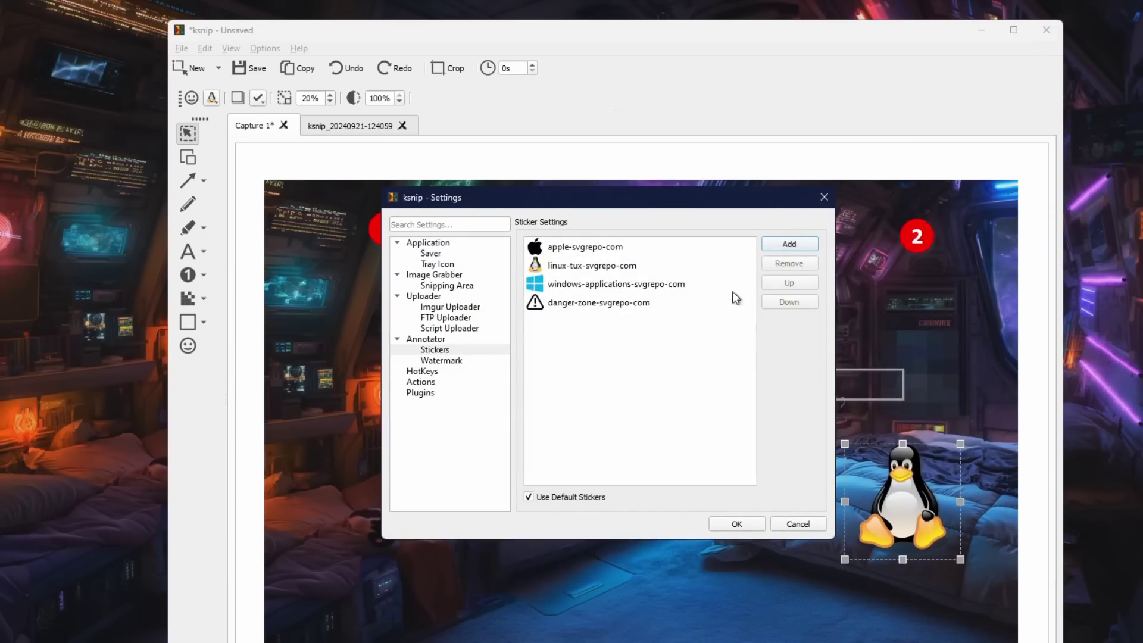
Add the stop-svgrepo-com SVG file from the Downloads folder as another sticker
{"action": "left_click", "coordinate": [789, 246]}
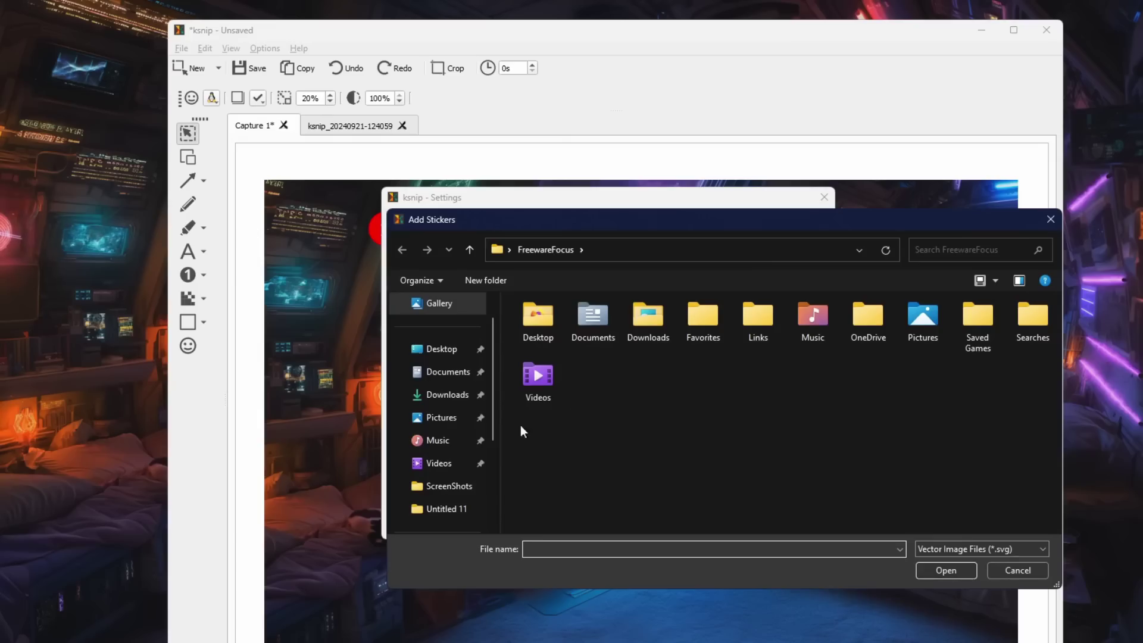
{"action": "left_click", "coordinate": [460, 394]}
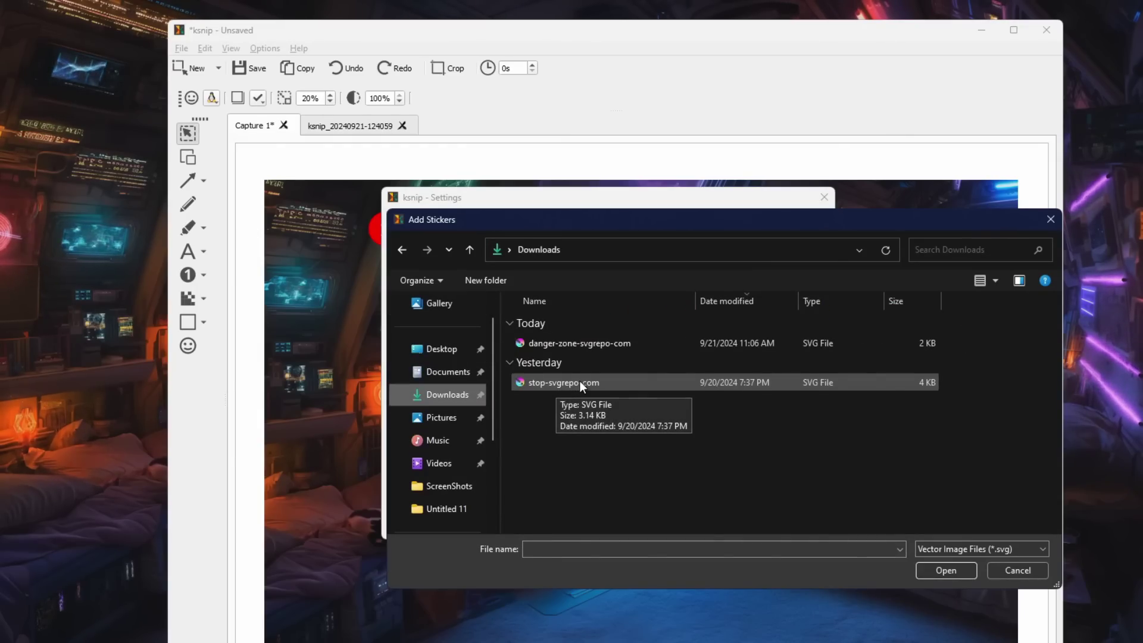
{"action": "double_click", "coordinate": [810, 383]}
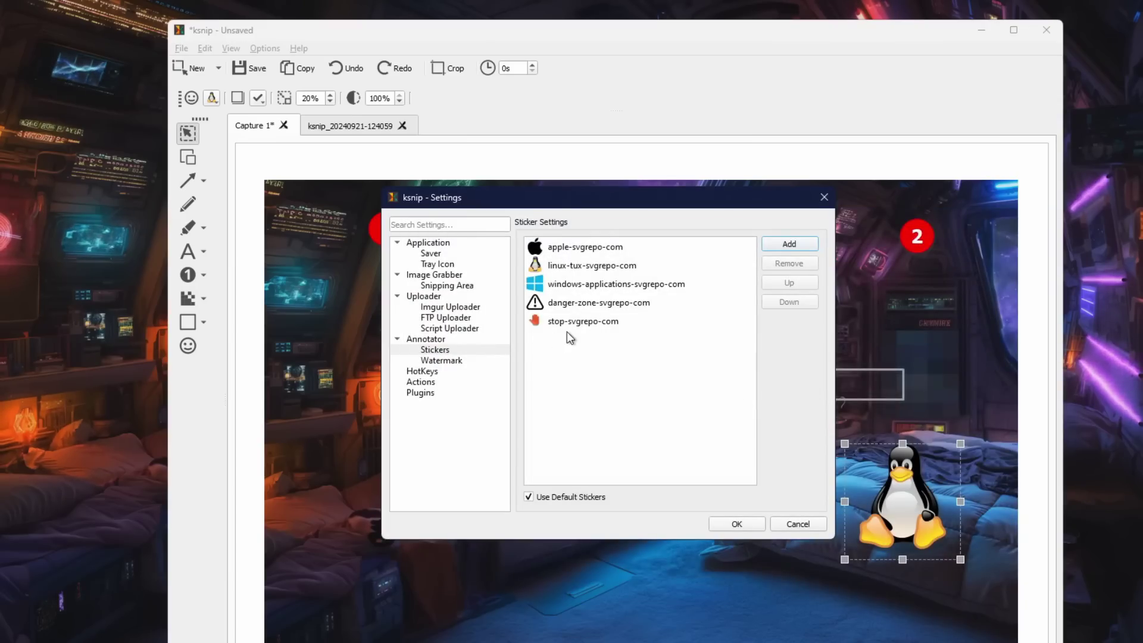
Review the Watermark, HotKeys, Actions and Plugins settings, adding a trial action to inspect its options and removing it again
{"action": "left_click", "coordinate": [447, 360]}
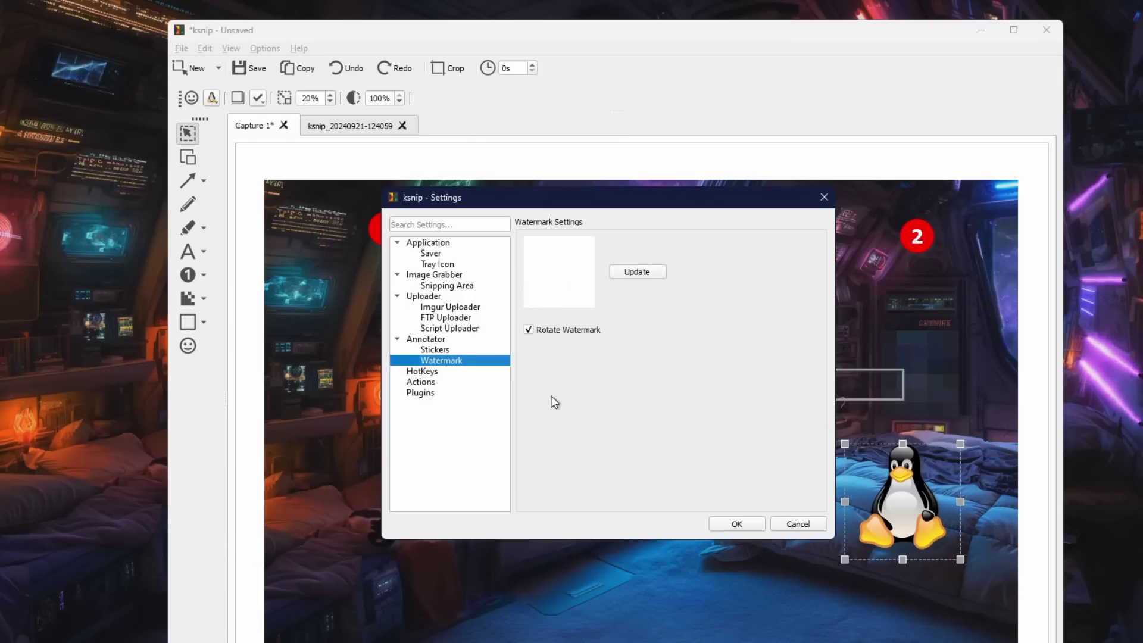
{"action": "left_click", "coordinate": [434, 372]}
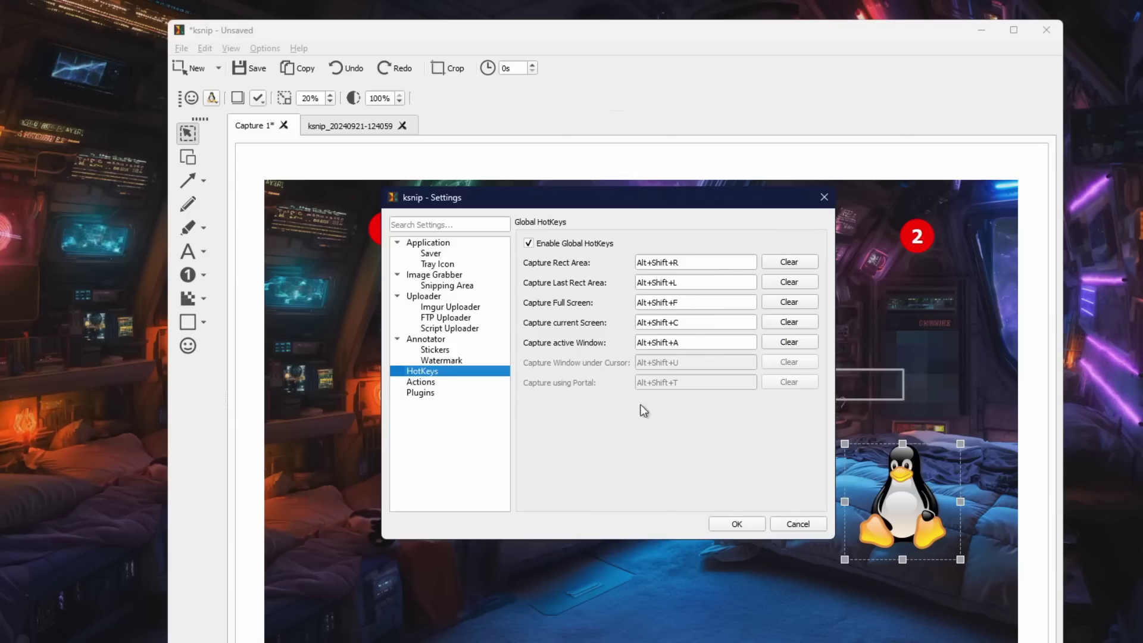
{"action": "left_click", "coordinate": [431, 382]}
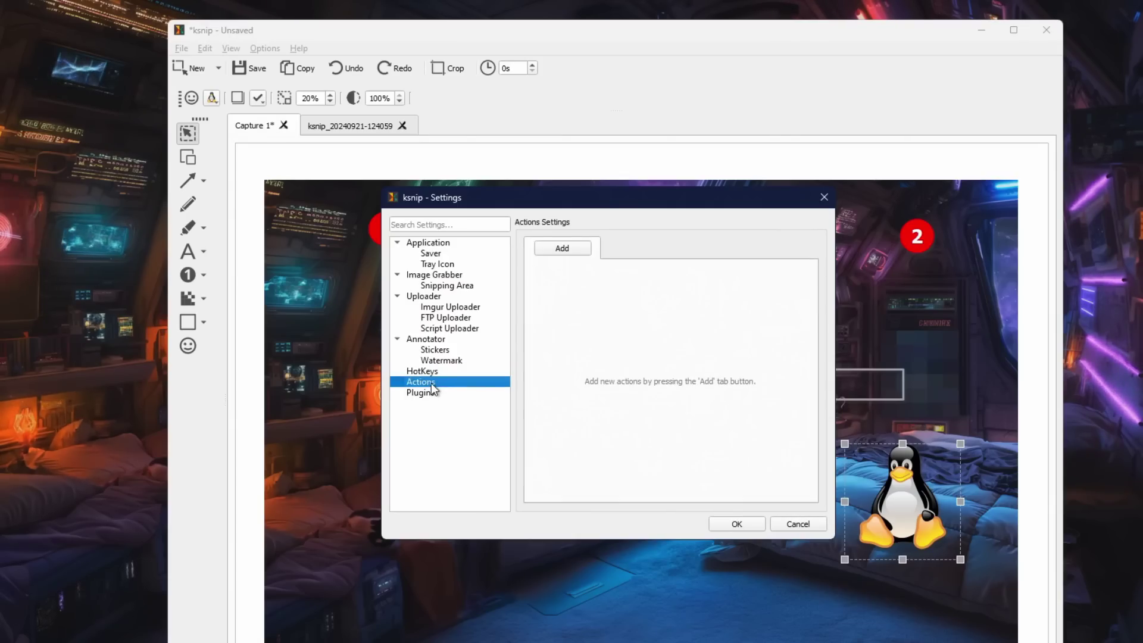
{"action": "left_click", "coordinate": [575, 251]}
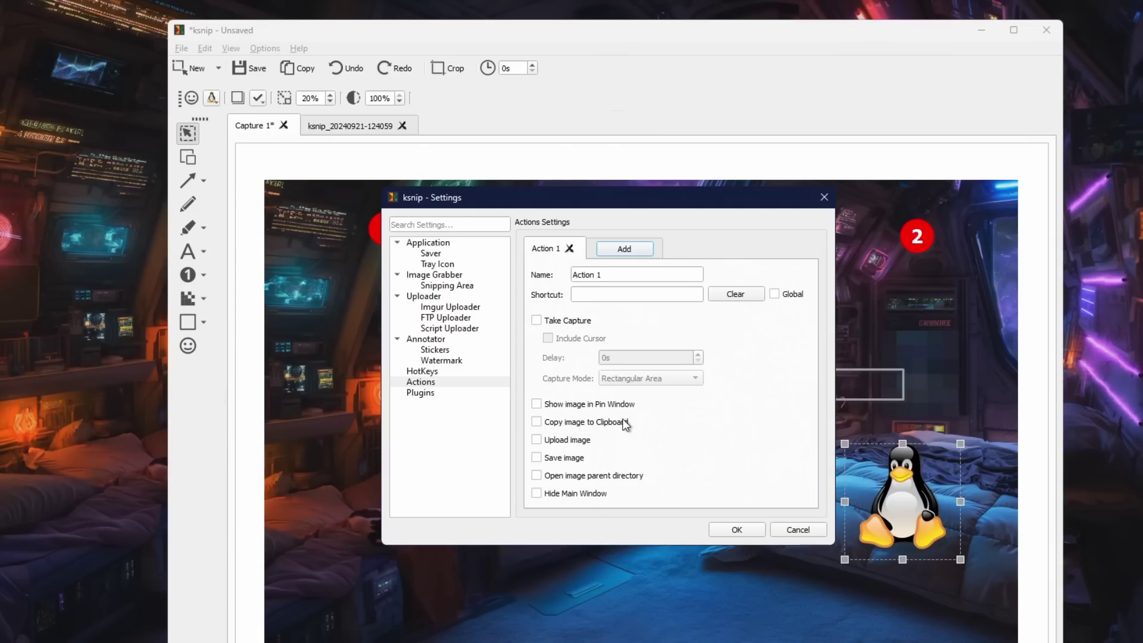
{"action": "left_click", "coordinate": [570, 249]}
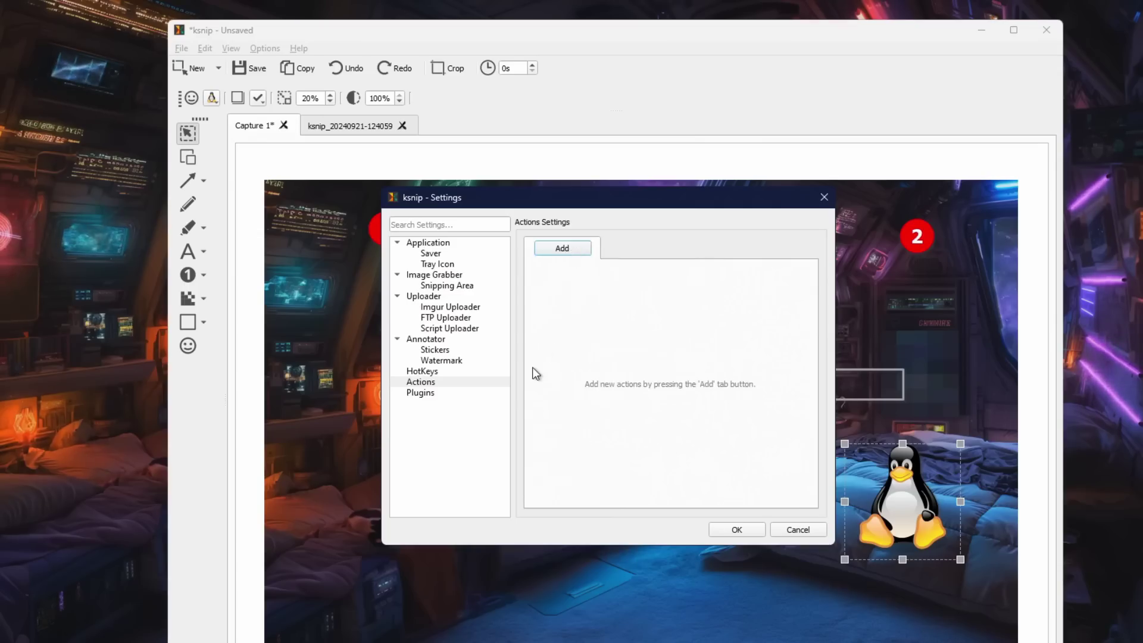
{"action": "left_click", "coordinate": [423, 391]}
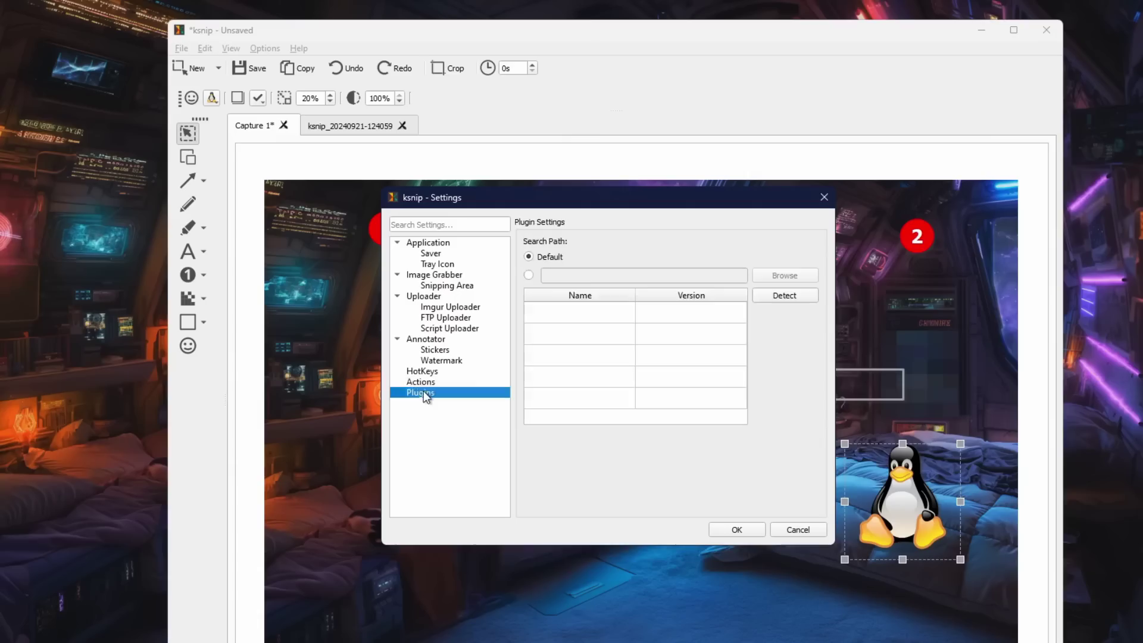
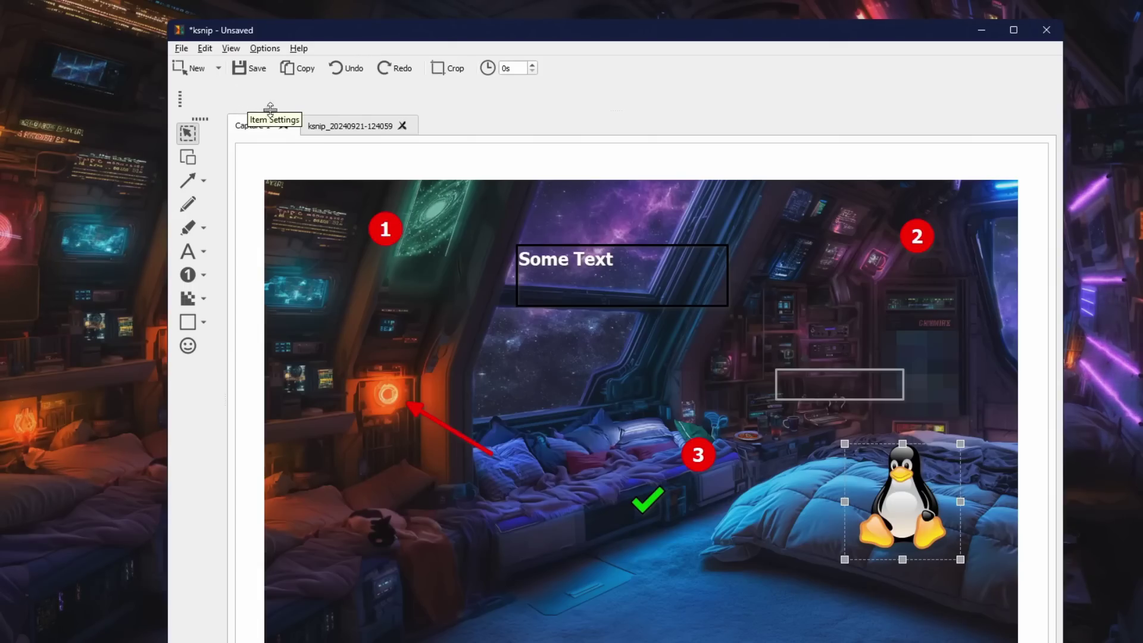
{"action": "left_click", "coordinate": [336, 126]}
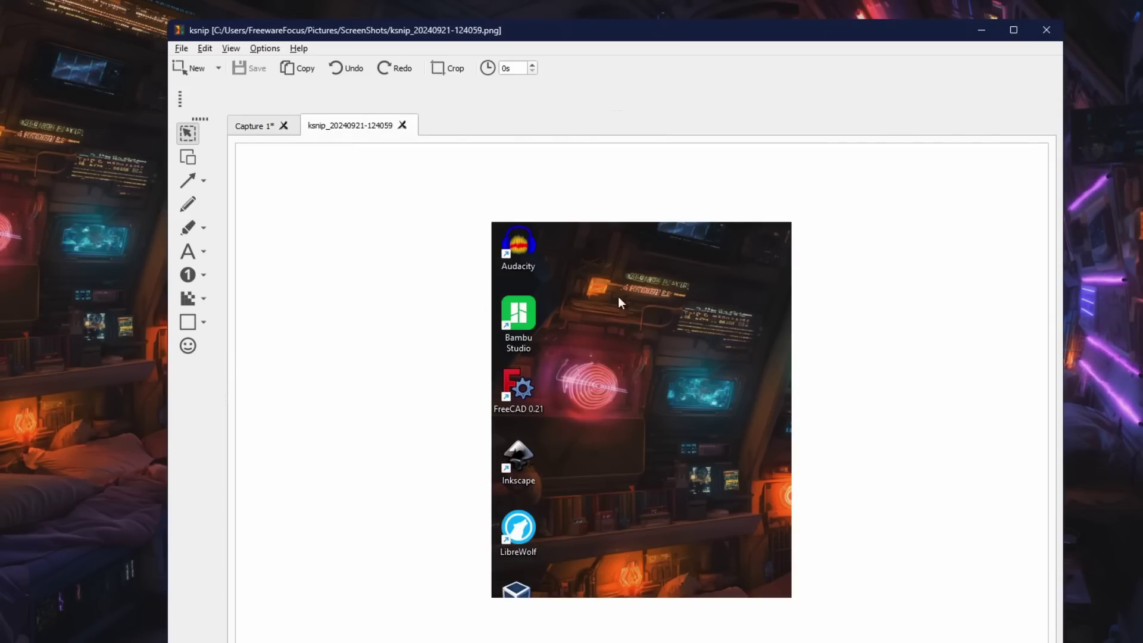
{"action": "left_click", "coordinate": [402, 125]}
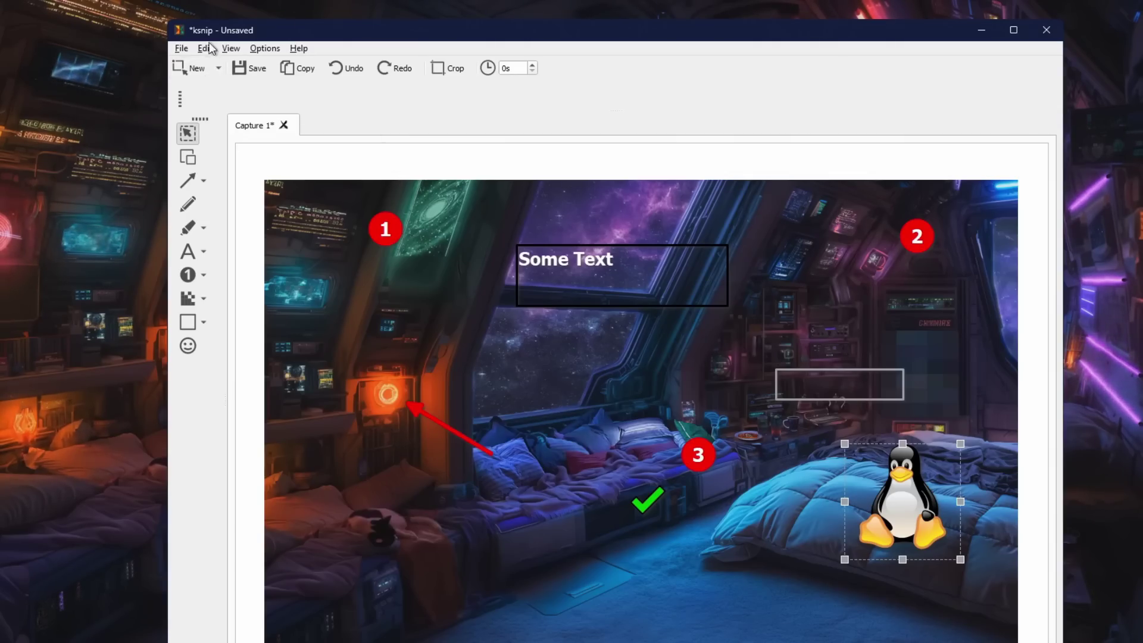
{"action": "left_click", "coordinate": [184, 50]}
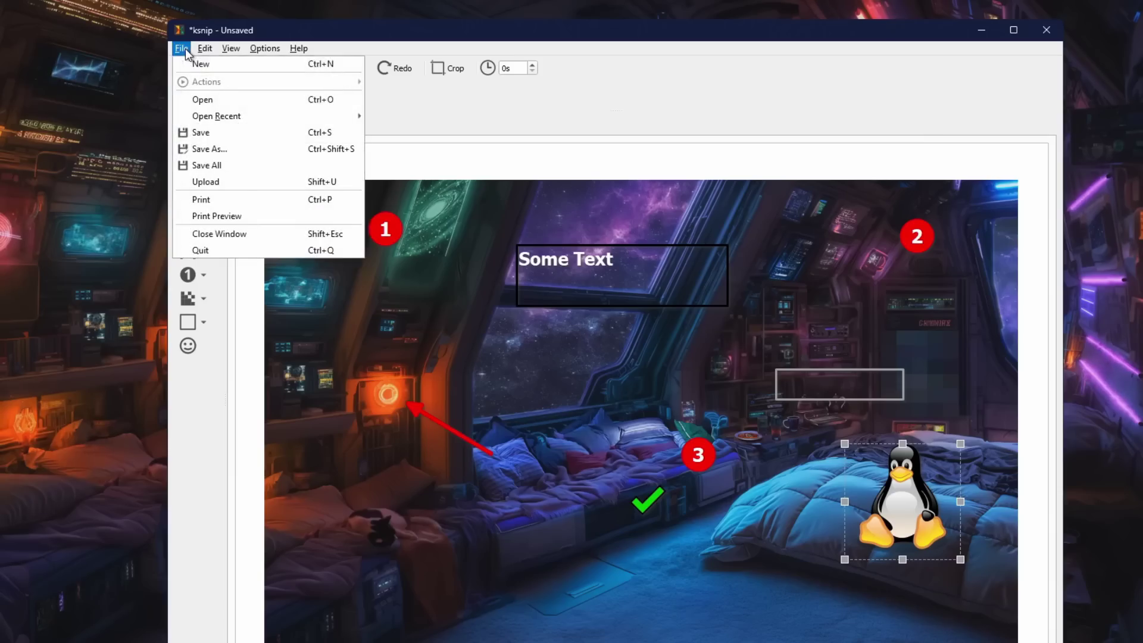
{"action": "left_click", "coordinate": [224, 101]}
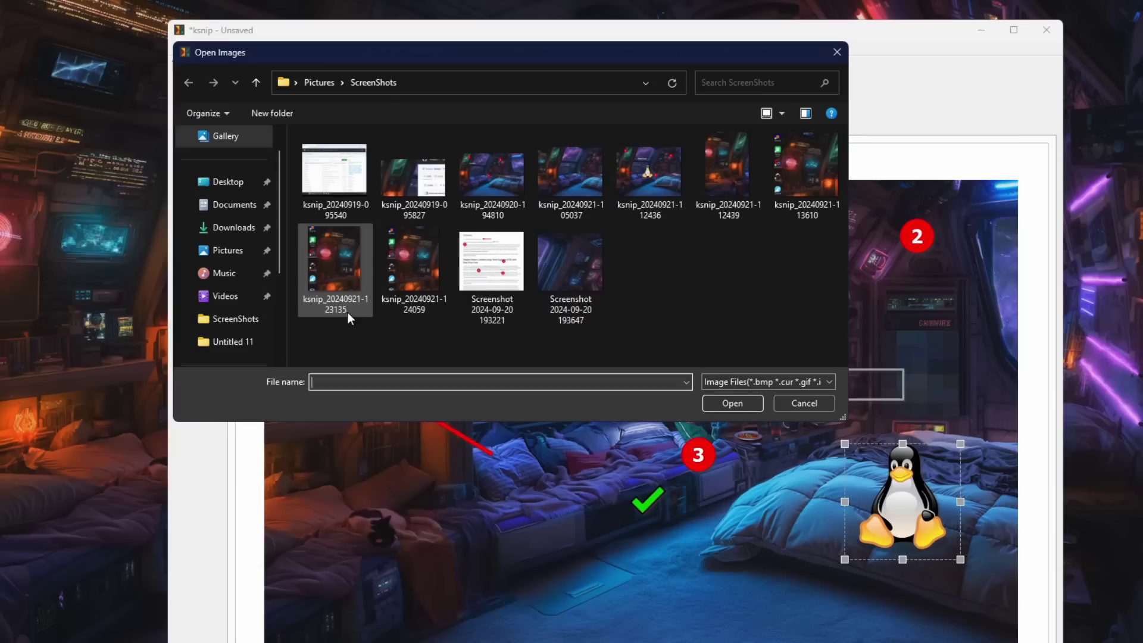
{"action": "left_click", "coordinate": [319, 82]}
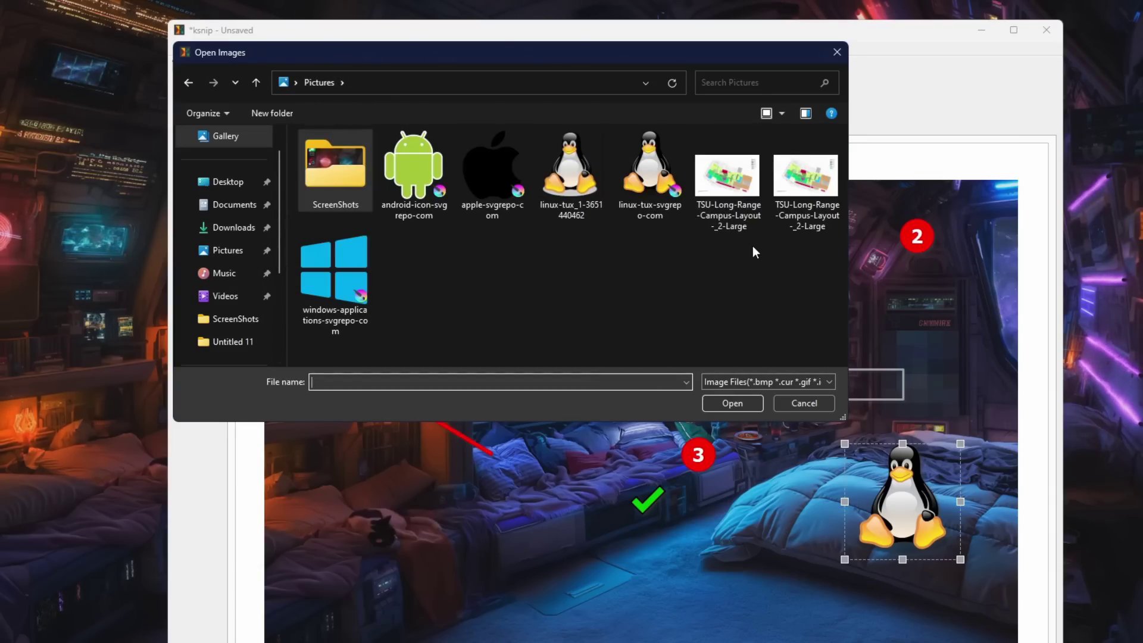
{"action": "double_click", "coordinate": [742, 185]}
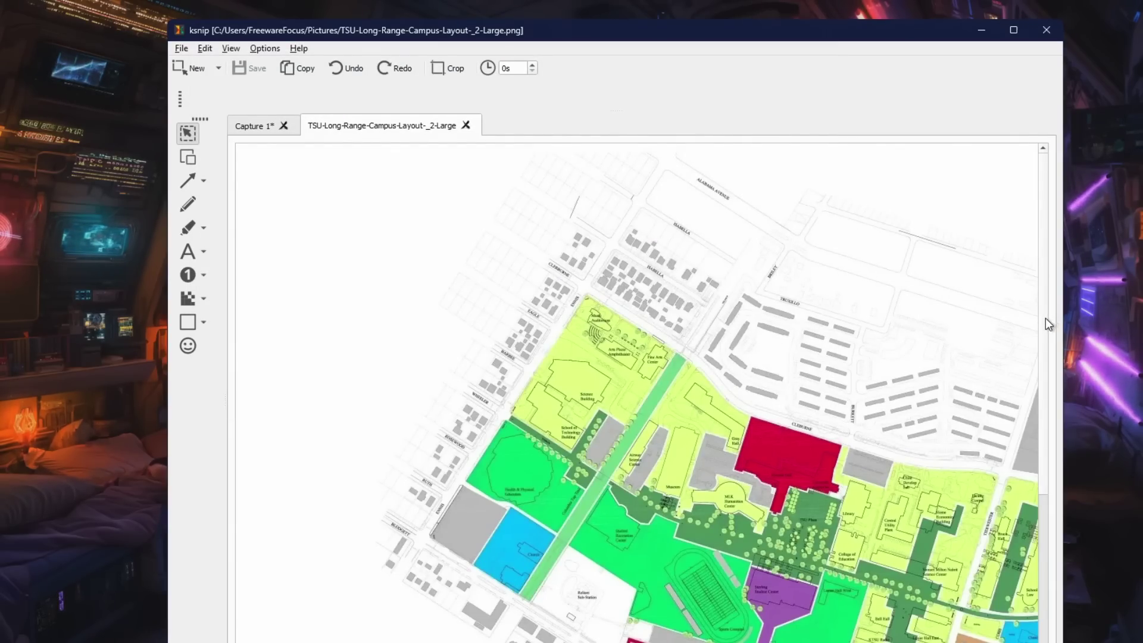
Place red number markers 1, 2 and 3 on different areas of the campus map
{"action": "left_click_drag", "start_coordinate": [1045, 318], "coordinate": [1052, 438]}
{"action": "right_click", "coordinate": [1052, 438]}
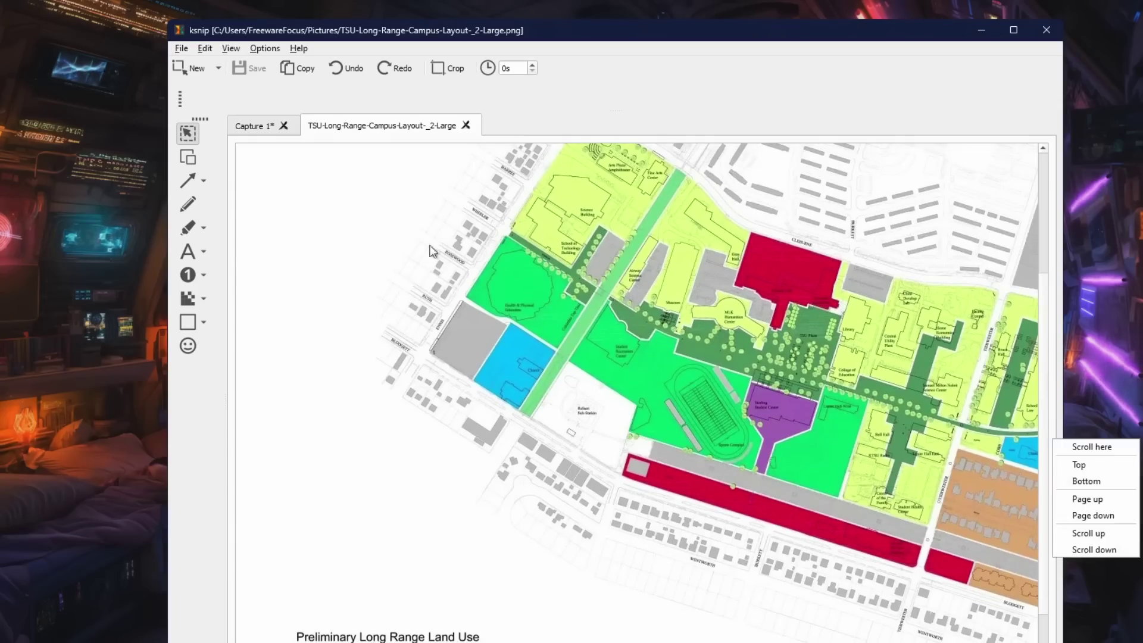
{"action": "left_click", "coordinate": [197, 277]}
{"action": "left_click", "coordinate": [556, 245]}
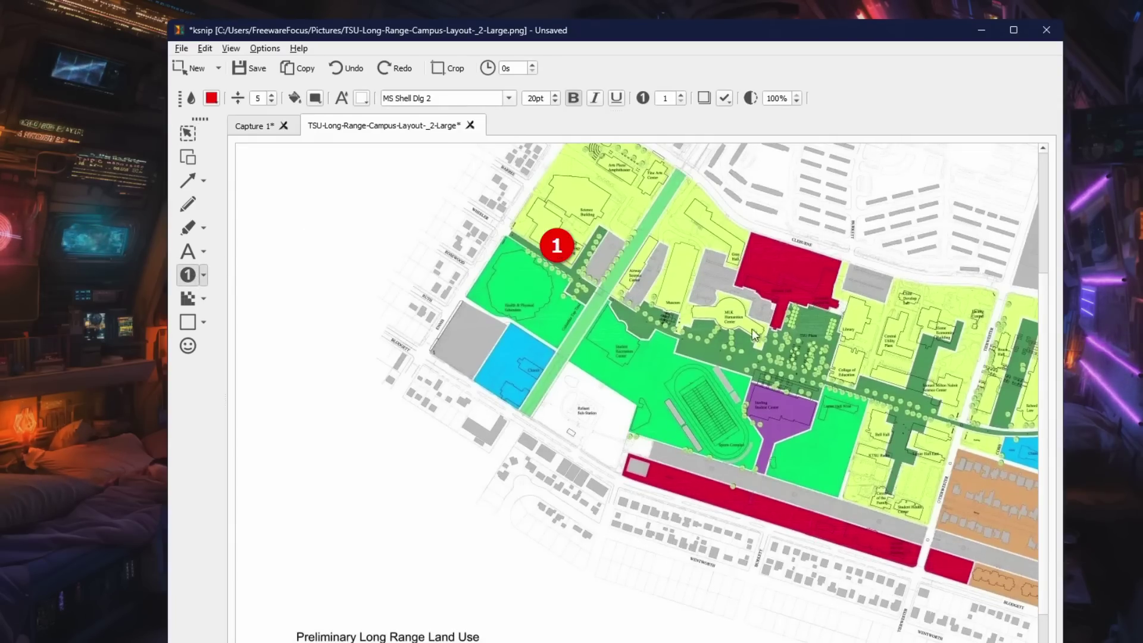
{"action": "left_click", "coordinate": [719, 242]}
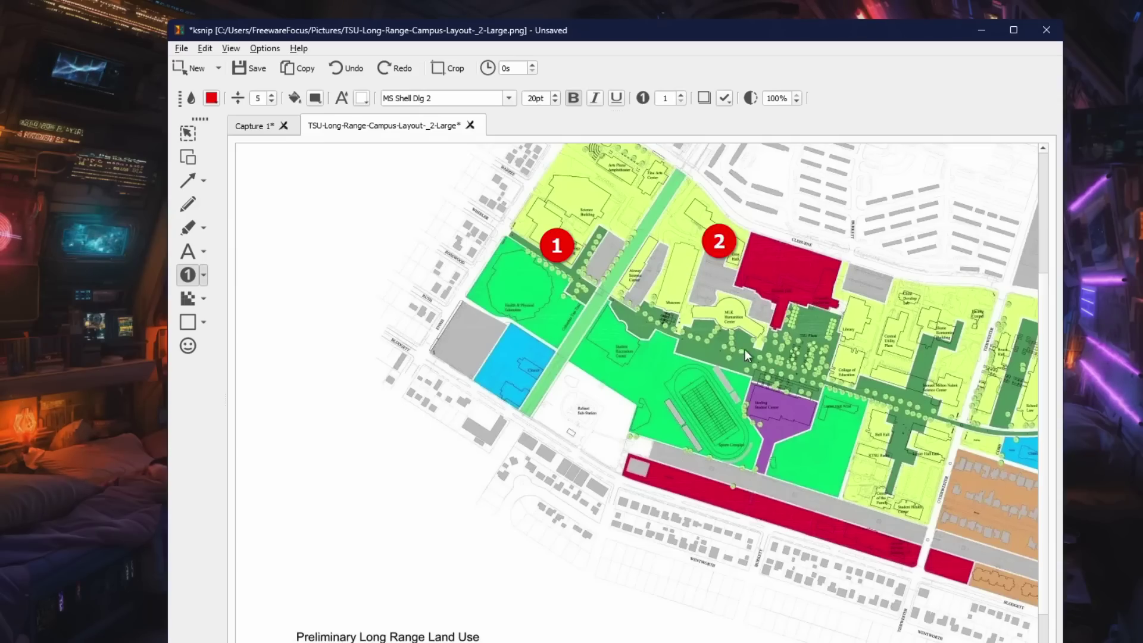
{"action": "left_click", "coordinate": [744, 341]}
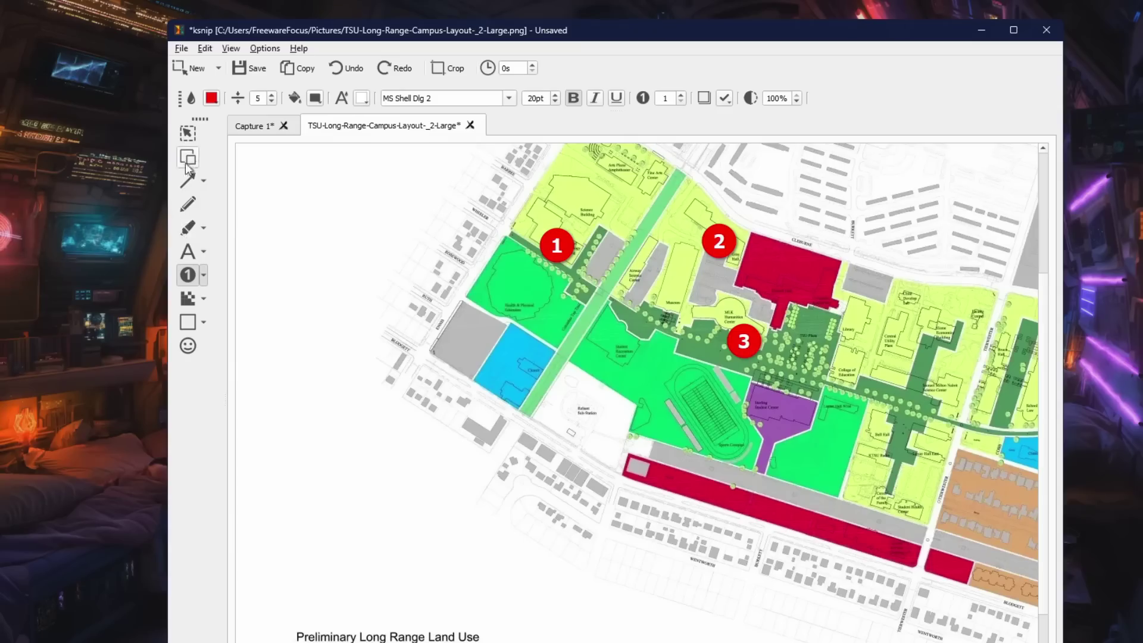
Draw a red horizontal arrow from number marker 1 pointing towards number marker 2
{"action": "left_click", "coordinate": [190, 181]}
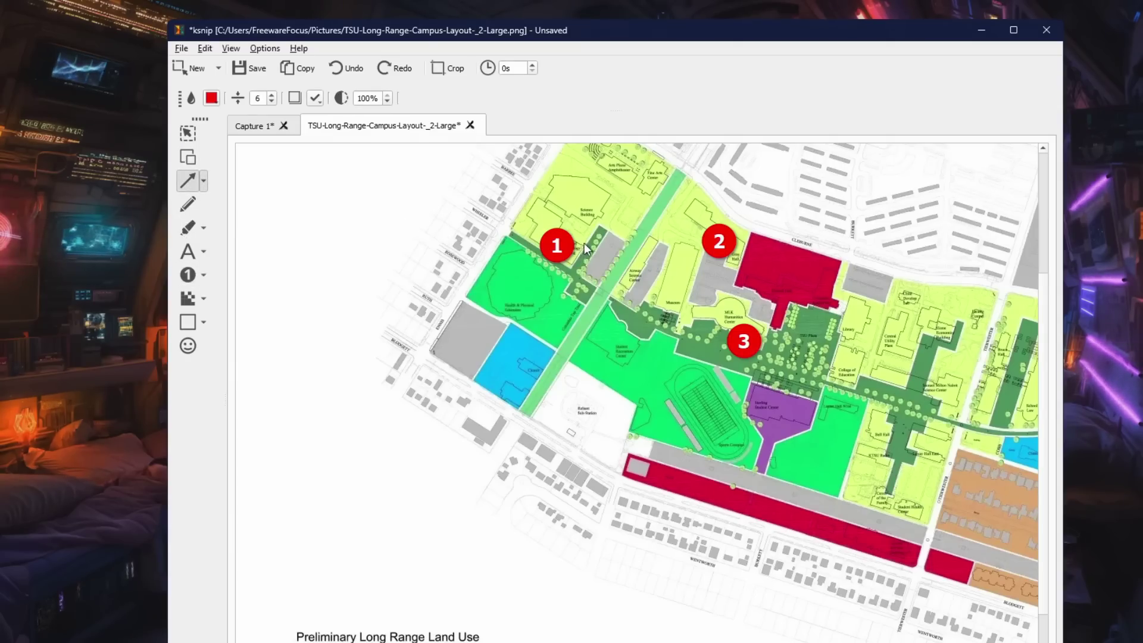
{"action": "left_click_drag", "start_coordinate": [582, 242], "coordinate": [650, 241]}
{"action": "right_click", "coordinate": [679, 243]}
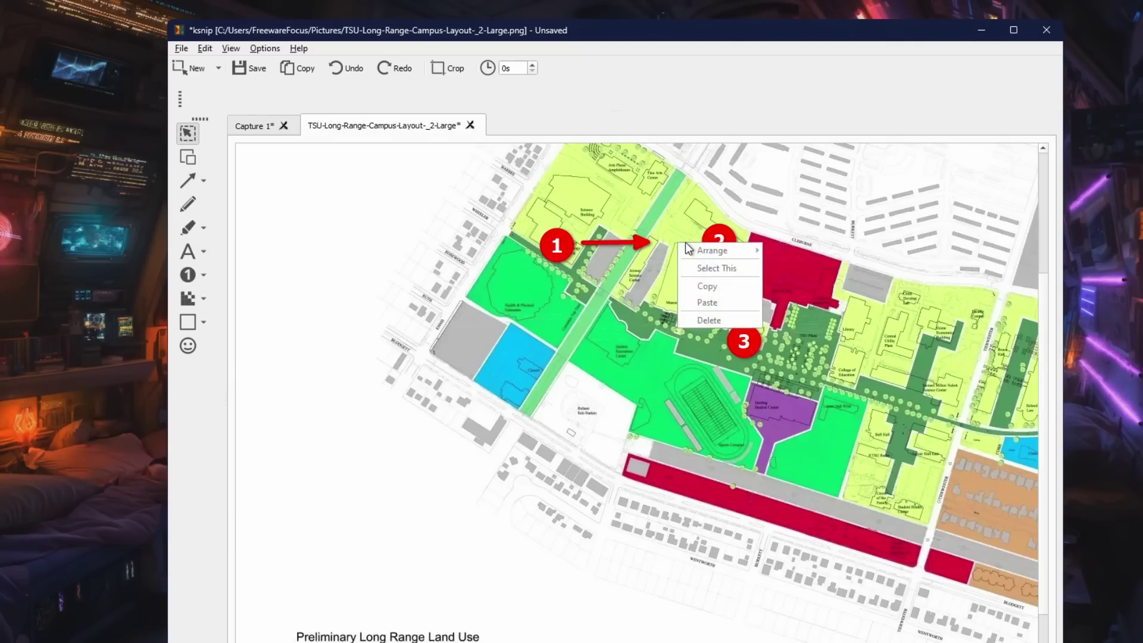
{"action": "left_click", "coordinate": [573, 99]}
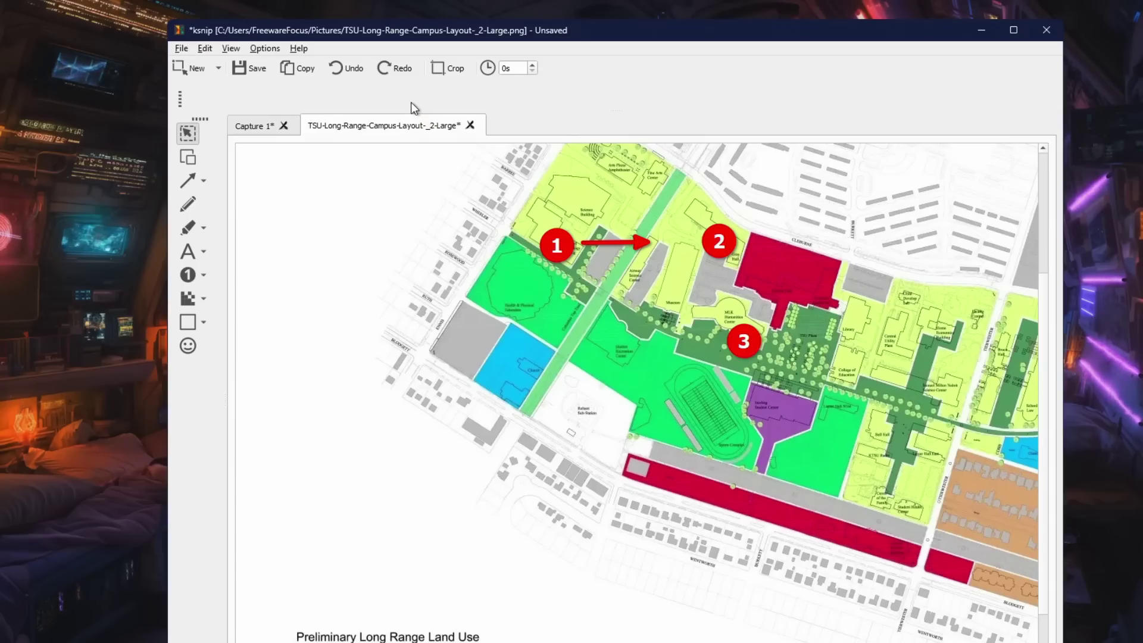
Check the available sticker choices, including the added danger and stop stickers
{"action": "left_click", "coordinate": [189, 347]}
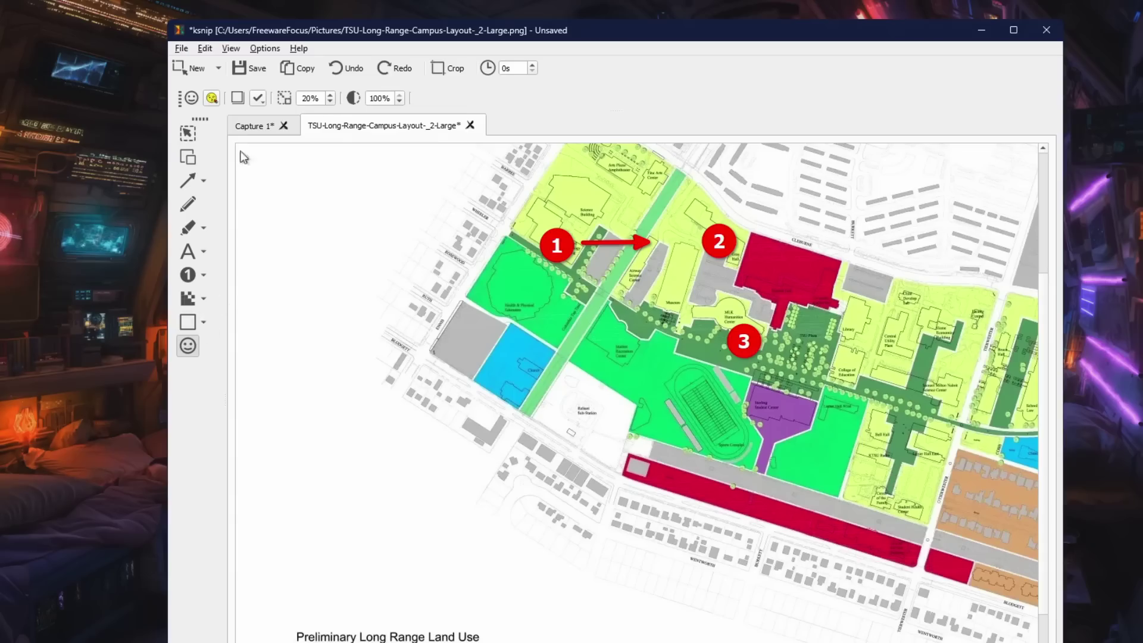
{"action": "left_click", "coordinate": [212, 99]}
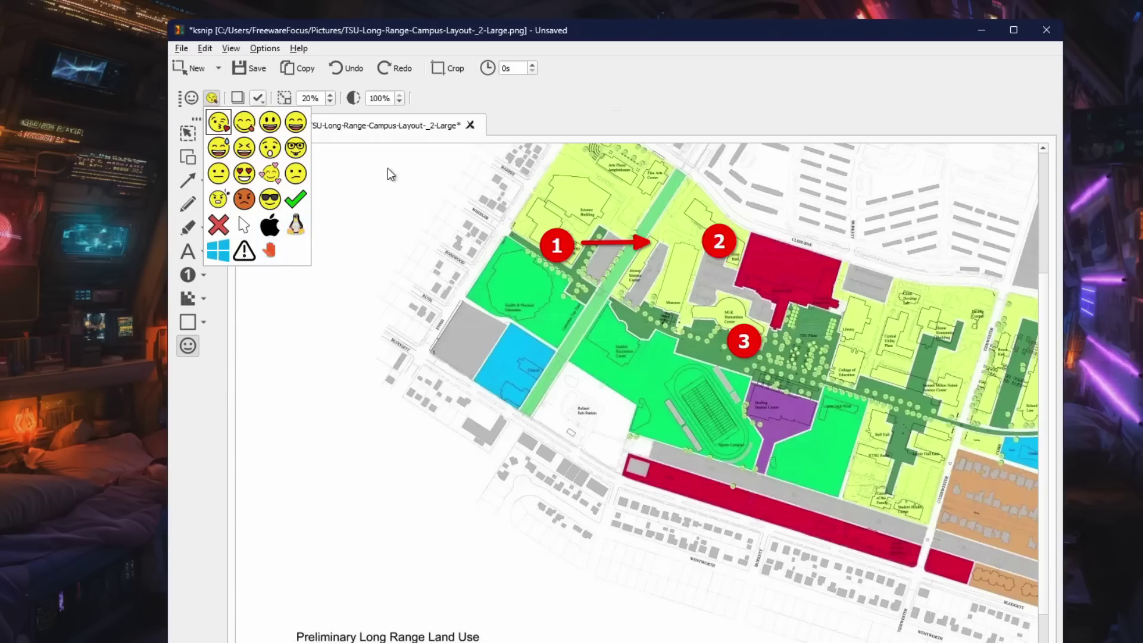
{"action": "left_click", "coordinate": [484, 101]}
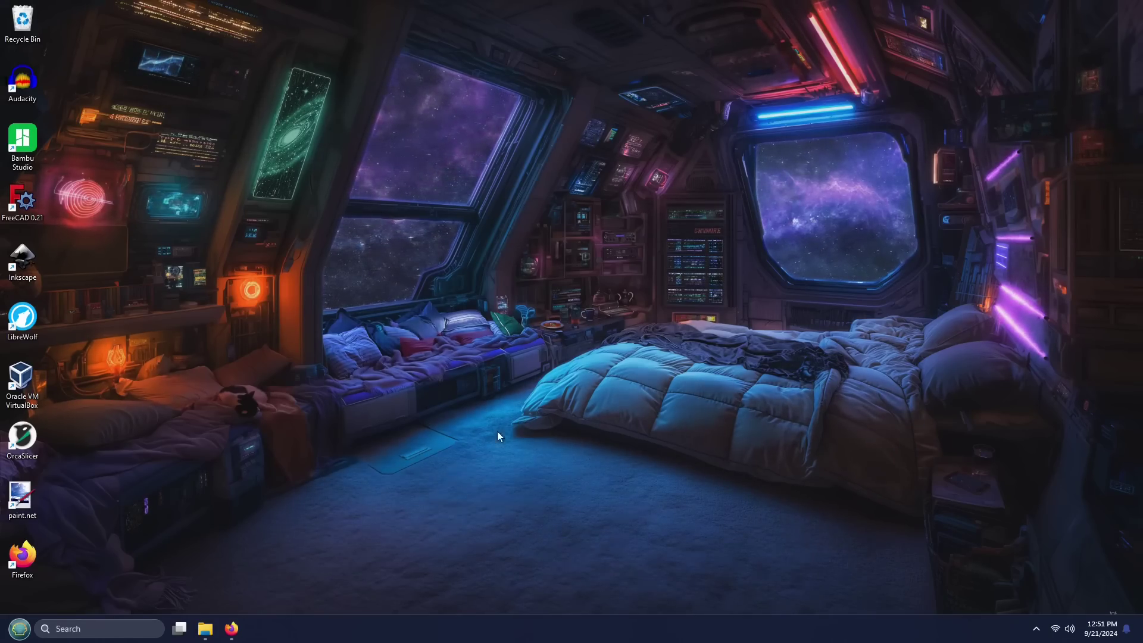
Switch to Firefox and look through the vector collections on the SVG Repo home page
{"action": "left_click", "coordinate": [230, 629]}
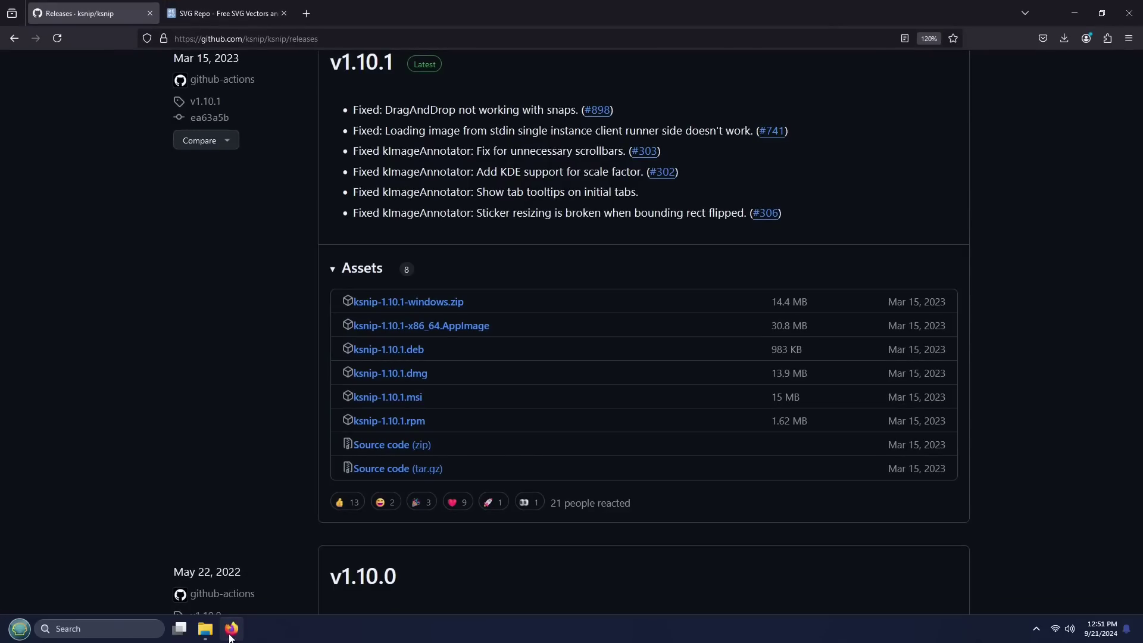
{"action": "left_click", "coordinate": [225, 15]}
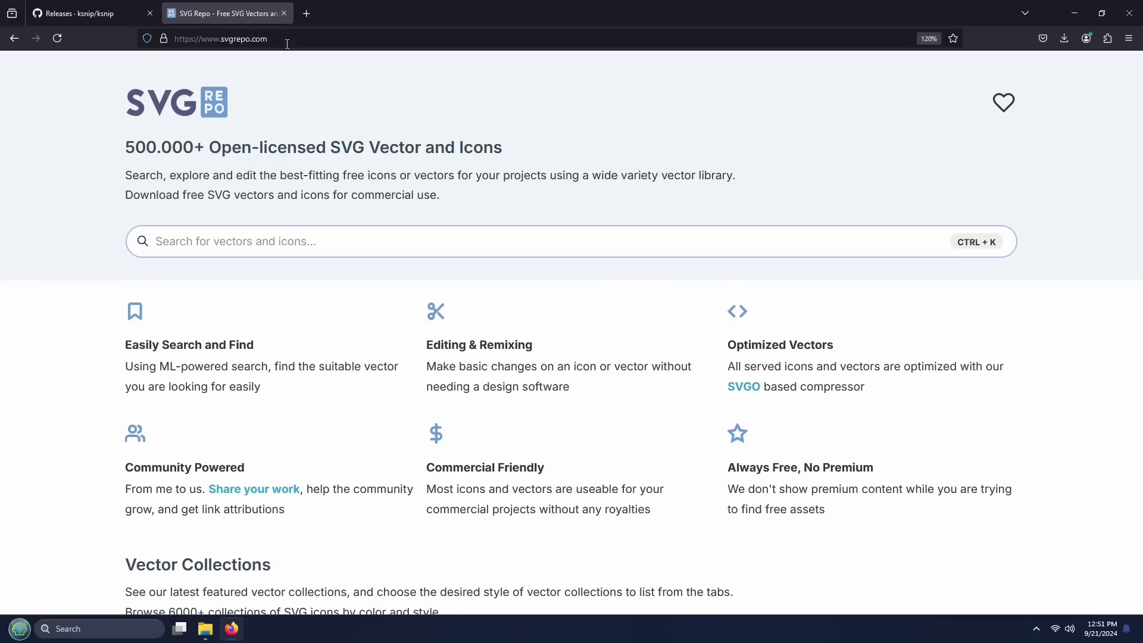
{"action": "scroll", "coordinate": [319, 154], "scroll_direction": "down", "scroll_amount": 5}
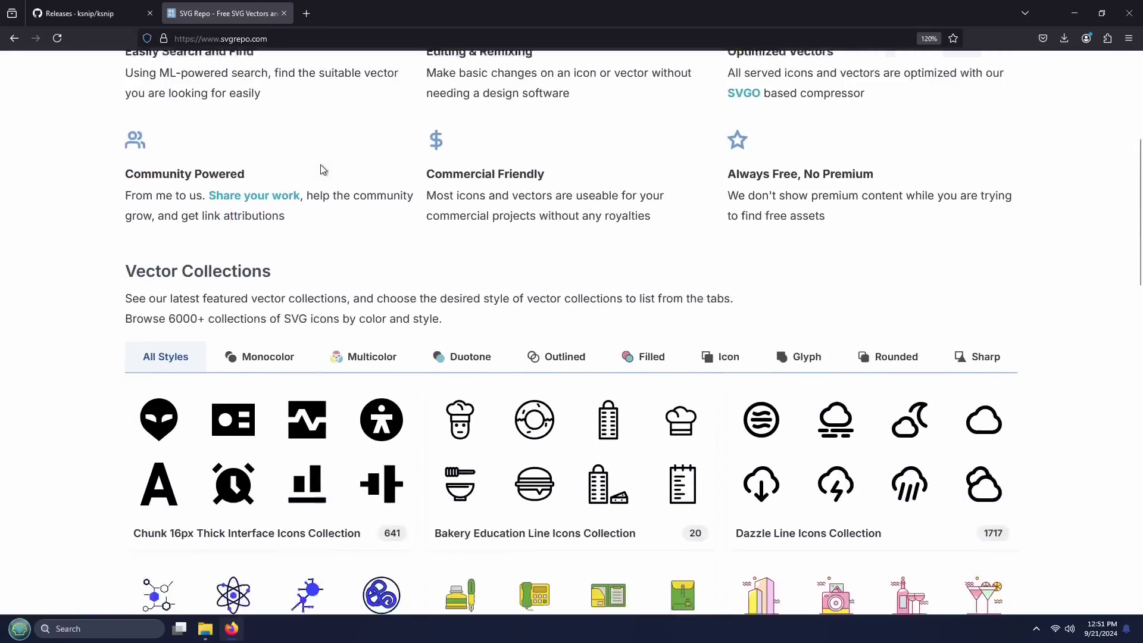
{"action": "scroll", "coordinate": [863, 357], "scroll_direction": "down", "scroll_amount": 1}
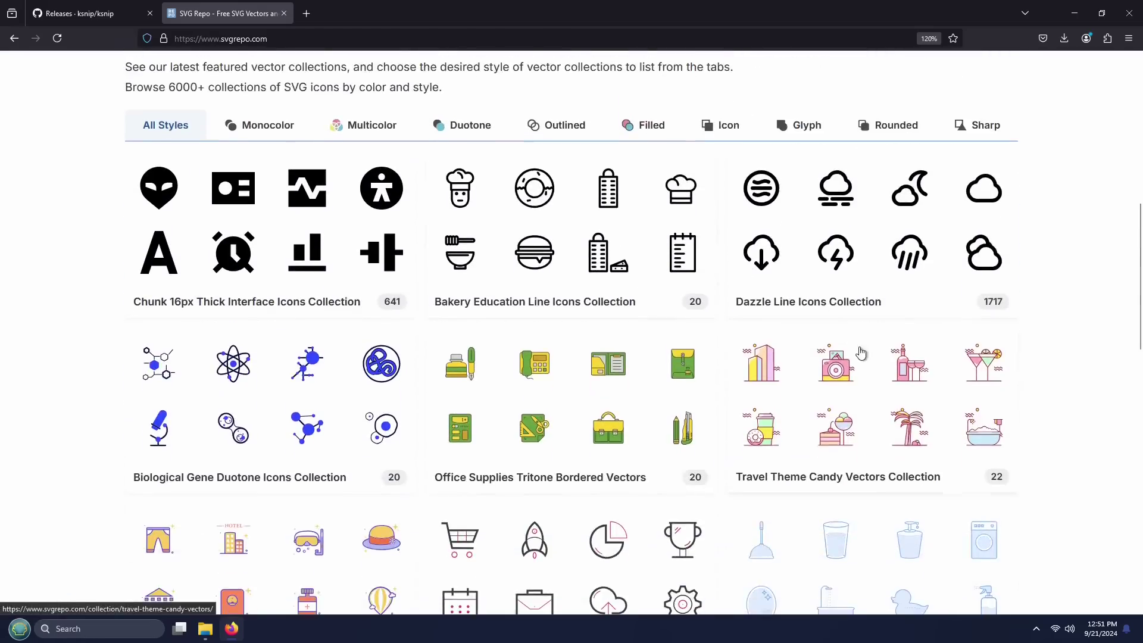
{"action": "scroll", "coordinate": [863, 356], "scroll_direction": "up", "scroll_amount": 6}
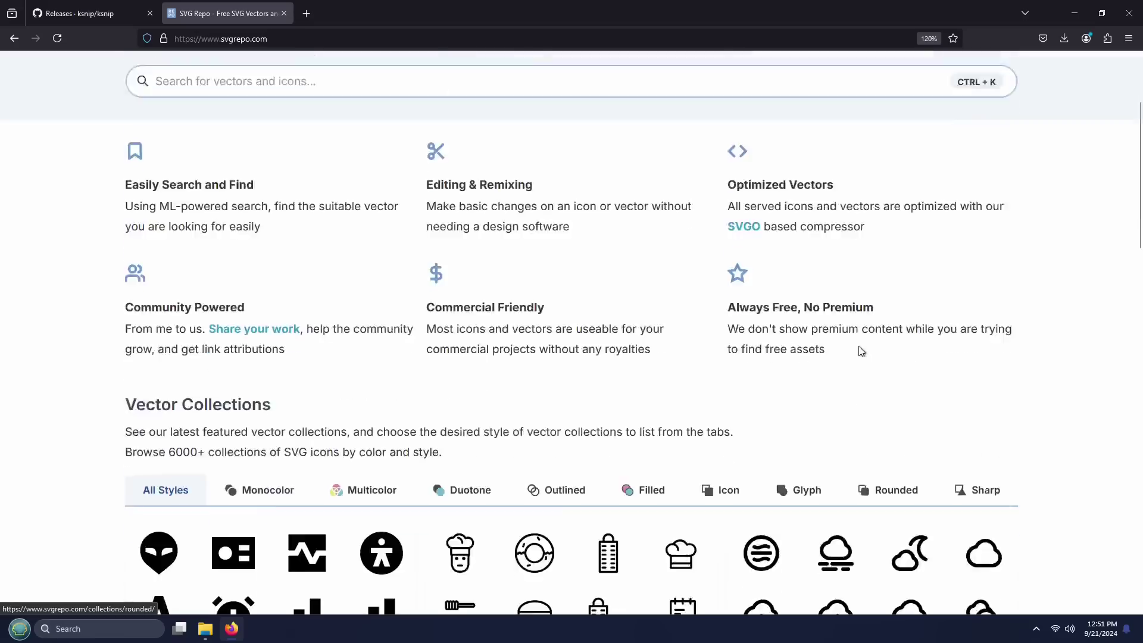
Search SVG Repo for "airplane" and look through the resulting vectors
{"action": "left_click", "coordinate": [596, 244]}
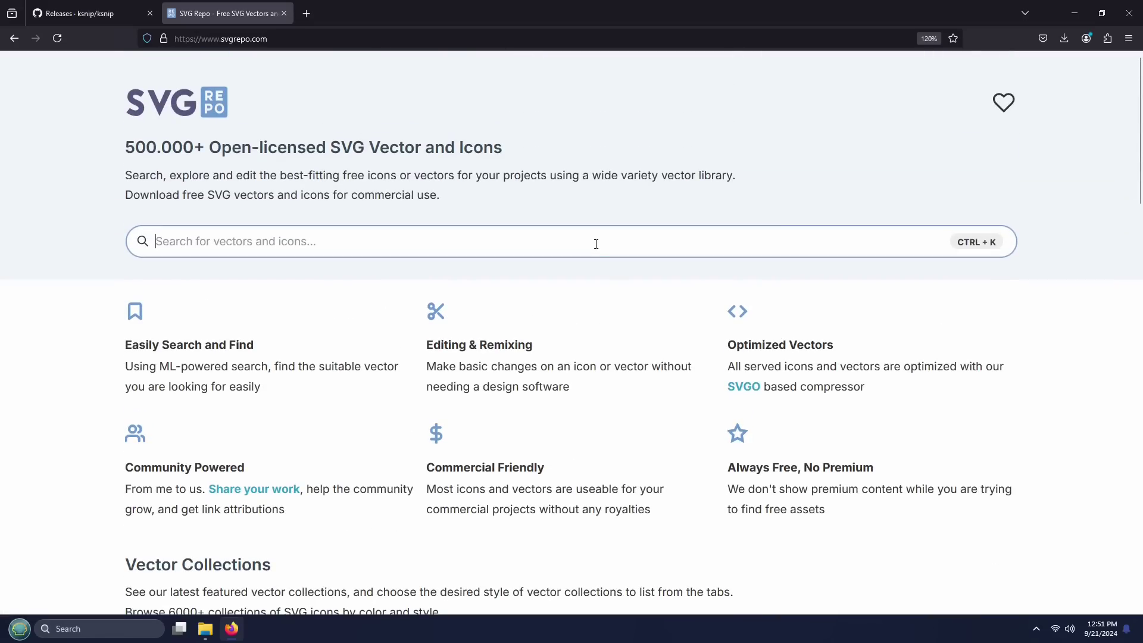
{"action": "type", "text": "airplane"}
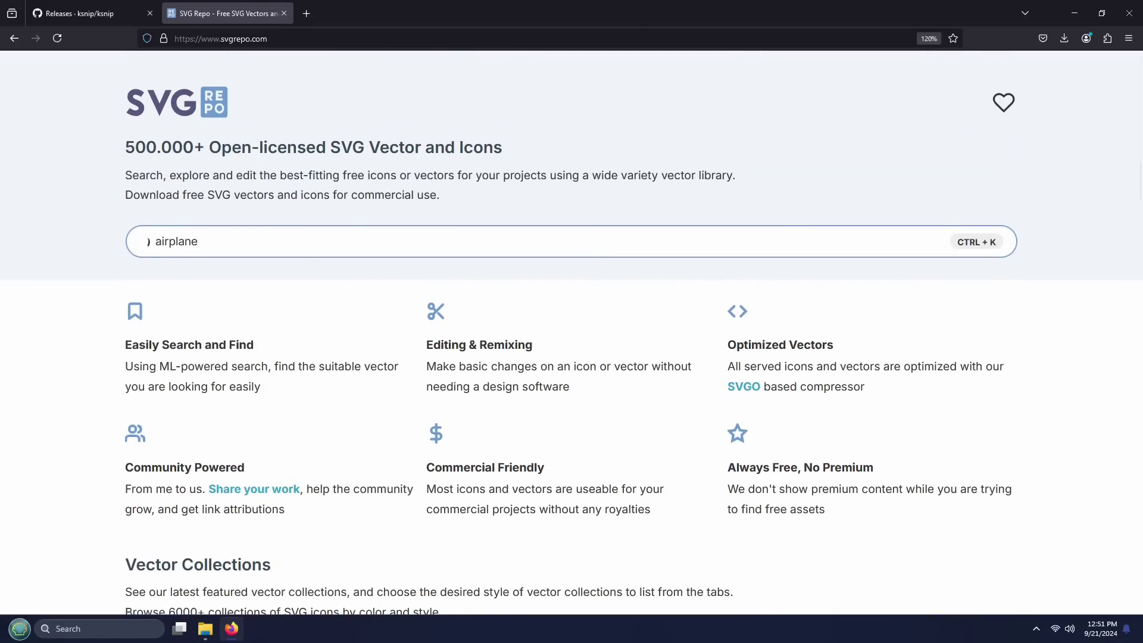
{"action": "key", "text": "Return"}
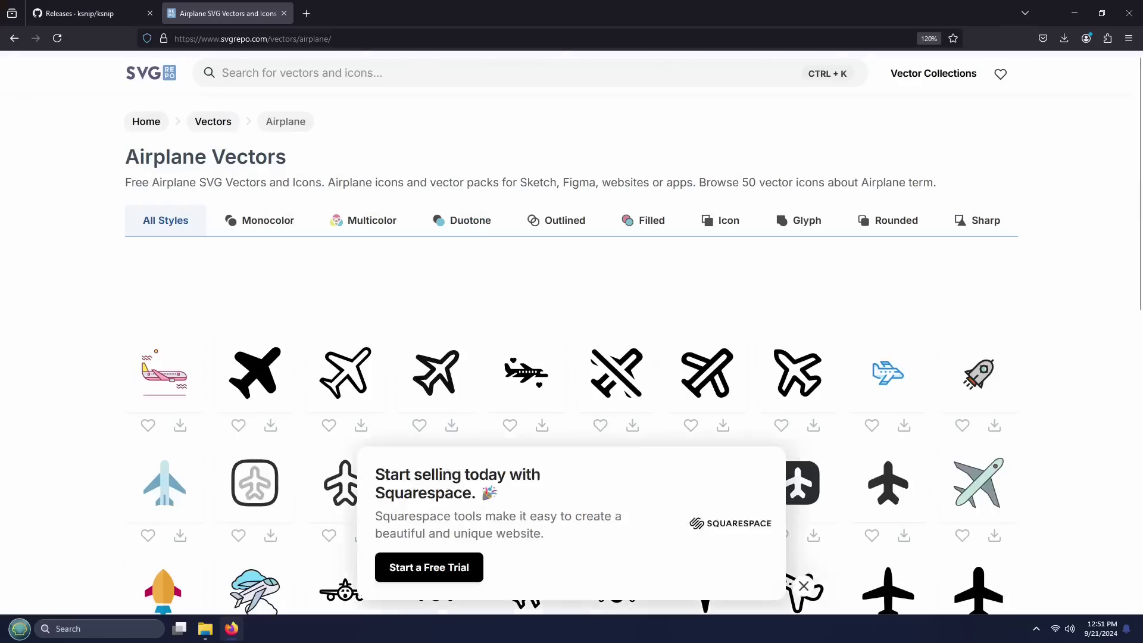
{"action": "scroll", "coordinate": [615, 269], "scroll_direction": "down", "scroll_amount": 3}
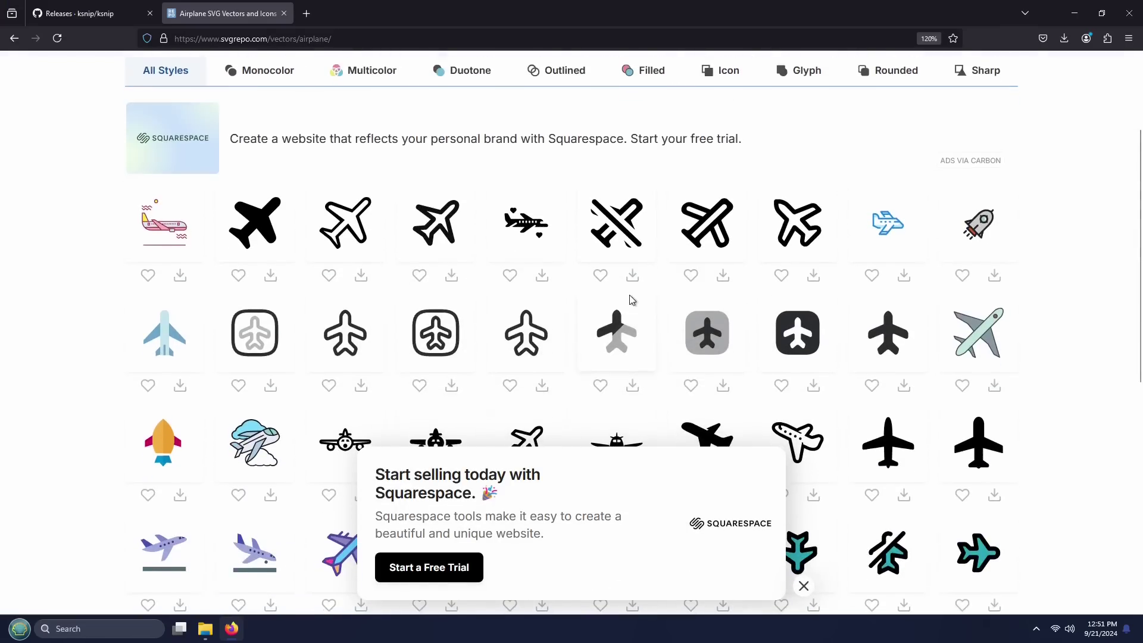
{"action": "scroll", "coordinate": [633, 296], "scroll_direction": "up", "scroll_amount": 3}
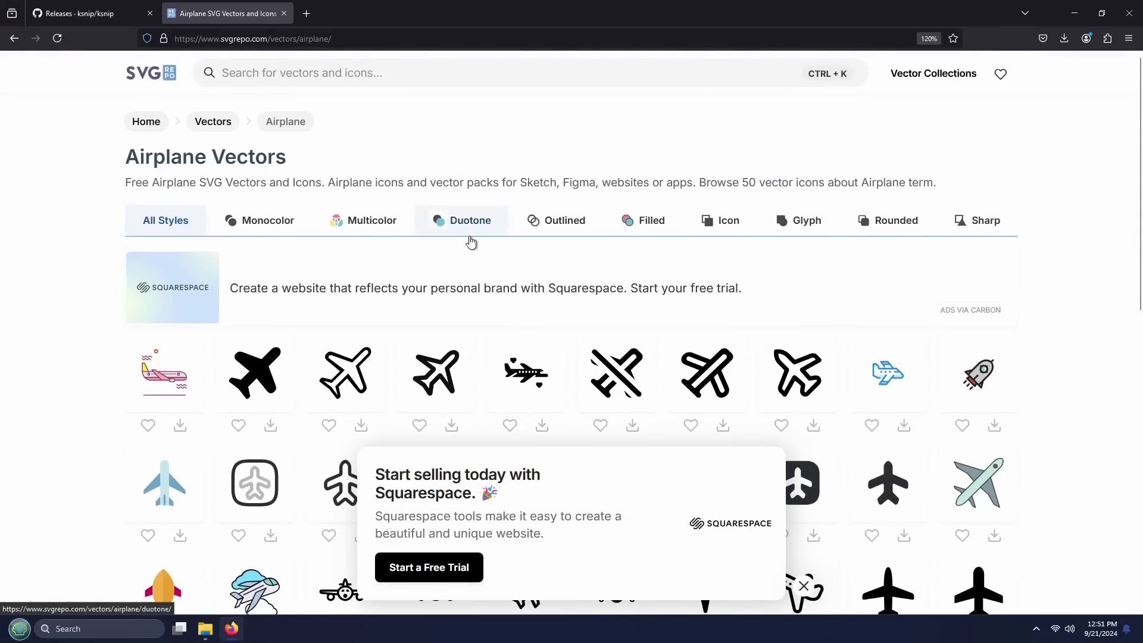
Limit the airplane vectors to the Multicolor style and open the page of the blue and purple diagonal airplane icon
{"action": "left_click", "coordinate": [360, 229]}
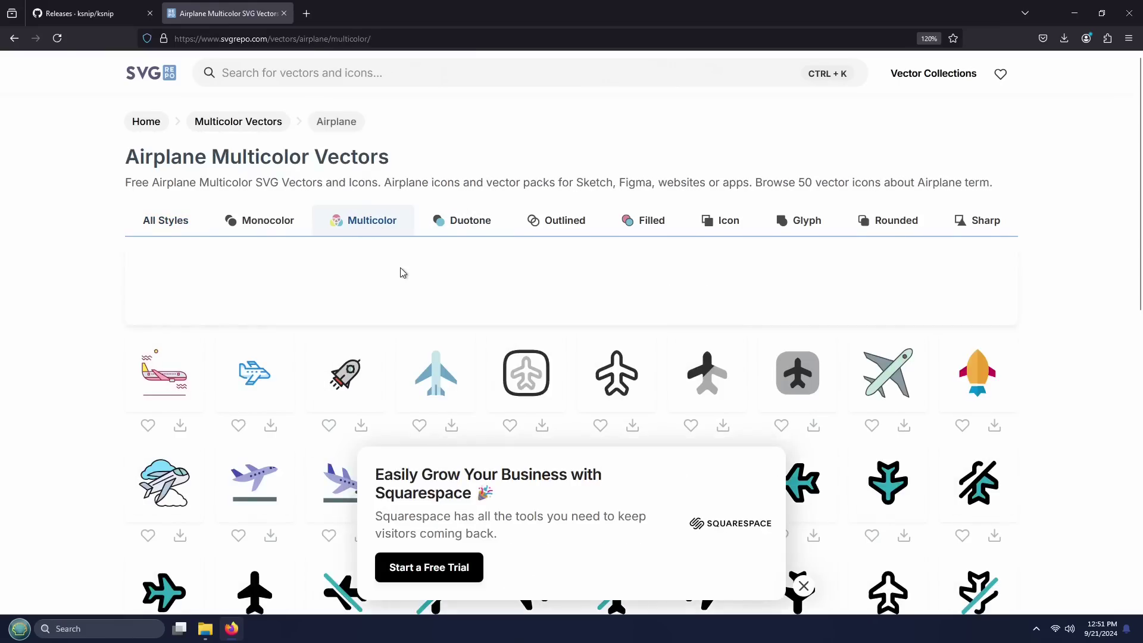
{"action": "scroll", "coordinate": [399, 271], "scroll_direction": "down", "scroll_amount": 3}
{"action": "scroll", "coordinate": [416, 265], "scroll_direction": "down", "scroll_amount": 1}
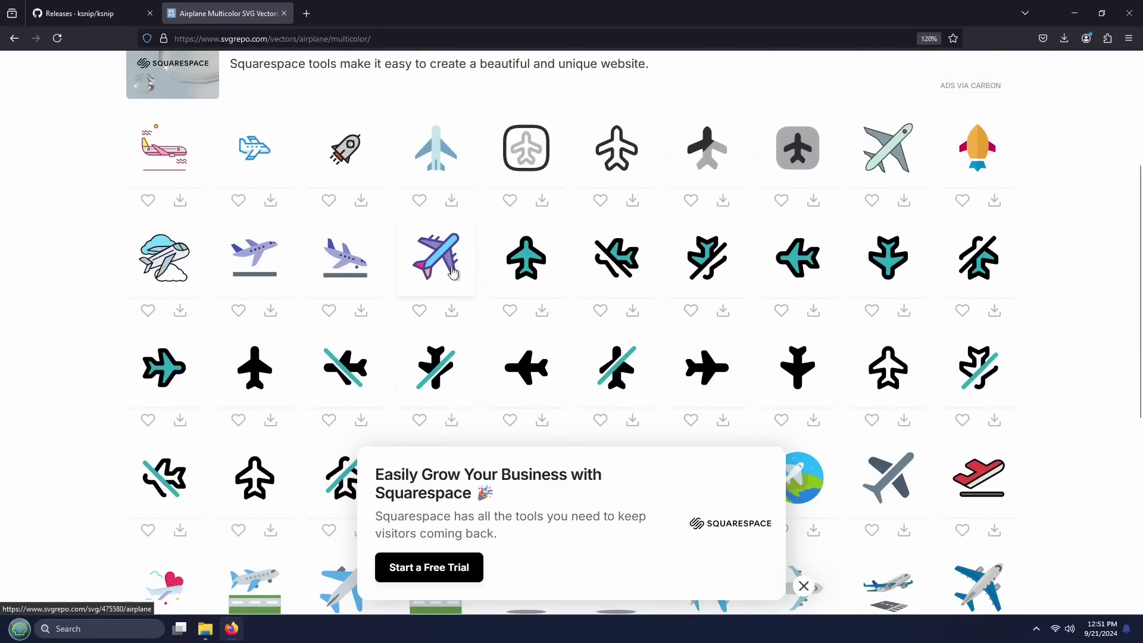
{"action": "scroll", "coordinate": [444, 256], "scroll_direction": "up", "scroll_amount": 2}
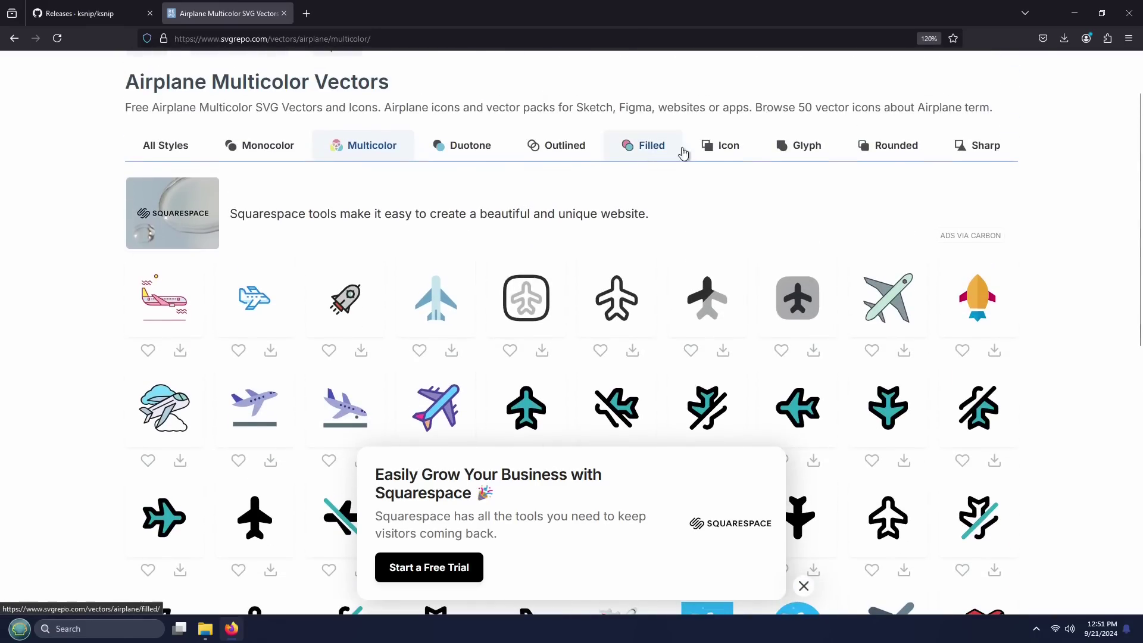
{"action": "scroll", "coordinate": [445, 402], "scroll_direction": "down", "scroll_amount": 1}
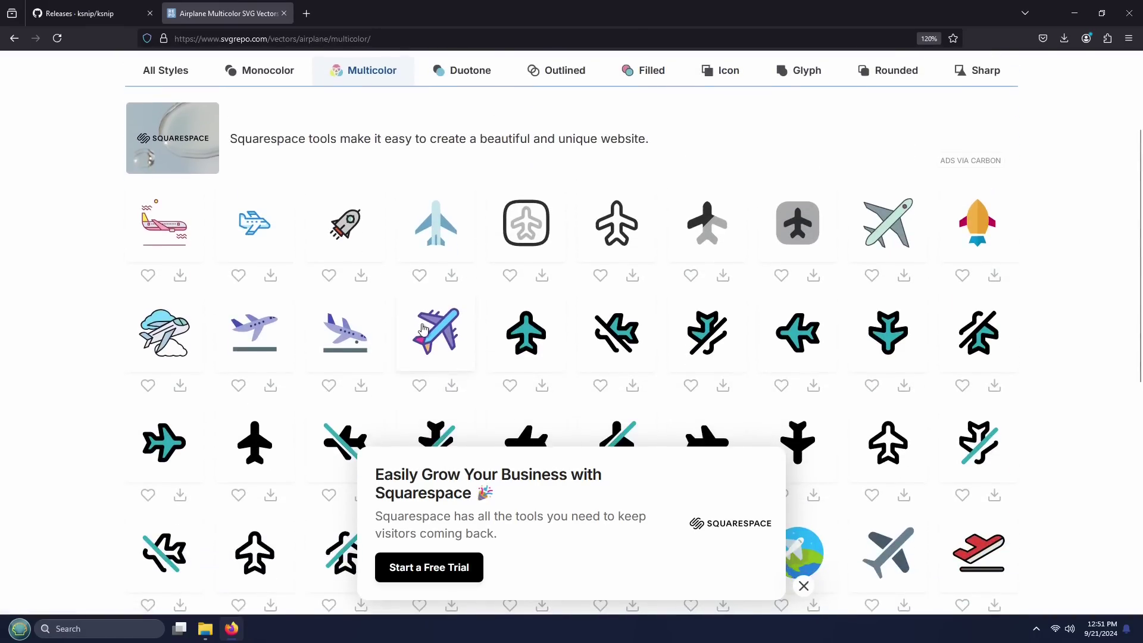
{"action": "left_click", "coordinate": [440, 334]}
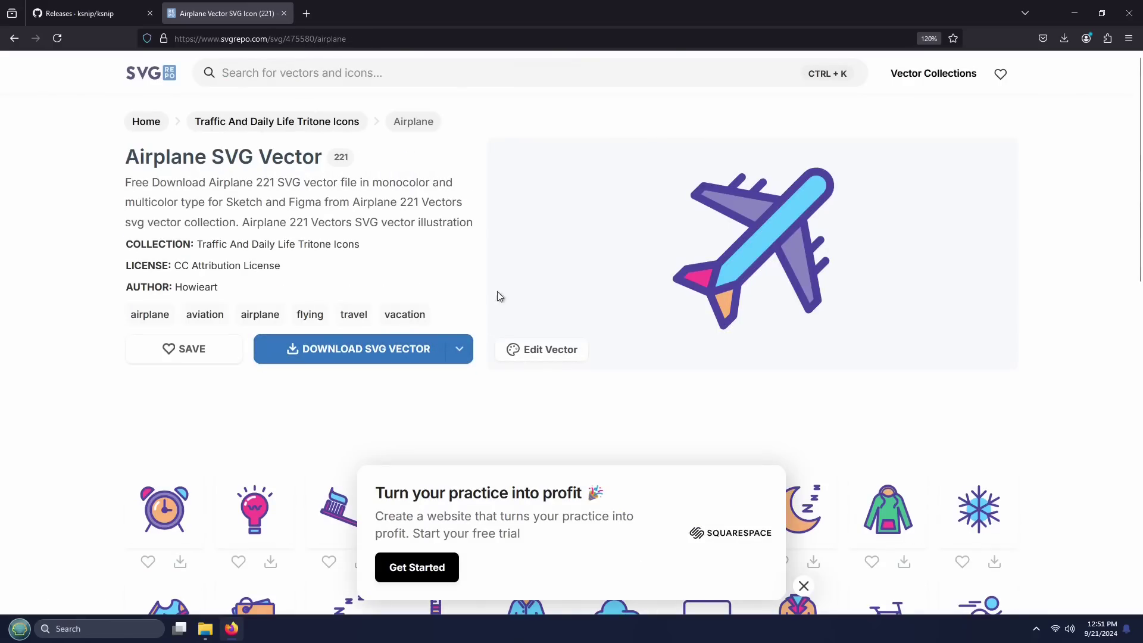